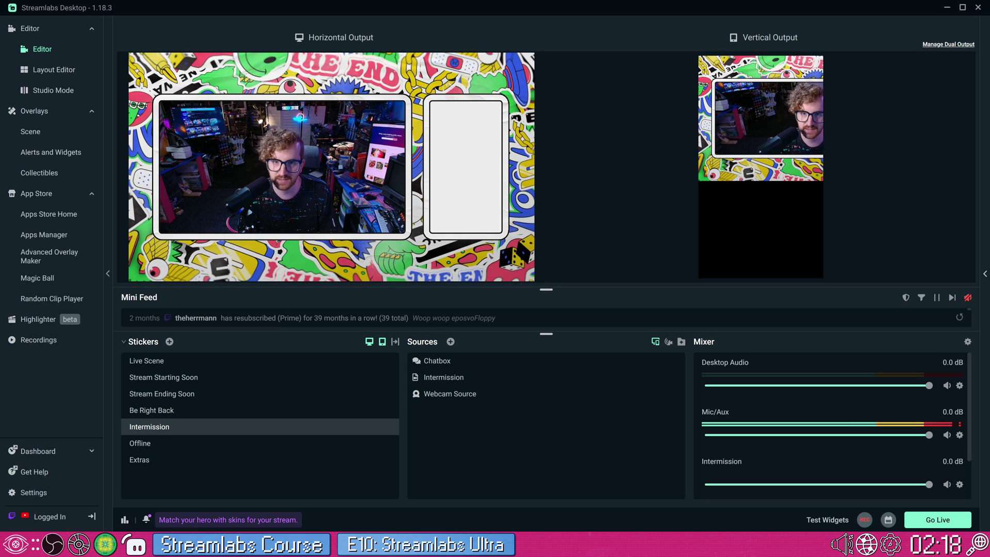
# - Turn off the Vertical Output preview from the Stickers scene panel header in Streamlabs Desktop
pyautogui.click(382, 342)
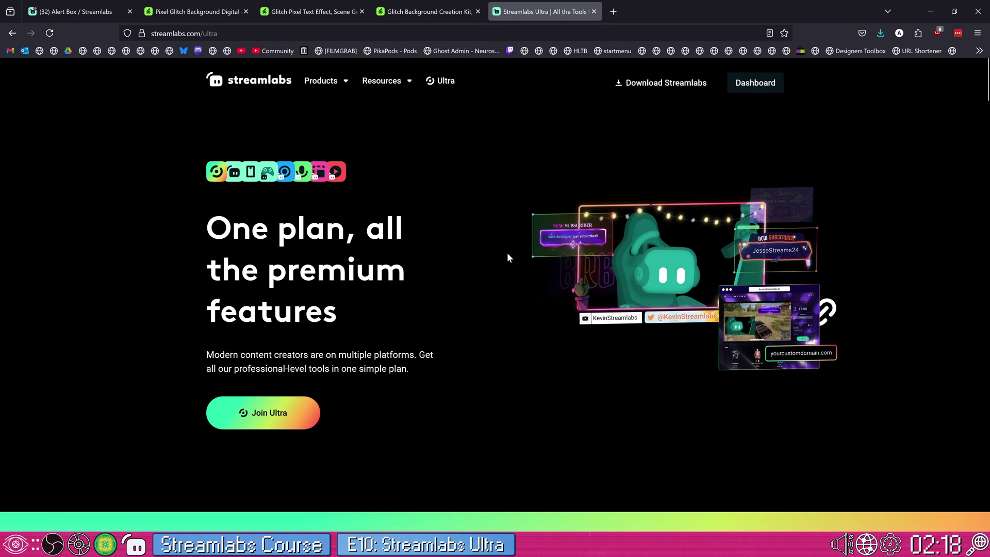
# - Scroll the streamlabs.com/ultra page down through the Desktop+ feature section
pyautogui.scroll(-3, 478, 316)
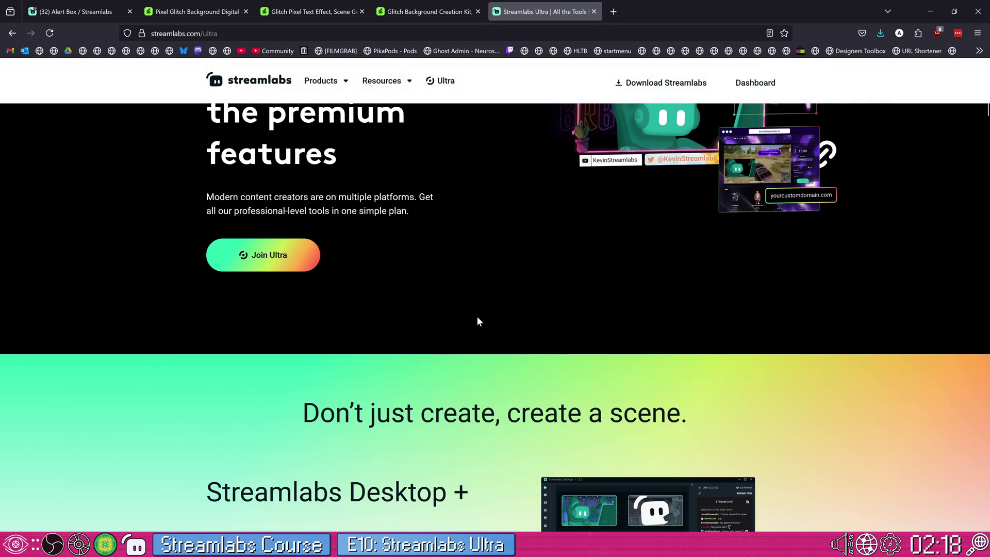
pyautogui.scroll(-3, 478, 317)
pyautogui.scroll(-3, 477, 316)
pyautogui.scroll(4, 477, 317)
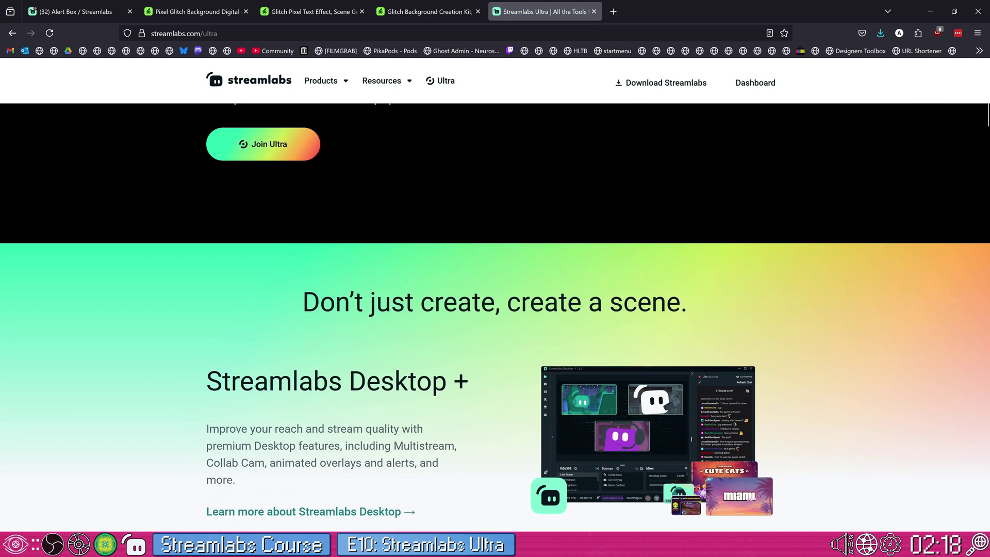
pyautogui.scroll(-1, 458, 298)
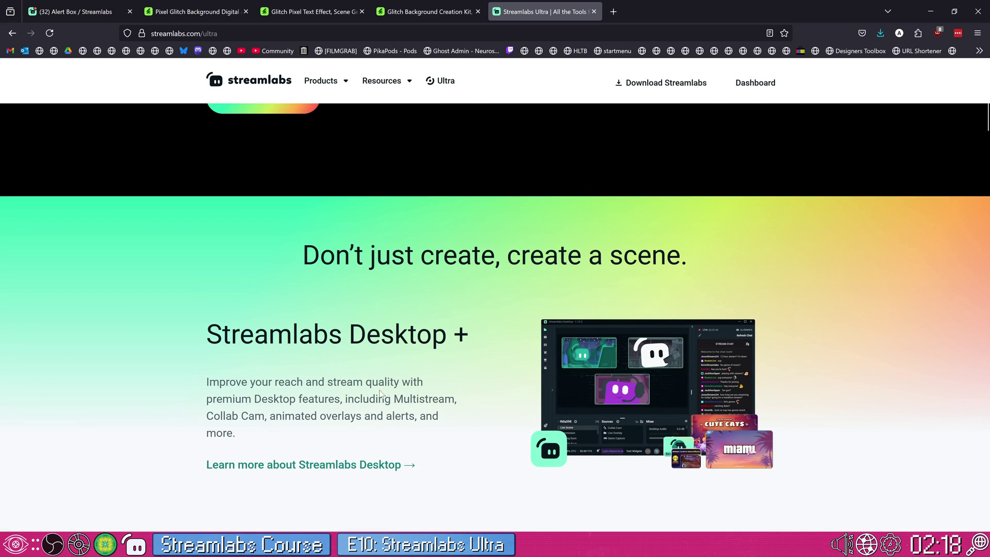
pyautogui.scroll(-1, 351, 383)
pyautogui.scroll(3, 577, 349)
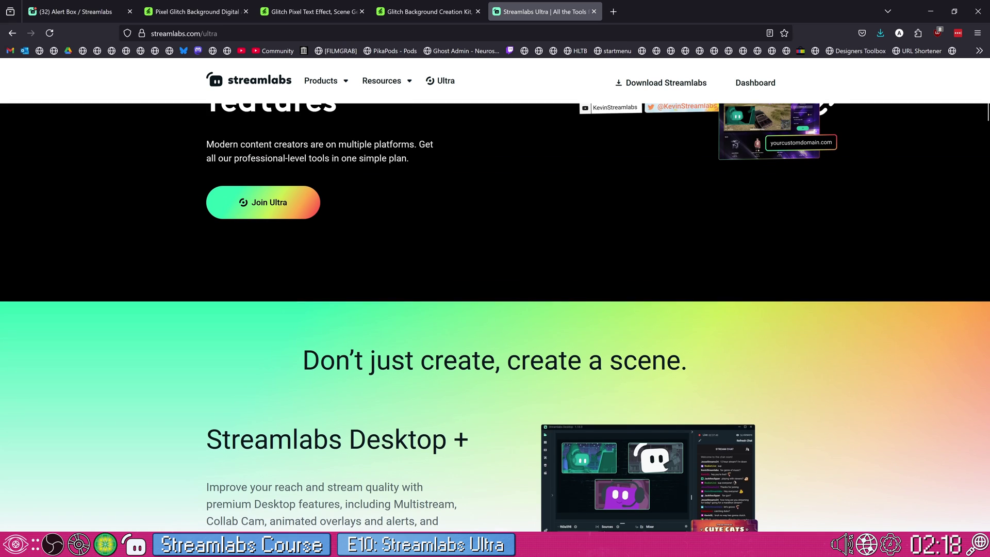
pyautogui.scroll(-3, 529, 348)
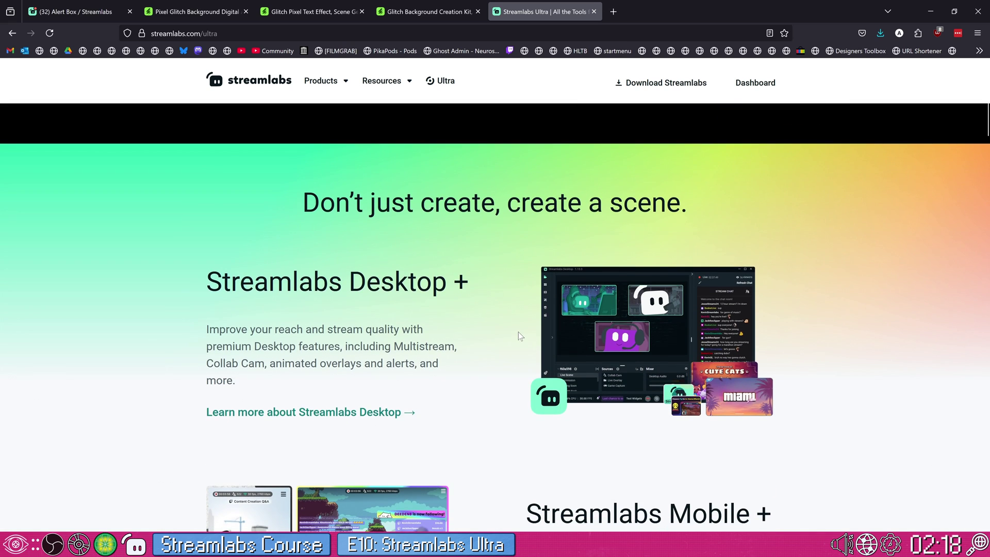
pyautogui.scroll(1, 321, 392)
pyautogui.scroll(-1, 491, 344)
pyautogui.scroll(3, 491, 345)
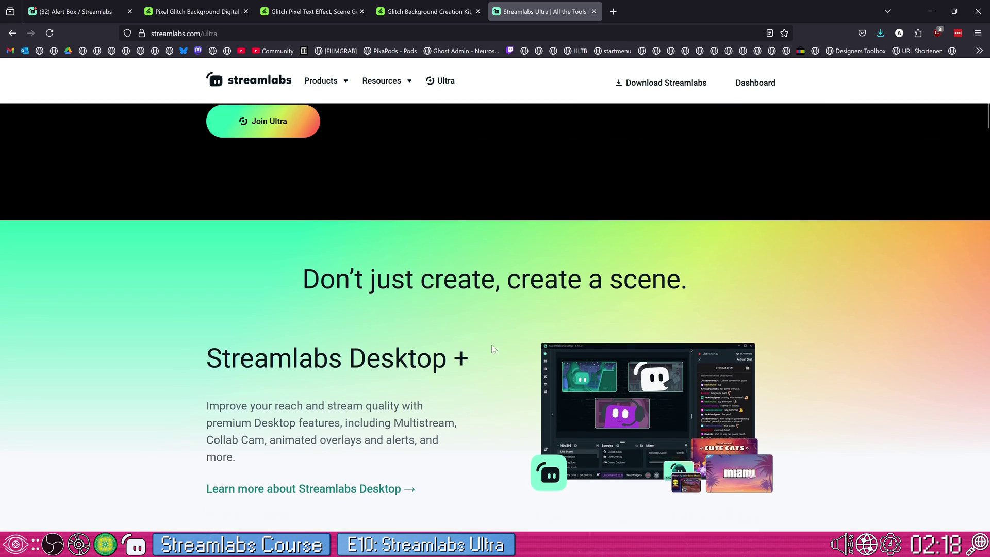
pyautogui.scroll(-3, 528, 348)
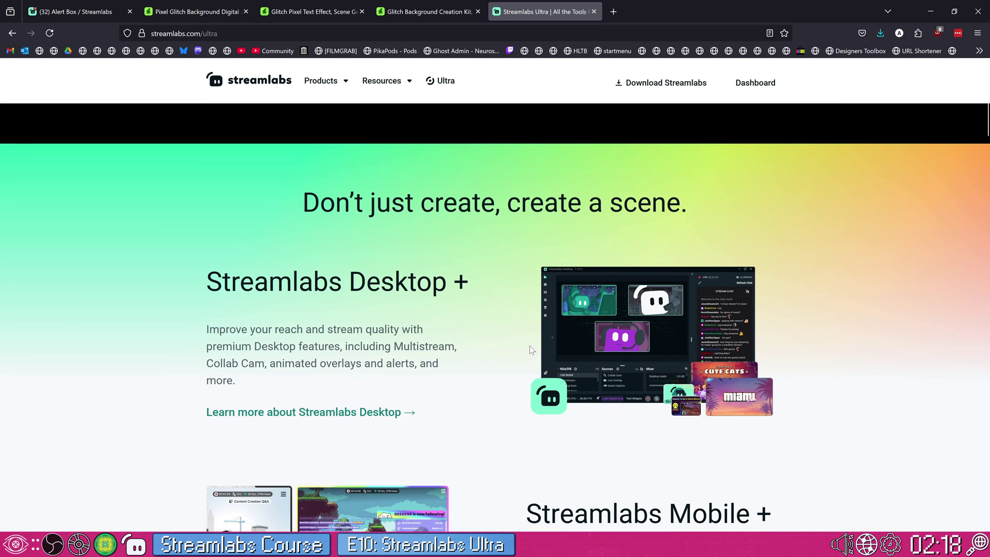
pyautogui.scroll(-2, 525, 340)
pyautogui.scroll(-2, 524, 338)
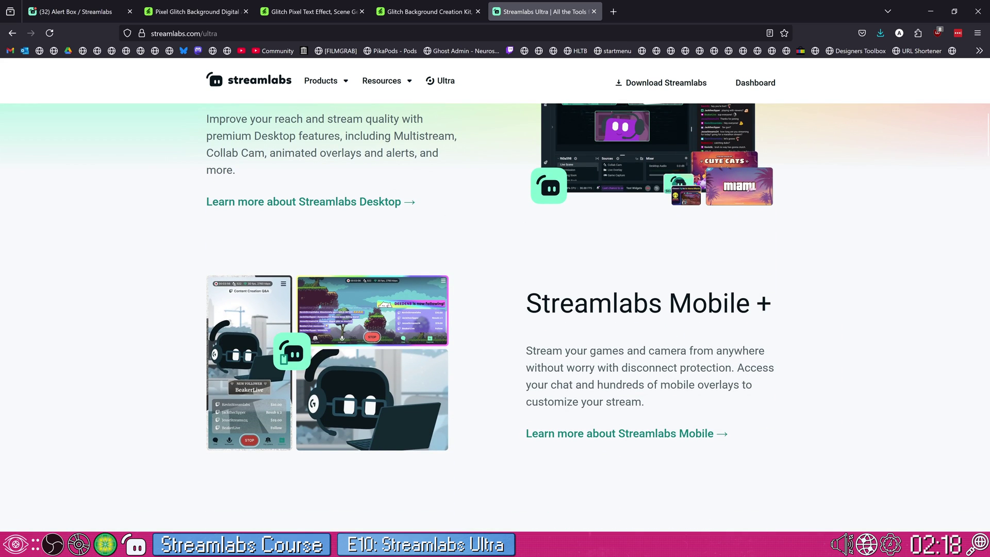
# - Highlight the Streamlabs Mobile+ text, then continue past Web Suite to 'Get more with Streamlabs Ultra'
pyautogui.moveTo(526, 304); pyautogui.dragTo(639, 352)
pyautogui.click(665, 364)
pyautogui.scroll(-2, 471, 296)
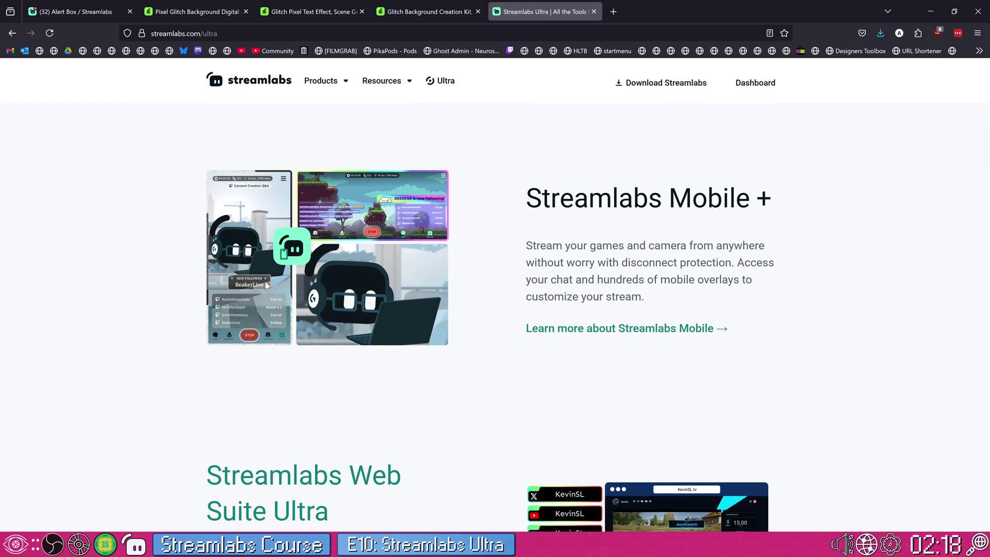
pyautogui.scroll(2, 376, 187)
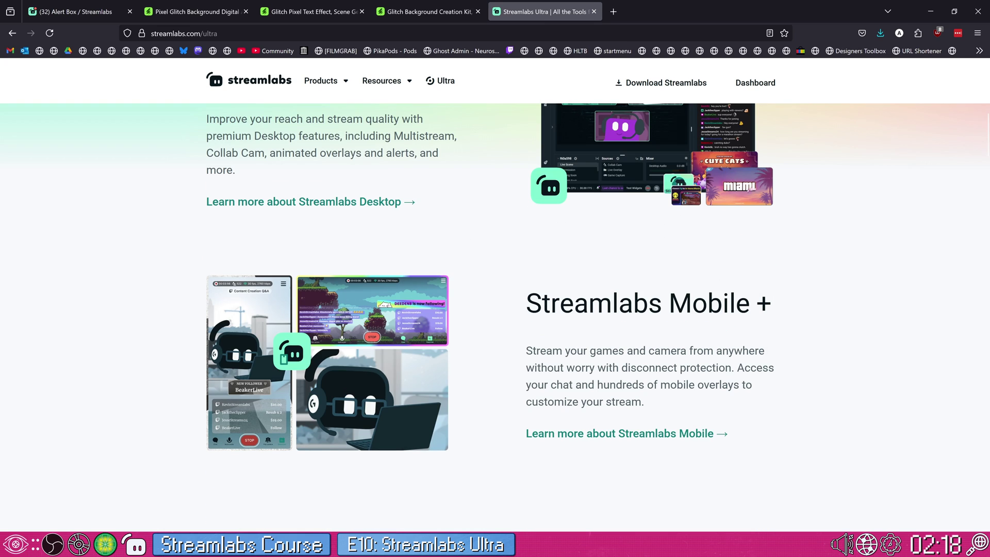
pyautogui.moveTo(524, 304); pyautogui.dragTo(647, 355)
pyautogui.click(660, 364)
pyautogui.scroll(-2, 661, 363)
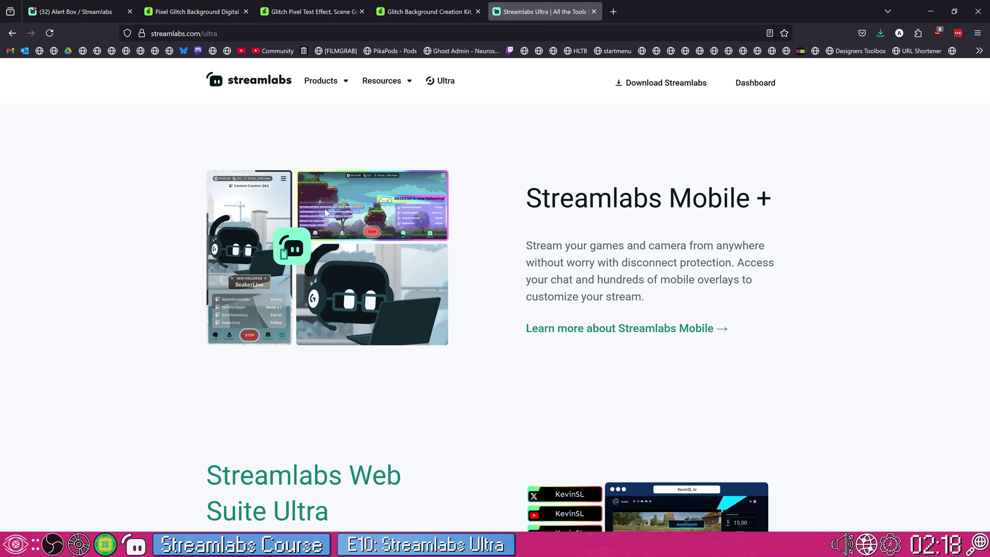
pyautogui.scroll(-5, 470, 345)
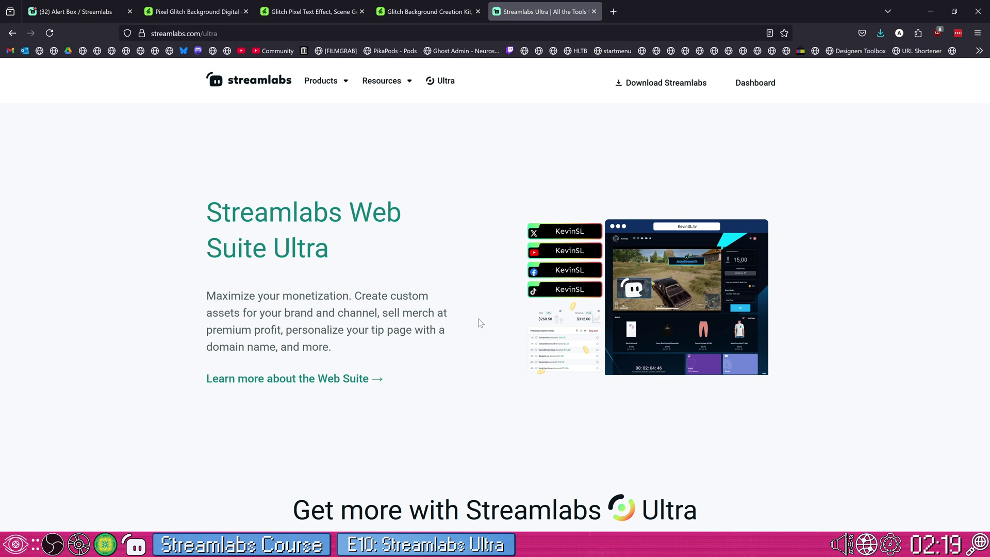
pyautogui.scroll(-5, 478, 320)
# - Highlight the Streamlabs Console product title and scroll on through the product cards
pyautogui.scroll(-2, 465, 380)
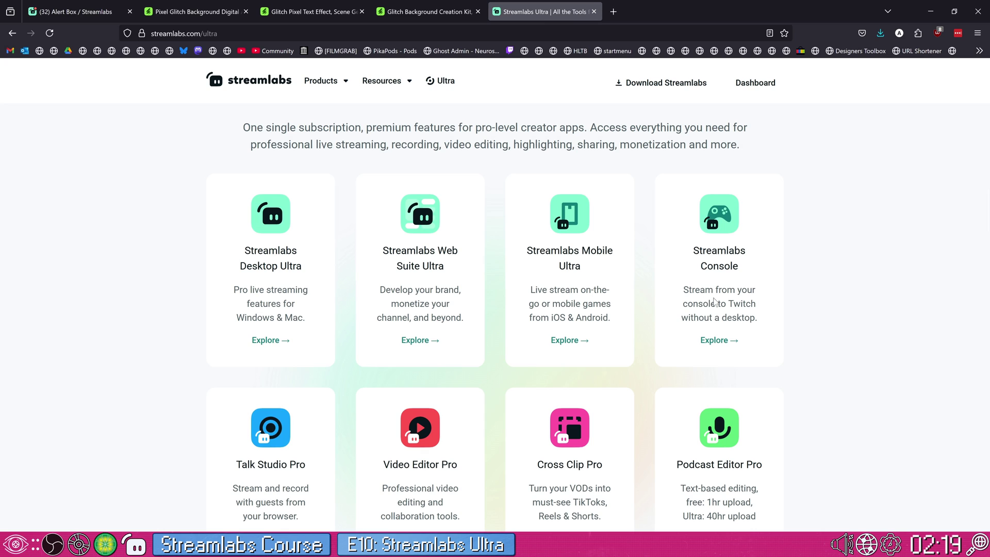
pyautogui.moveTo(693, 251); pyautogui.dragTo(742, 269)
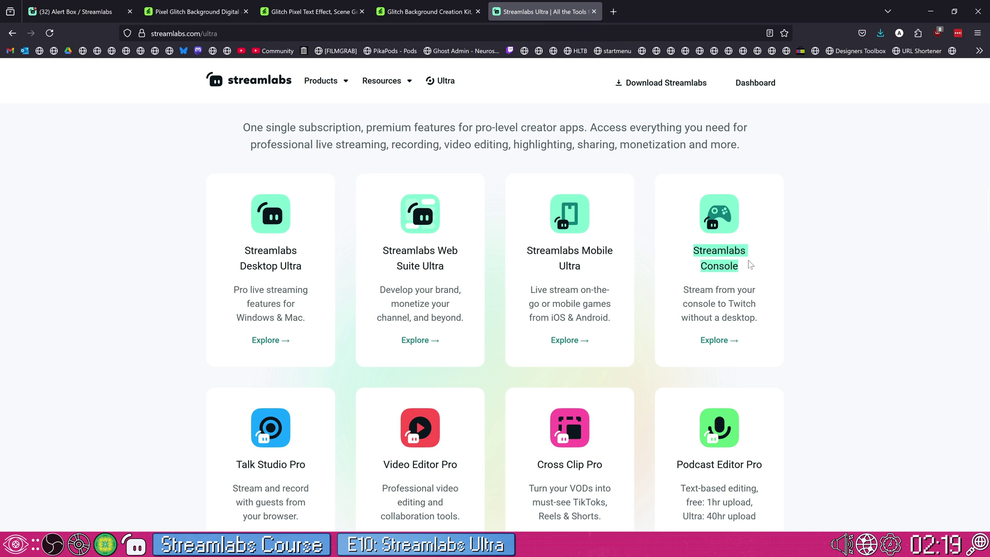
pyautogui.click(747, 273)
pyautogui.scroll(3, 697, 339)
pyautogui.scroll(-2, 697, 339)
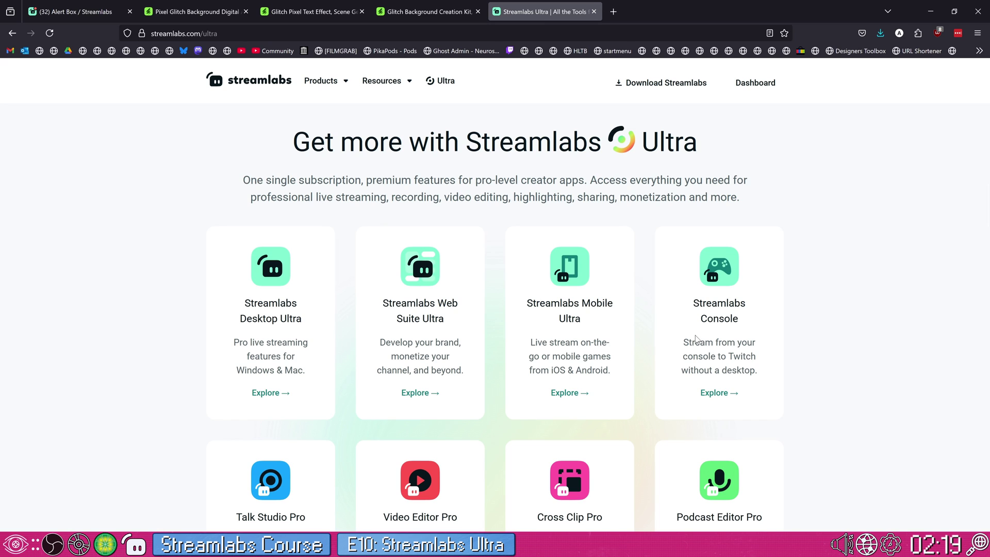
pyautogui.scroll(-2, 695, 339)
pyautogui.scroll(-2, 681, 342)
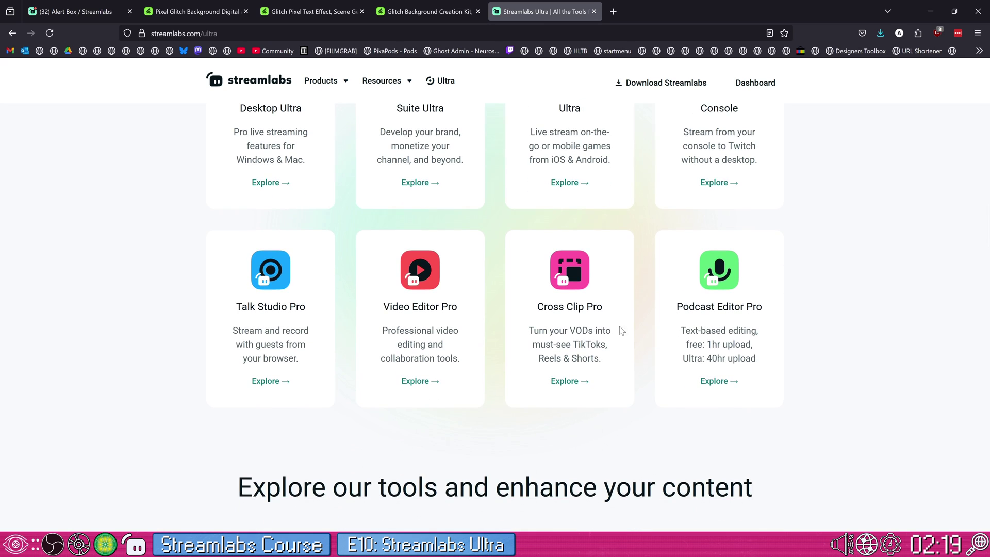
# - Highlight the Video Editor Pro, Cross Clip Pro and Podcast Editor Pro card titles
pyautogui.moveTo(377, 313); pyautogui.dragTo(427, 331)
pyautogui.click(294, 327)
pyautogui.moveTo(584, 308); pyautogui.dragTo(591, 325)
pyautogui.click(590, 325)
pyautogui.moveTo(677, 307); pyautogui.dragTo(690, 309)
pyautogui.click(617, 339)
# - Scroll to the Video Editor Free vs Pro comparison and highlight Pro's 250 GB storage
pyautogui.scroll(-11, 526, 365)
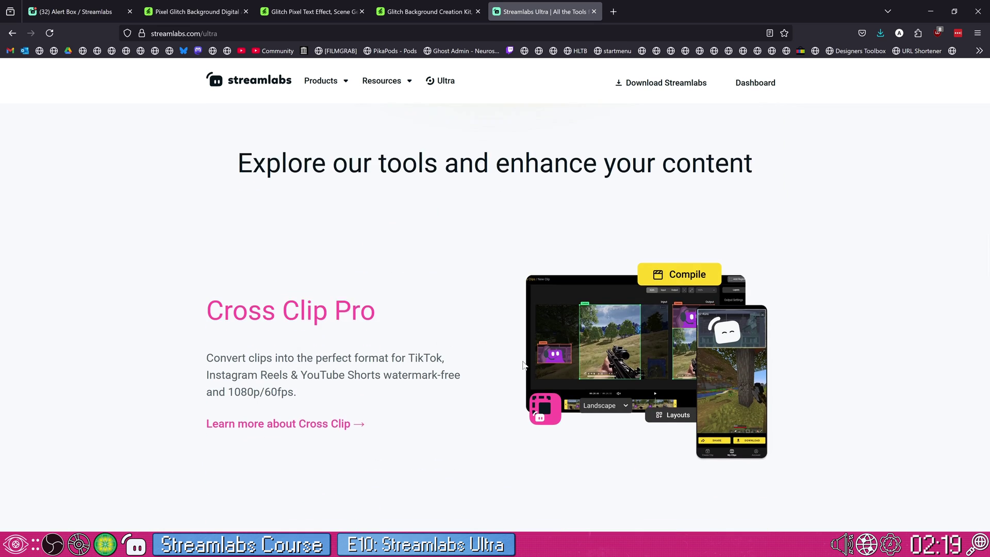
pyautogui.scroll(-4, 525, 365)
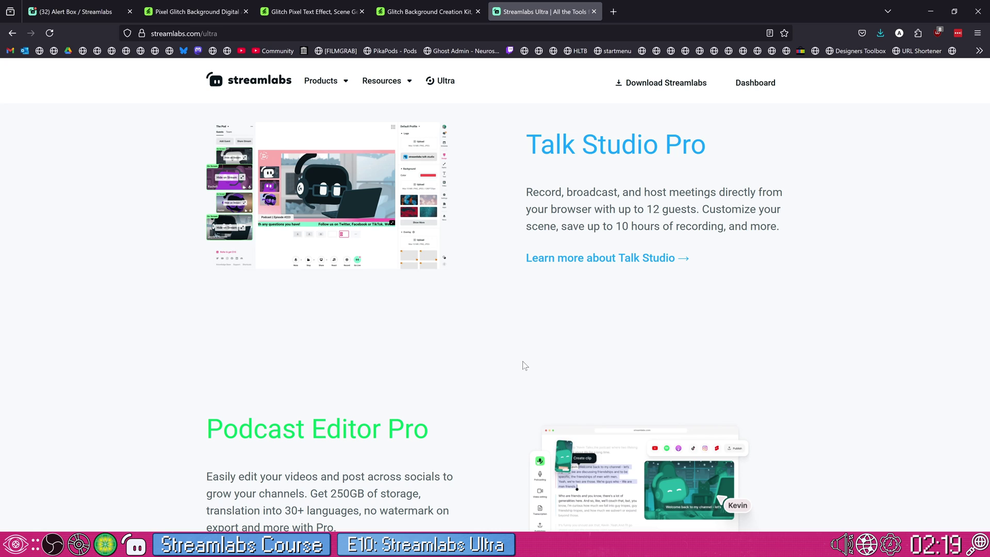
pyautogui.scroll(3, 526, 364)
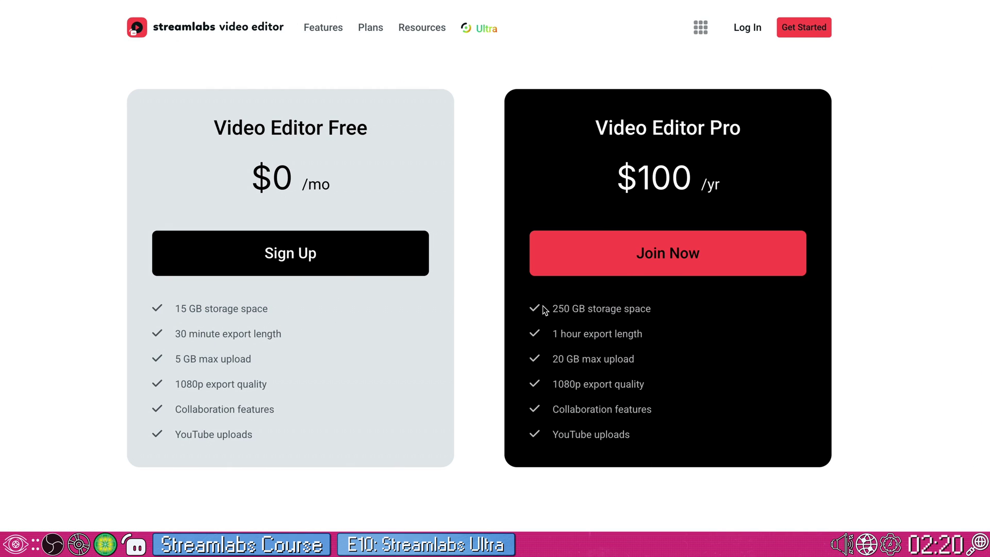
pyautogui.moveTo(547, 310); pyautogui.dragTo(691, 313)
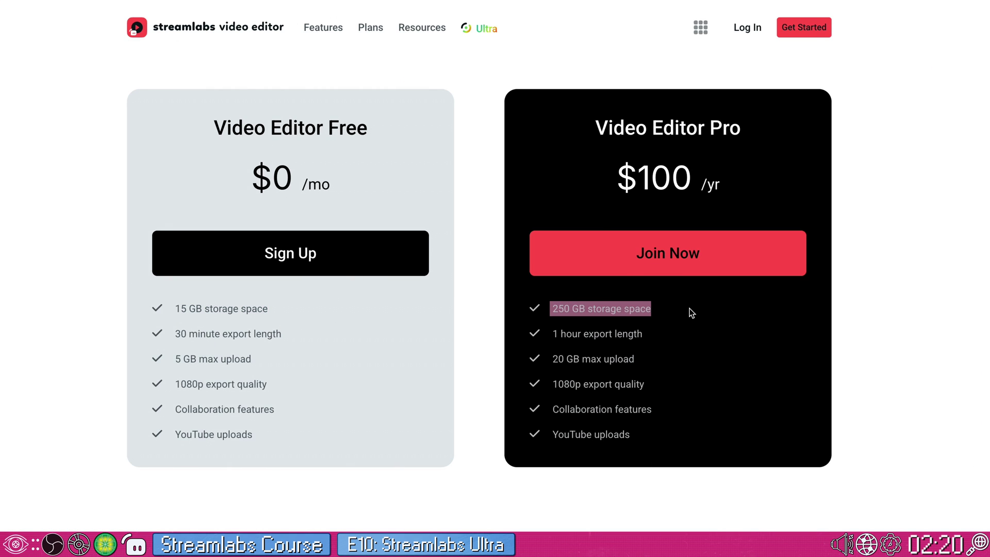
# - Compare export length: 30 minutes on the Free plan versus 1 hour on Pro
pyautogui.click(691, 313)
pyautogui.moveTo(175, 334); pyautogui.dragTo(311, 331)
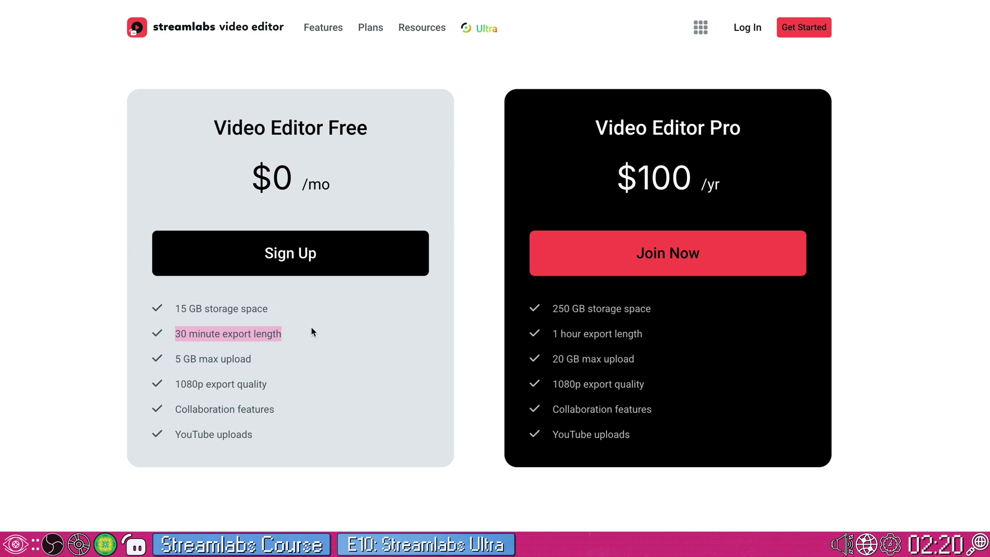
pyautogui.moveTo(551, 333); pyautogui.dragTo(661, 336)
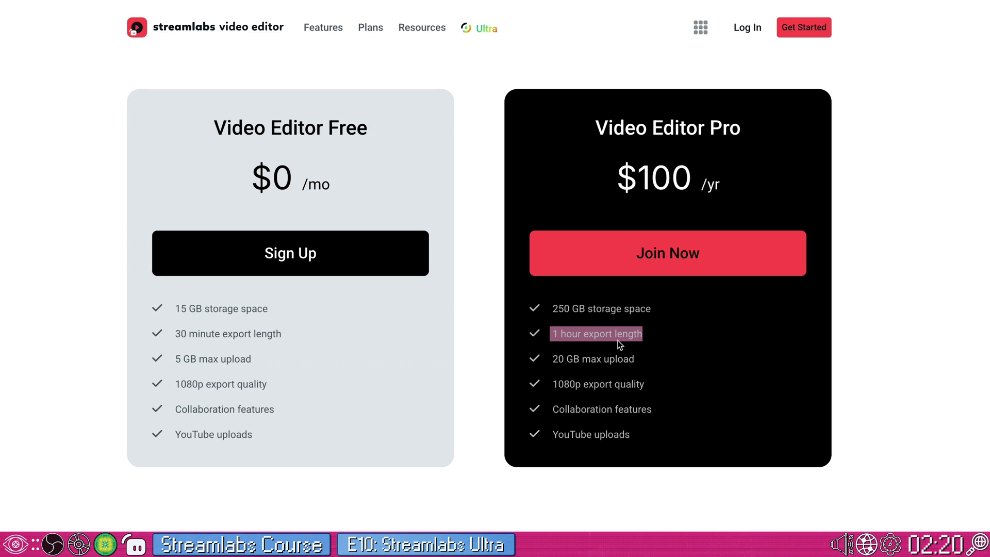
pyautogui.click(392, 407)
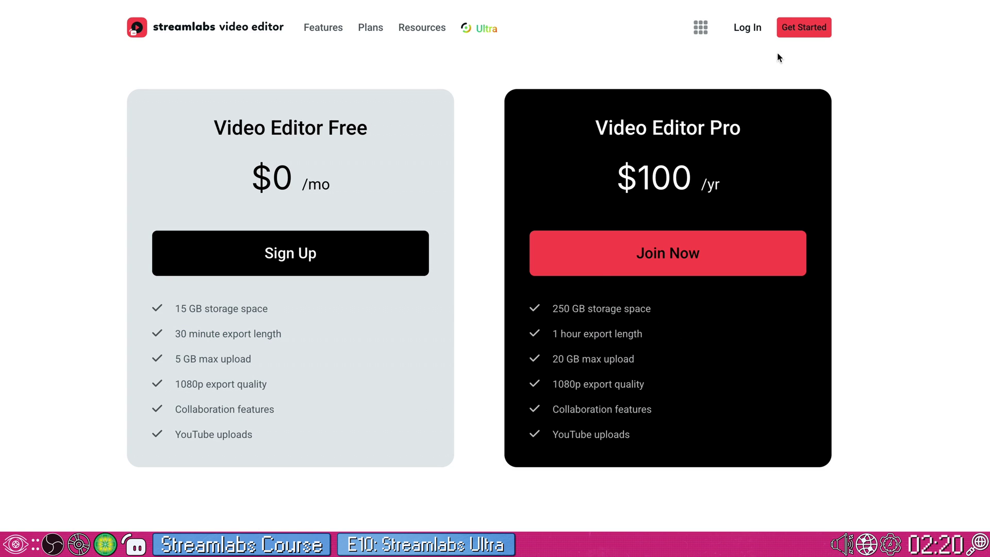
# - Highlight Podcast Editor's Free limits and Pro's 40 hours/month, Export subtitles, Translation and No watermark
pyautogui.scroll(10, 727, 176)
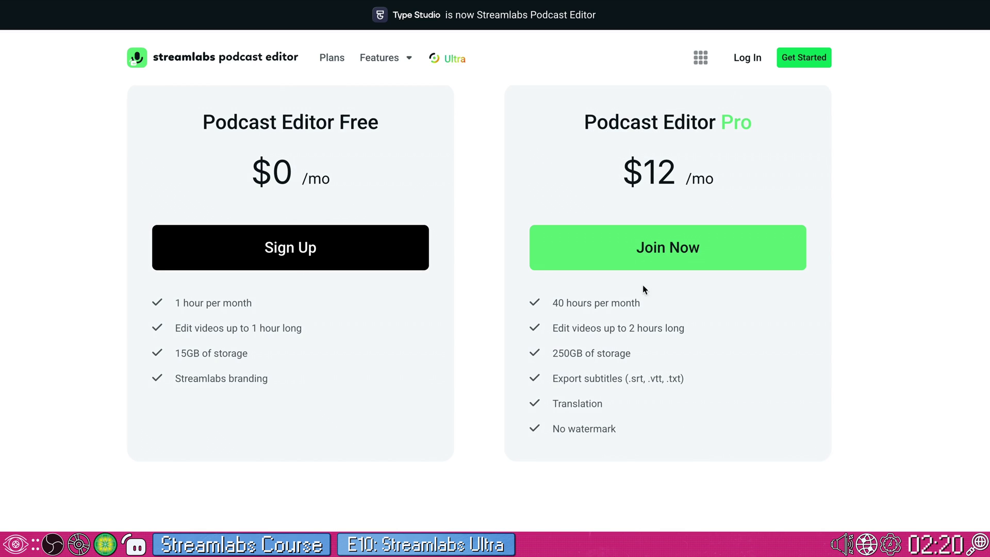
pyautogui.scroll(10, 610, 357)
pyautogui.scroll(-8, 342, 298)
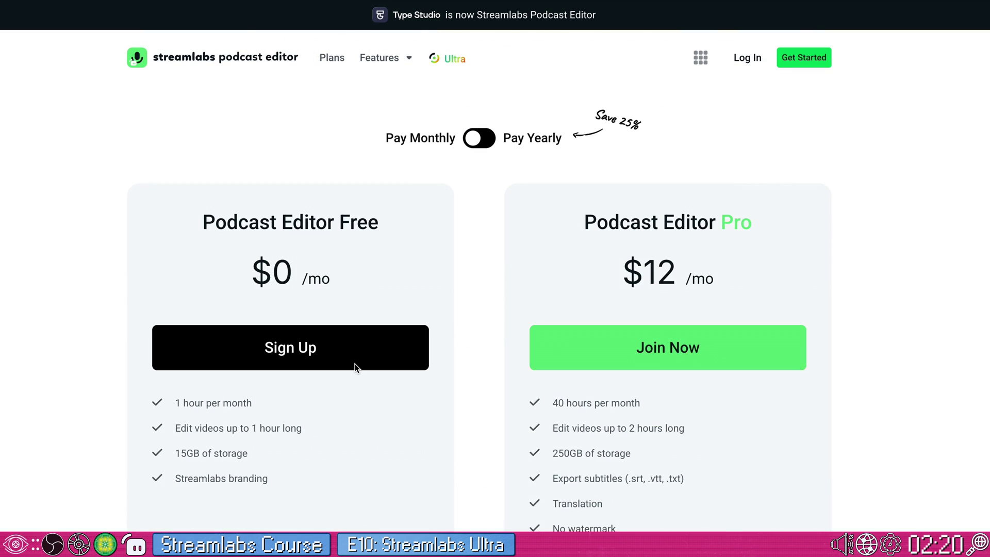
pyautogui.scroll(-1, 355, 367)
pyautogui.moveTo(172, 381); pyautogui.dragTo(302, 403)
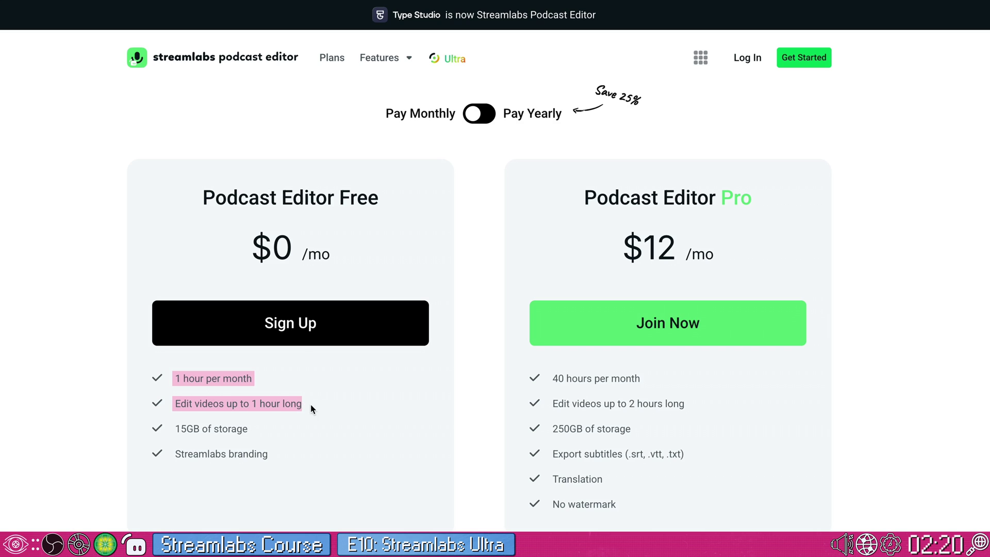
pyautogui.click(311, 404)
pyautogui.moveTo(552, 379); pyautogui.dragTo(691, 407)
pyautogui.click(680, 420)
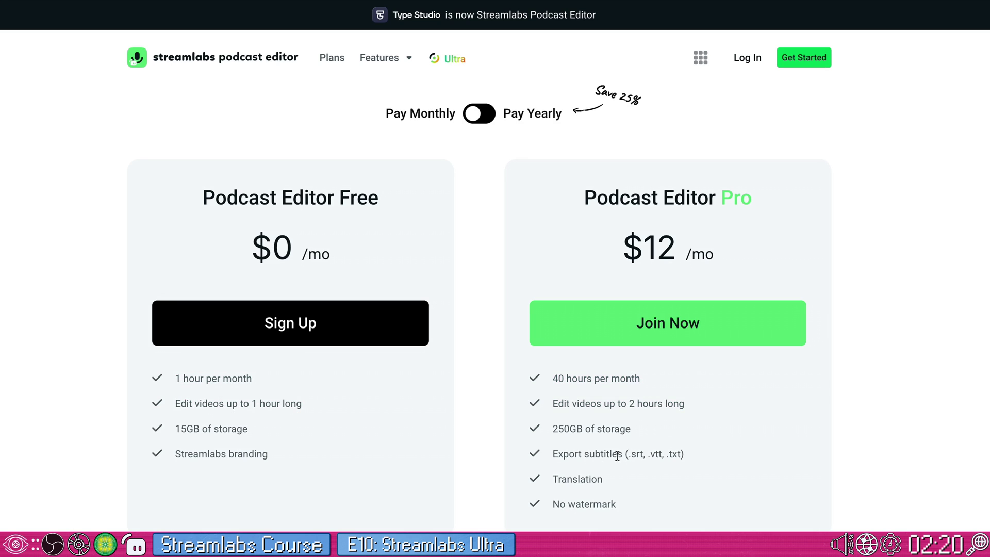
pyautogui.moveTo(553, 454); pyautogui.dragTo(714, 460)
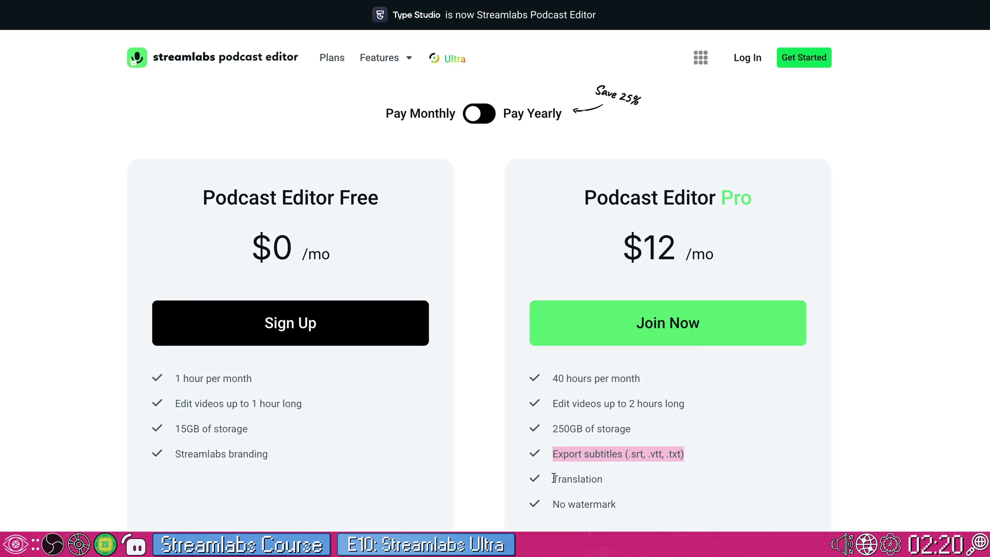
pyautogui.moveTo(551, 479); pyautogui.dragTo(629, 512)
pyautogui.click(615, 493)
pyautogui.moveTo(538, 498); pyautogui.dragTo(608, 499)
pyautogui.click(625, 482)
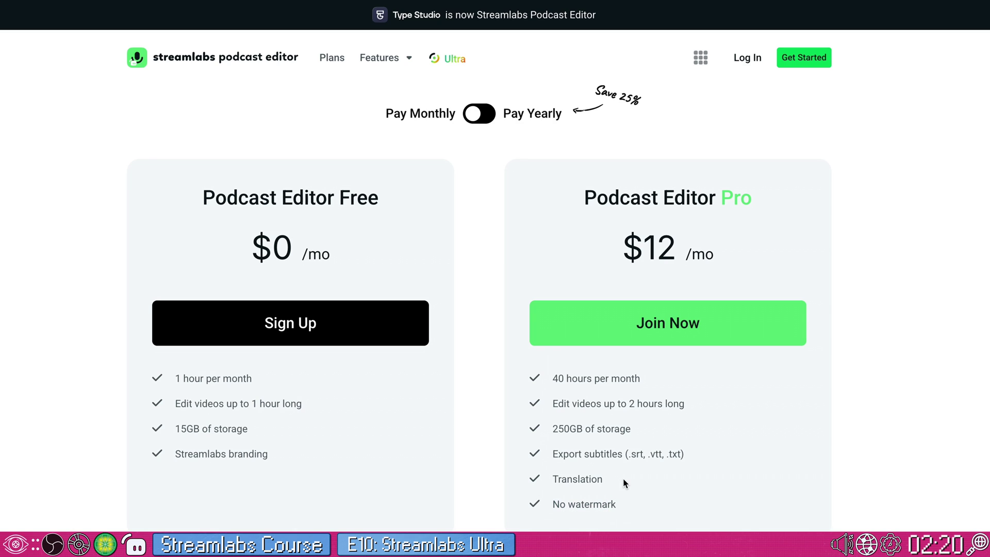
# - Highlight Cross Clip's Free 100MB uploads and Pro's watermark and outro removal features
pyautogui.scroll(5, 543, 444)
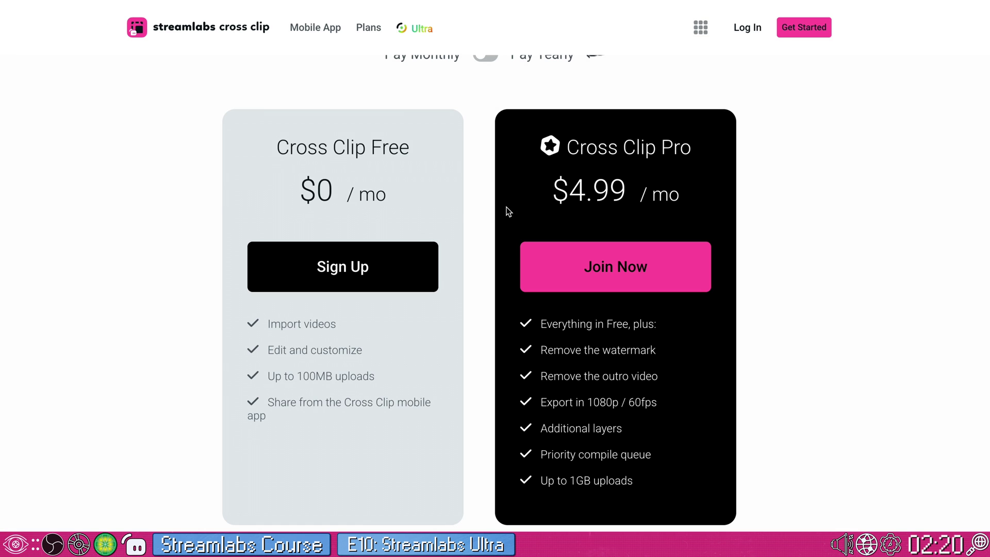
pyautogui.scroll(12, 432, 308)
pyautogui.scroll(-10, 432, 310)
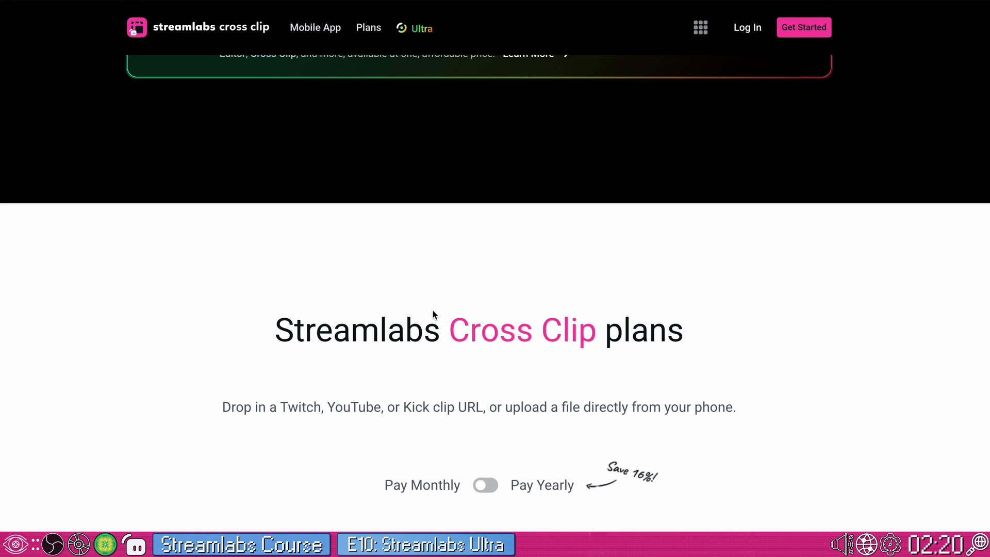
pyautogui.scroll(-4, 432, 309)
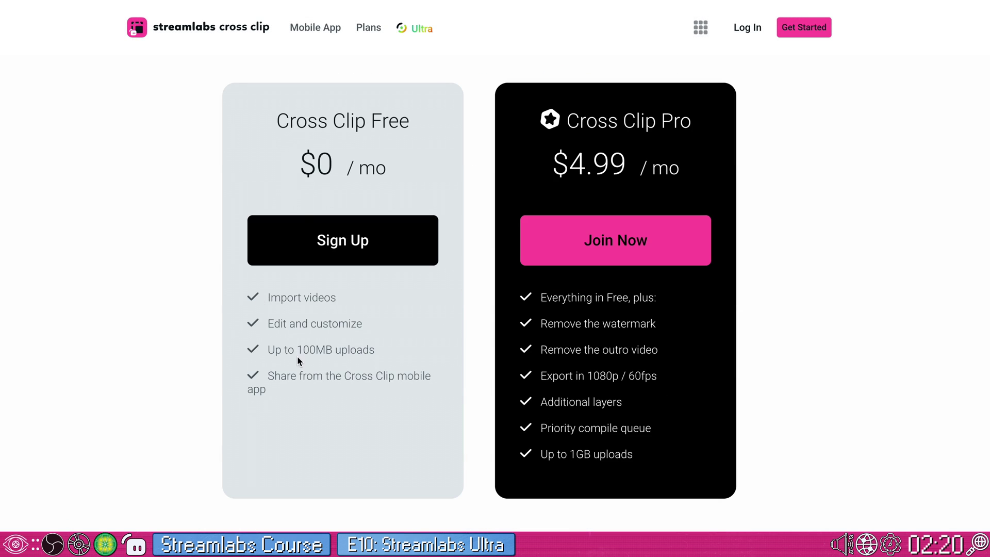
pyautogui.moveTo(284, 349); pyautogui.dragTo(325, 352)
pyautogui.click(327, 349)
pyautogui.moveTo(541, 322); pyautogui.dragTo(687, 357)
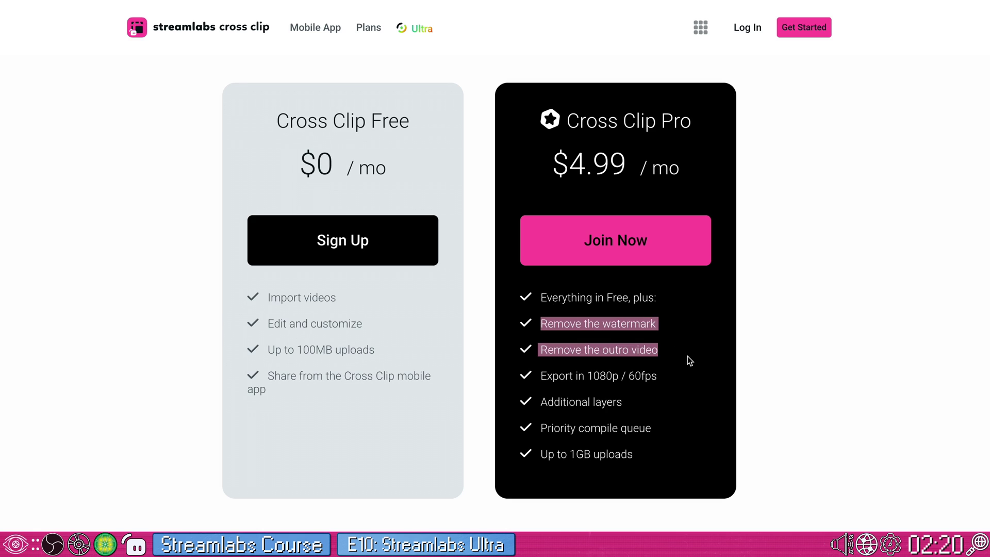
pyautogui.click(627, 359)
# - Highlight Cross Clip Pro's 1080p/60fps export, additional layers, priority compile queue and 1GB versus 100MB uploads
pyautogui.moveTo(544, 375); pyautogui.dragTo(718, 379)
pyautogui.moveTo(634, 406); pyautogui.dragTo(539, 405)
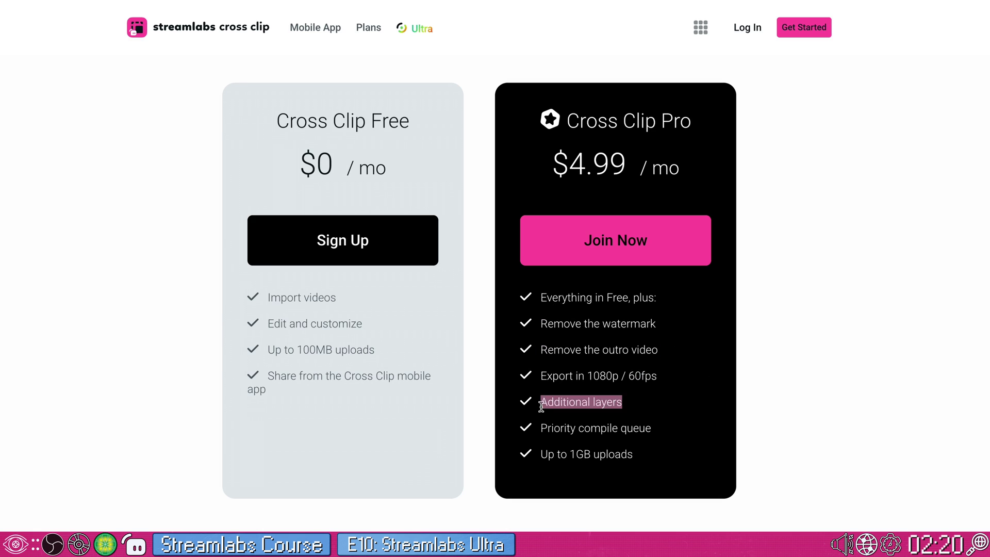
pyautogui.click(624, 427)
pyautogui.moveTo(669, 429); pyautogui.dragTo(529, 435)
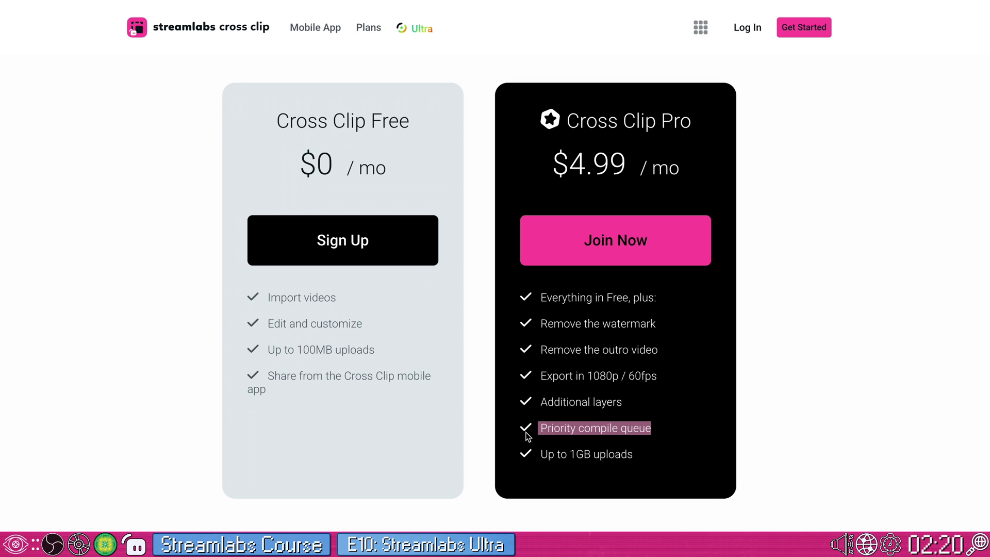
pyautogui.moveTo(594, 453); pyautogui.dragTo(568, 454)
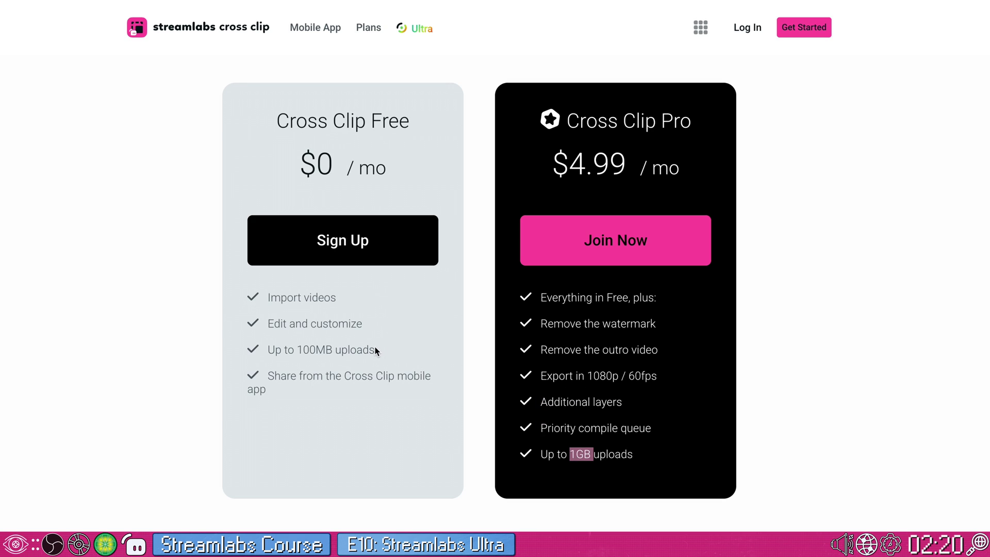
pyautogui.moveTo(332, 349); pyautogui.dragTo(297, 347)
pyautogui.click(443, 384)
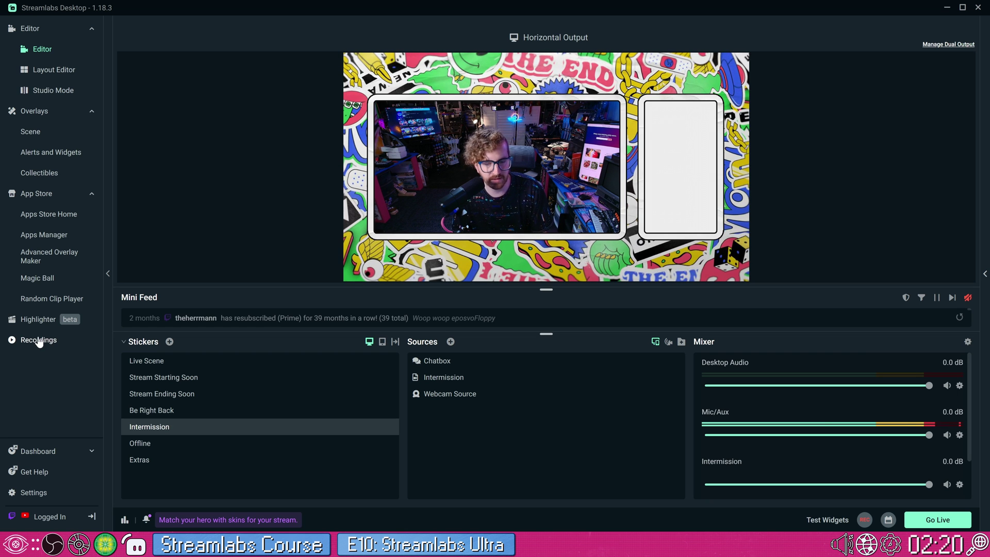
# - From the Recordings list, send the newest recording to Video Editor for editing
pyautogui.click(39, 340)
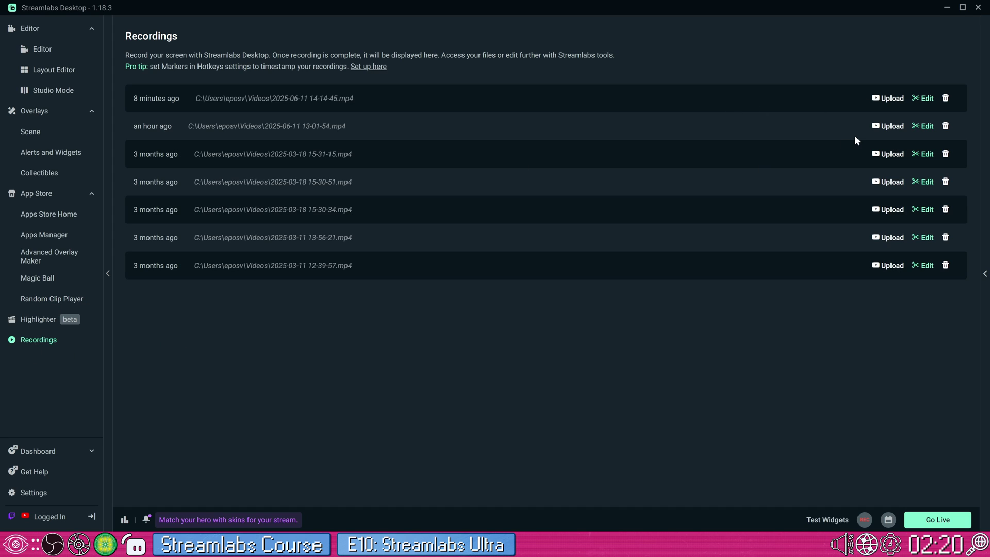
pyautogui.click(916, 100)
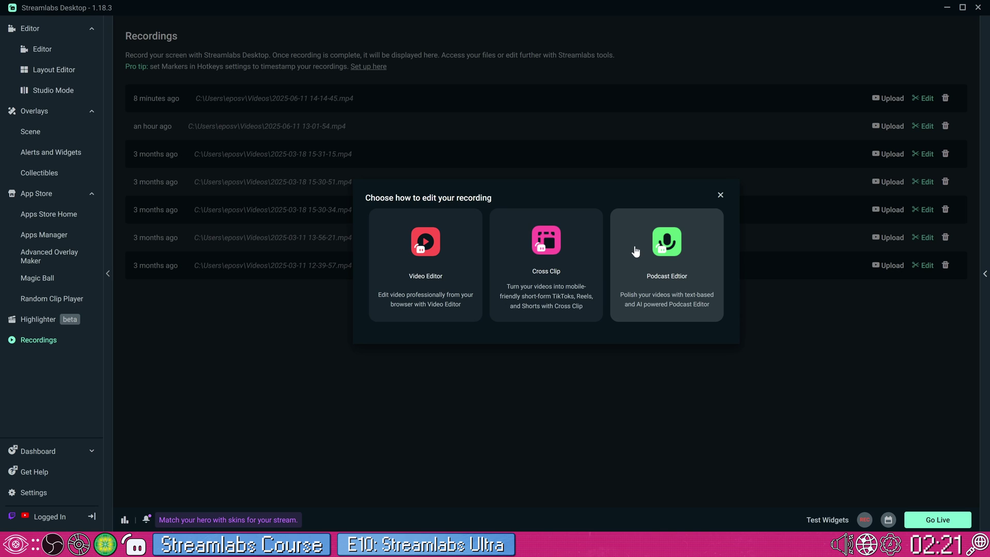
pyautogui.click(470, 275)
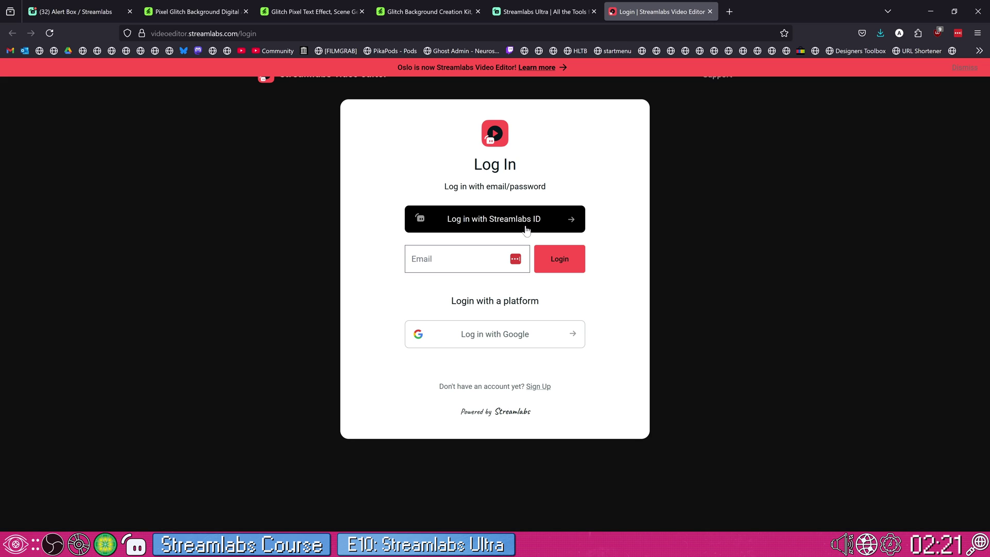
# - Log in to Streamlabs Video Editor with a Streamlabs ID
pyautogui.click(523, 227)
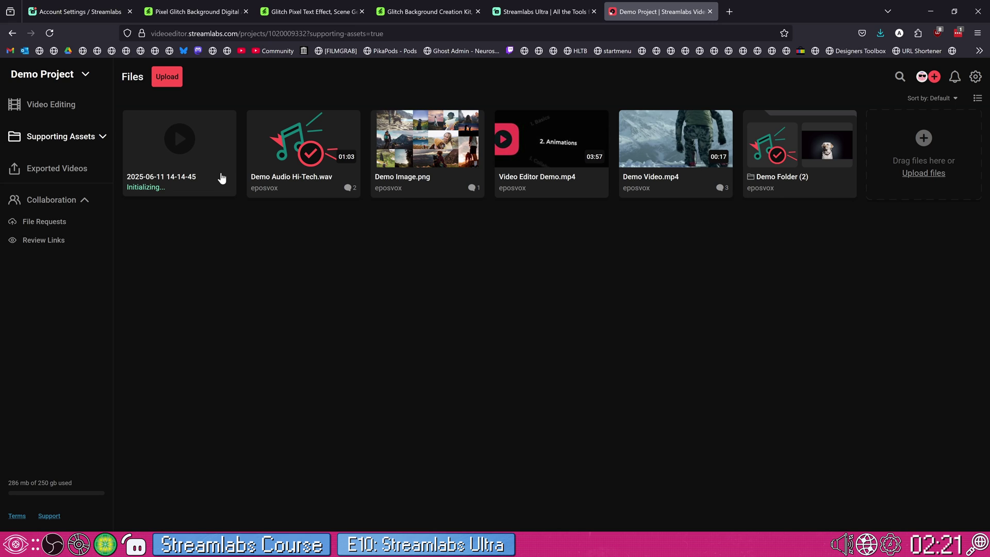
pyautogui.click(323, 191)
pyautogui.doubleClick(321, 191)
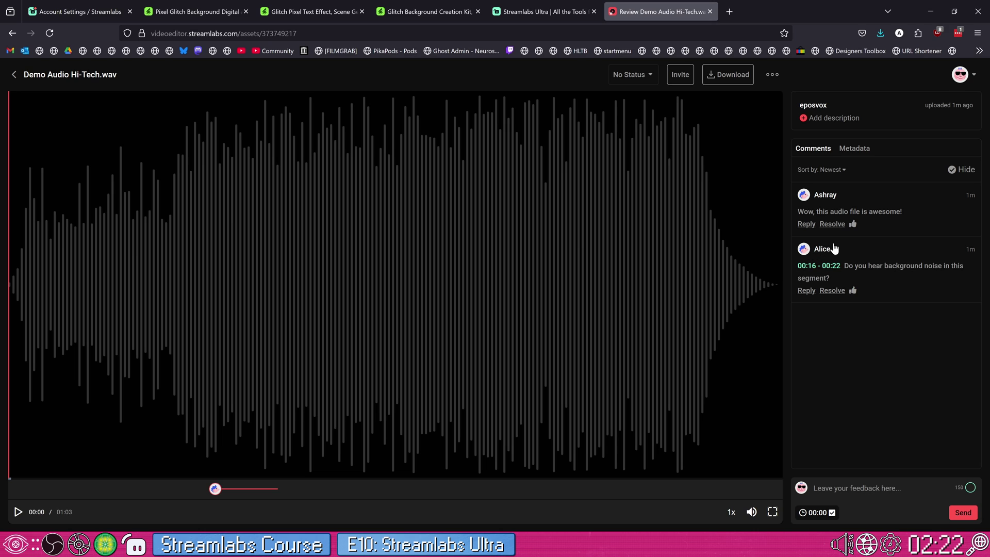
pyautogui.click(14, 74)
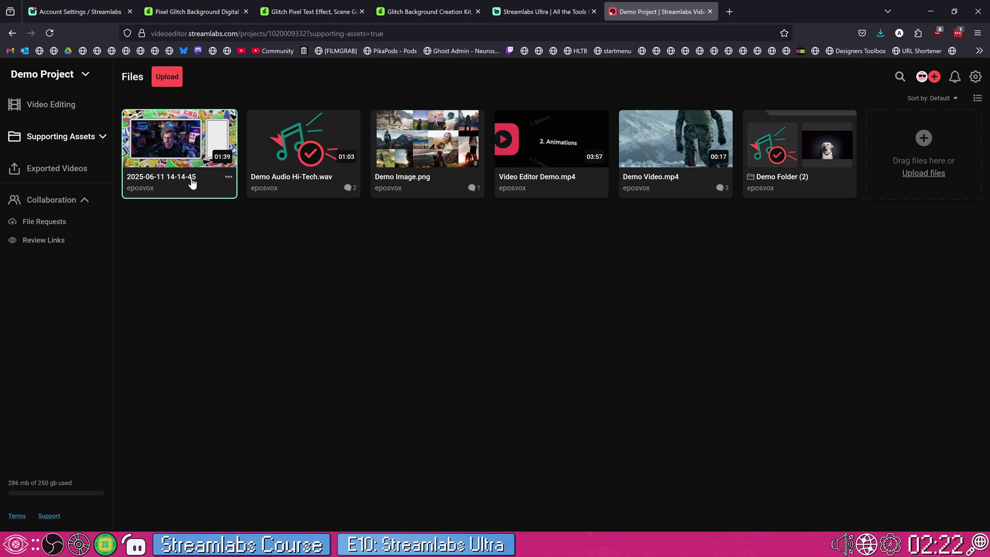
pyautogui.click(229, 179)
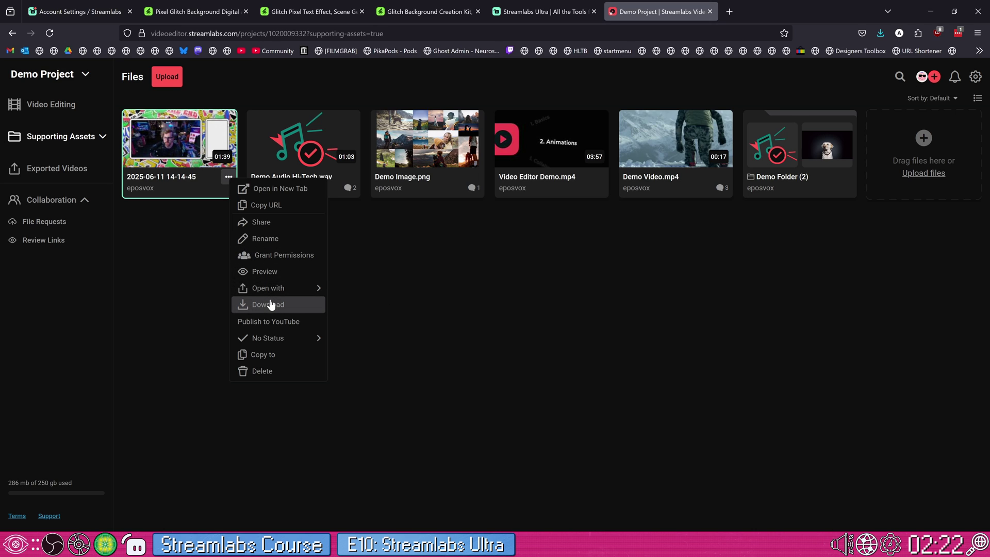
pyautogui.click(208, 254)
pyautogui.click(185, 181)
pyautogui.doubleClick(184, 181)
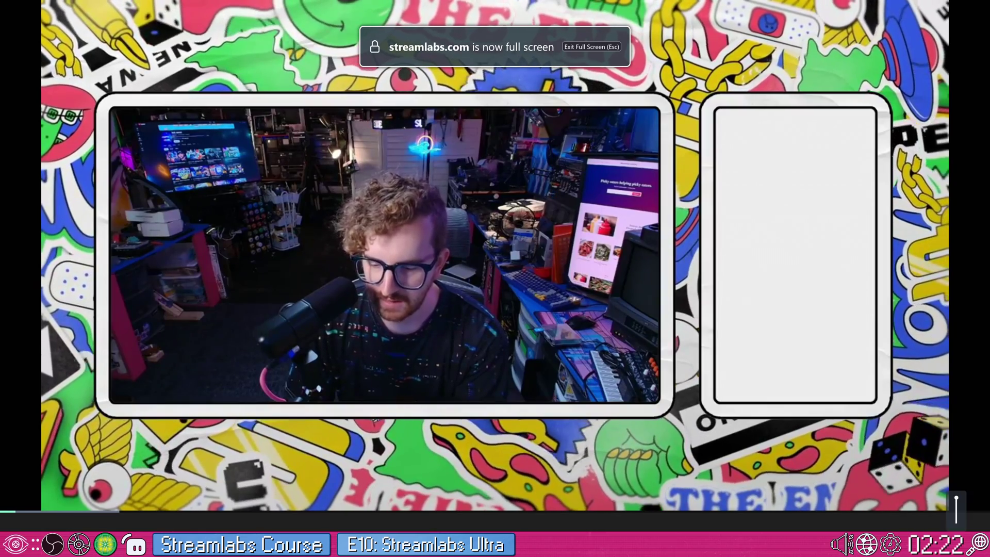
pyautogui.press('Escape')
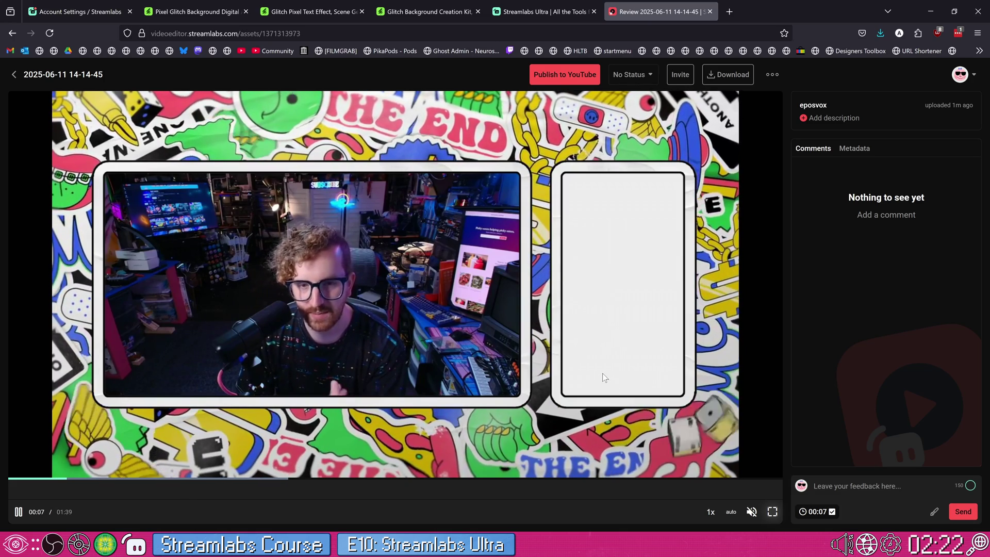
pyautogui.click(856, 486)
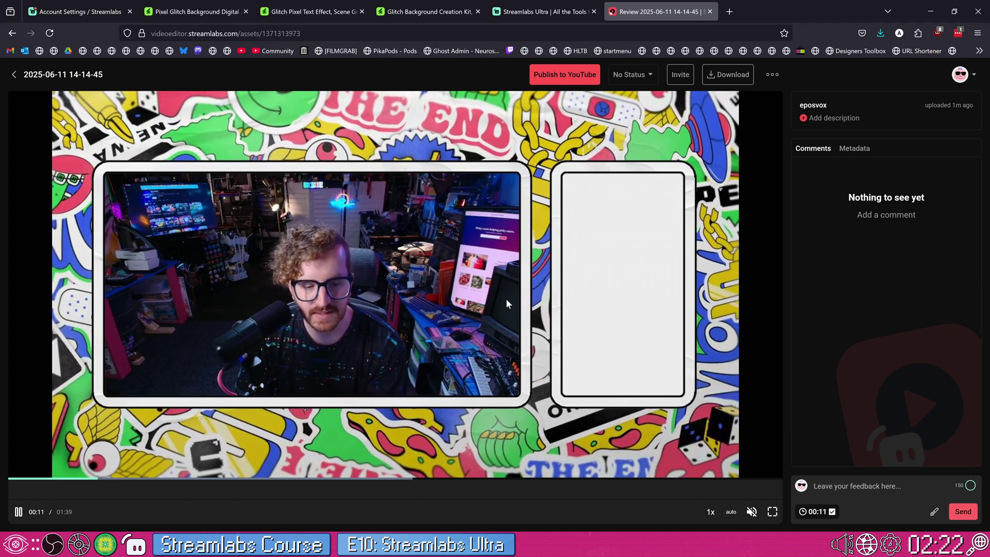
# - Open the Demo Video Edit project from Demo Project files and scrub to about 52 seconds
pyautogui.click(13, 73)
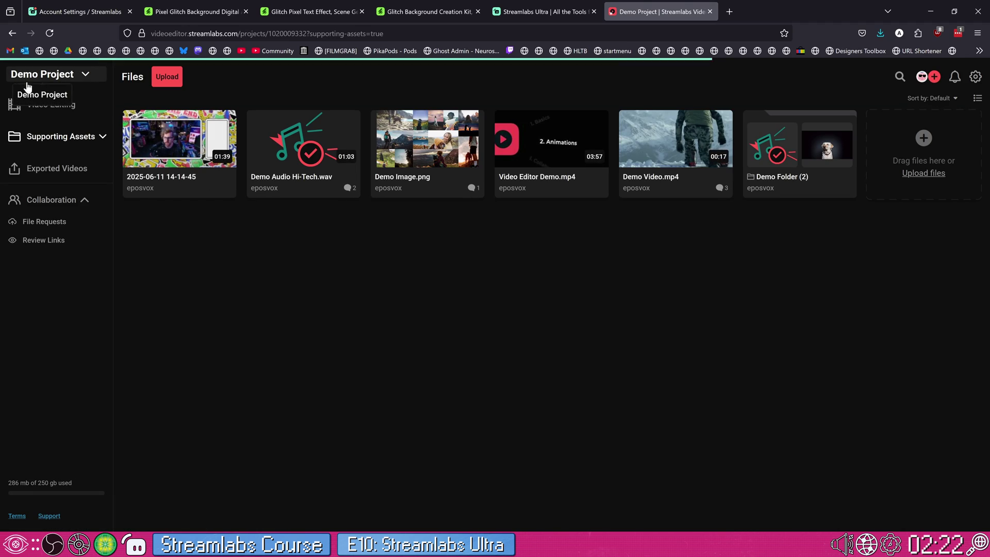
pyautogui.click(58, 105)
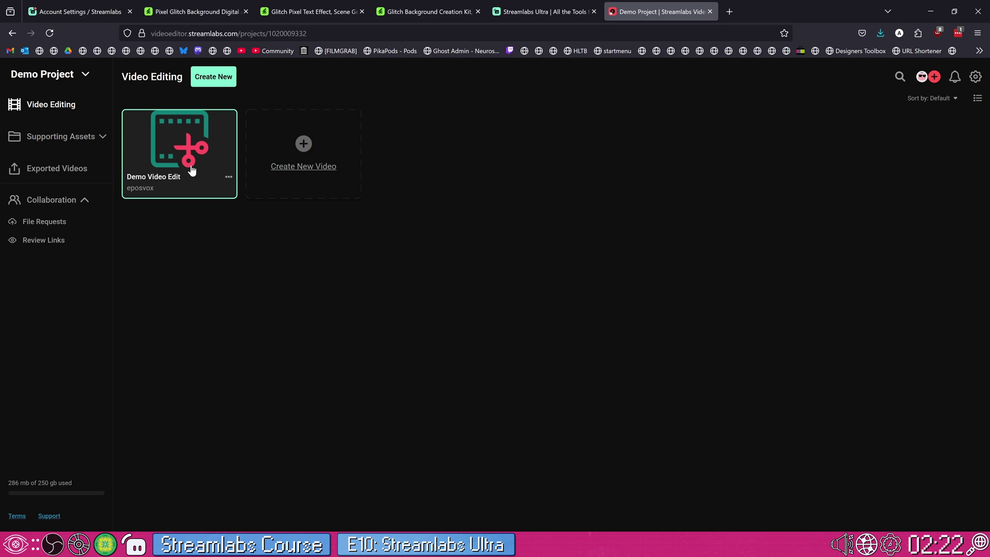
pyautogui.click(191, 170)
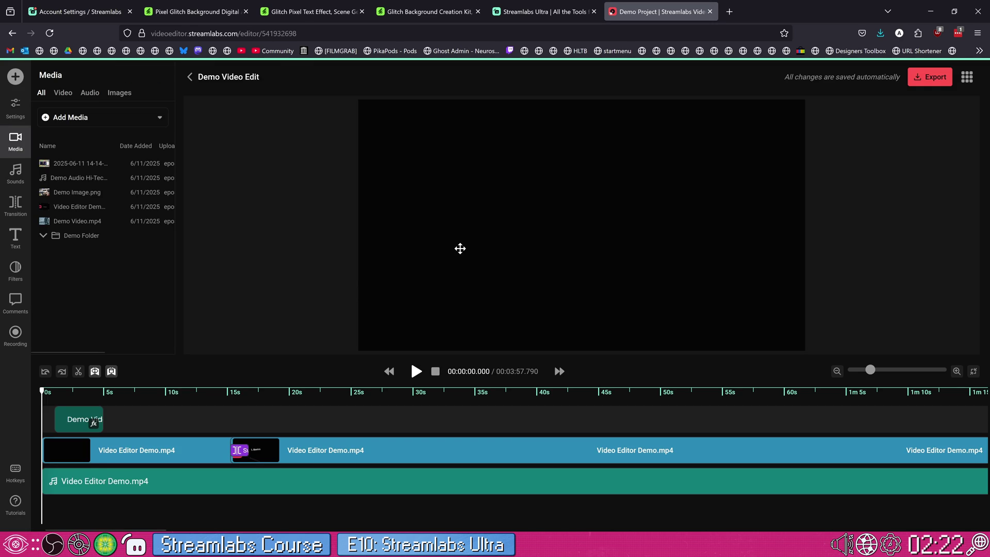
pyautogui.click(440, 403)
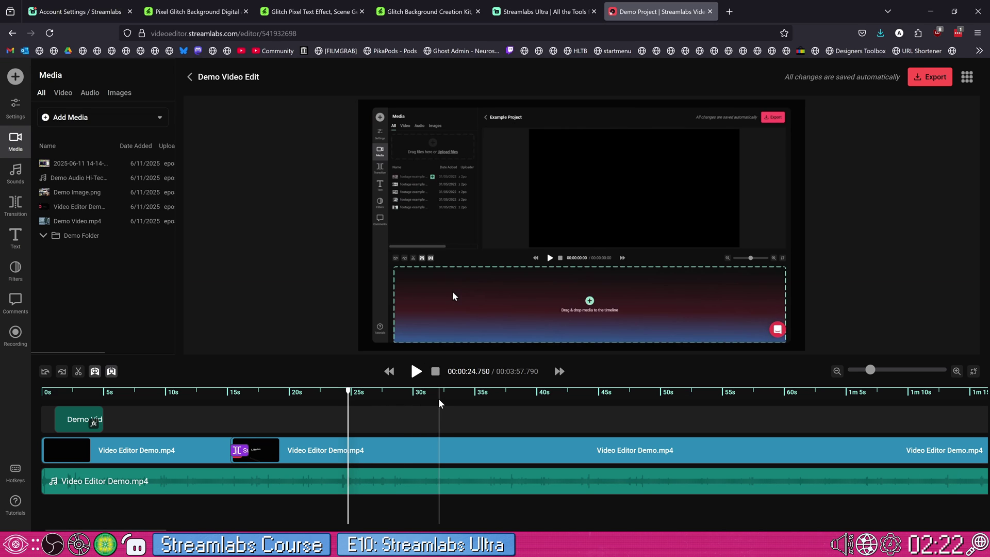
pyautogui.click(623, 400)
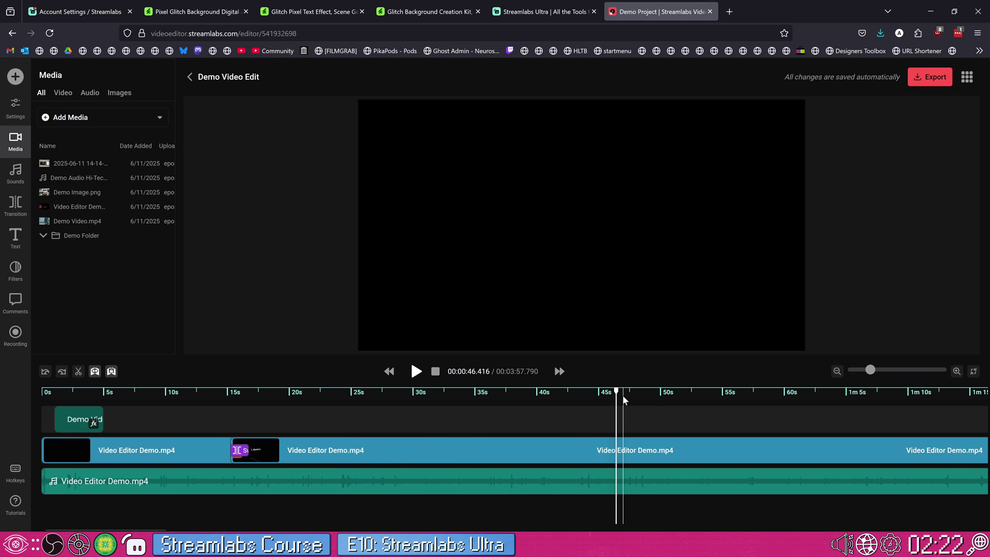
pyautogui.click(685, 417)
# - Delete the Video Editor Demo.mp4 video and audio clips from the timeline
pyautogui.click(644, 450)
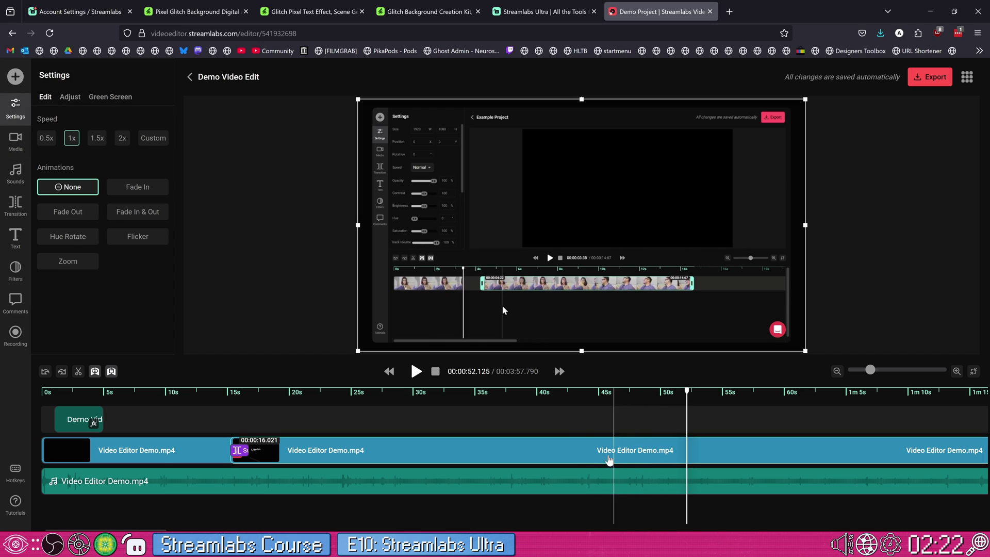
pyautogui.press('Delete')
pyautogui.click(340, 477)
pyautogui.press('Delete')
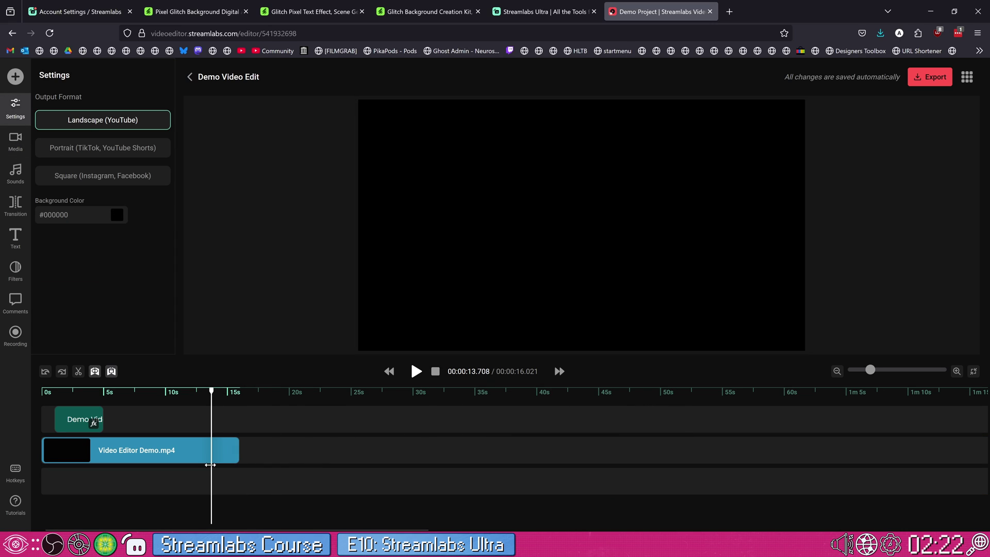
pyautogui.click(227, 451)
pyautogui.press('Delete')
pyautogui.click(81, 426)
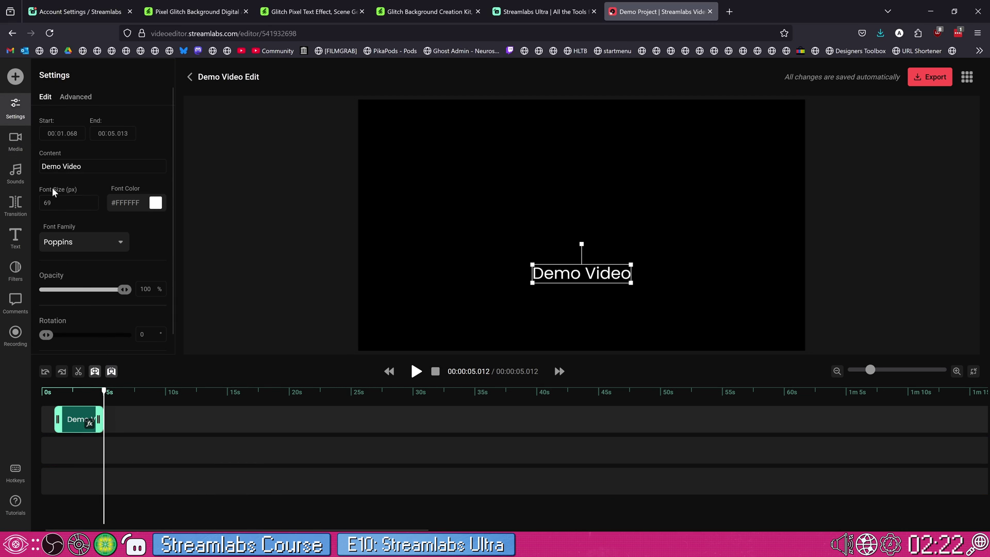
pyautogui.click(15, 140)
pyautogui.moveTo(73, 164); pyautogui.dragTo(42, 452)
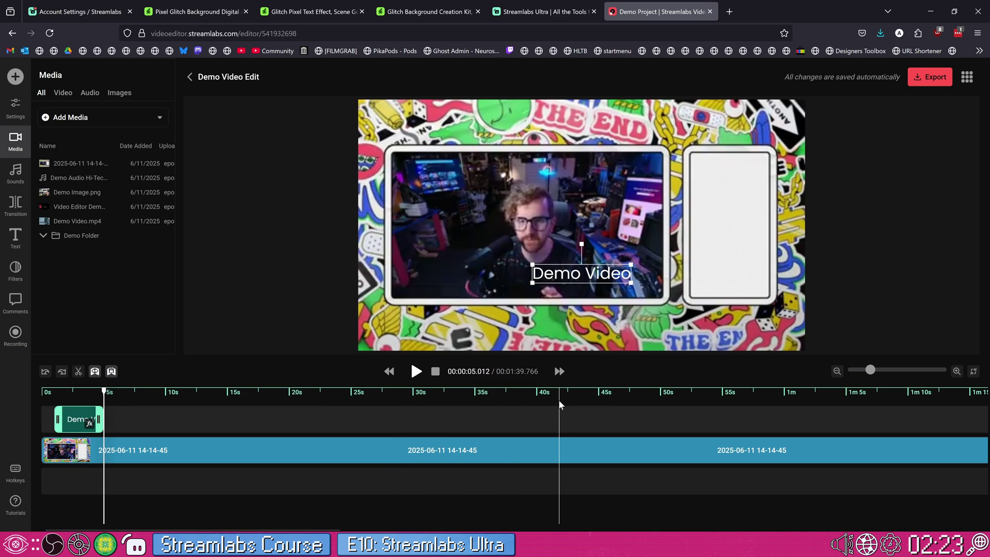
# - Trim the recording's end, split it at 00:50.625, and trim the second part's start to reach 01:28.074
pyautogui.click(667, 404)
pyautogui.moveTo(870, 371)
pyautogui.mouseDown()
pyautogui.moveTo(850, 370)
pyautogui.moveTo(871, 370)
pyautogui.mouseUp()
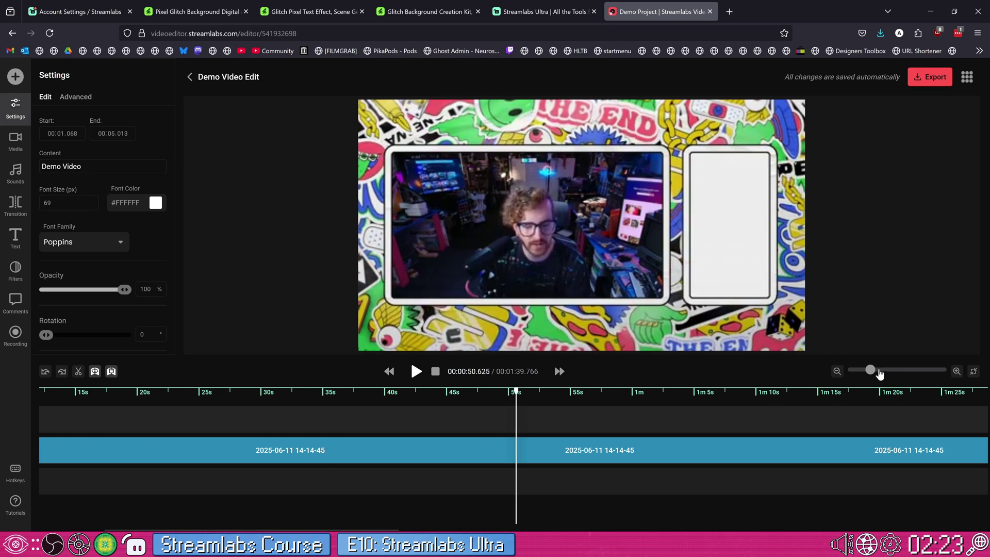
pyautogui.moveTo(871, 372); pyautogui.dragTo(871, 371)
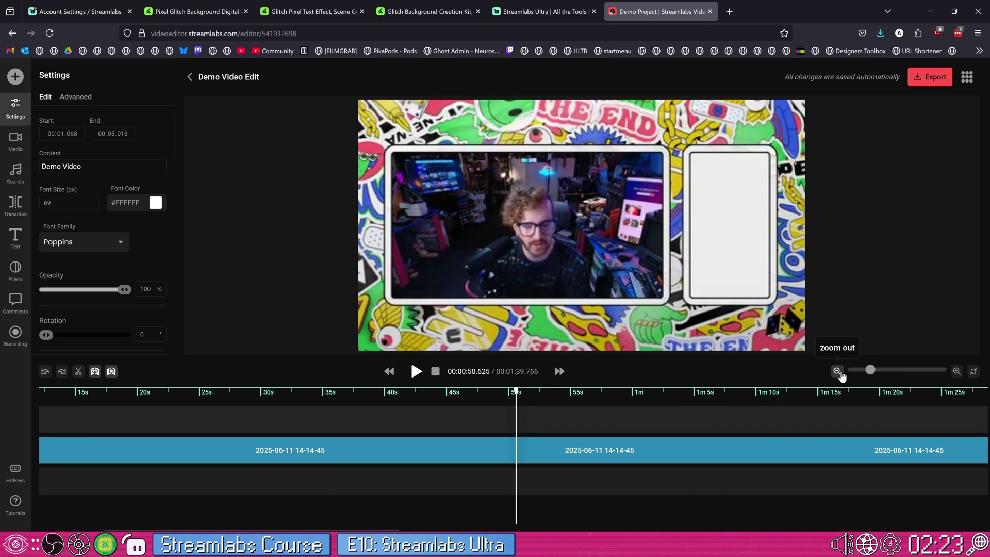
pyautogui.click(837, 371)
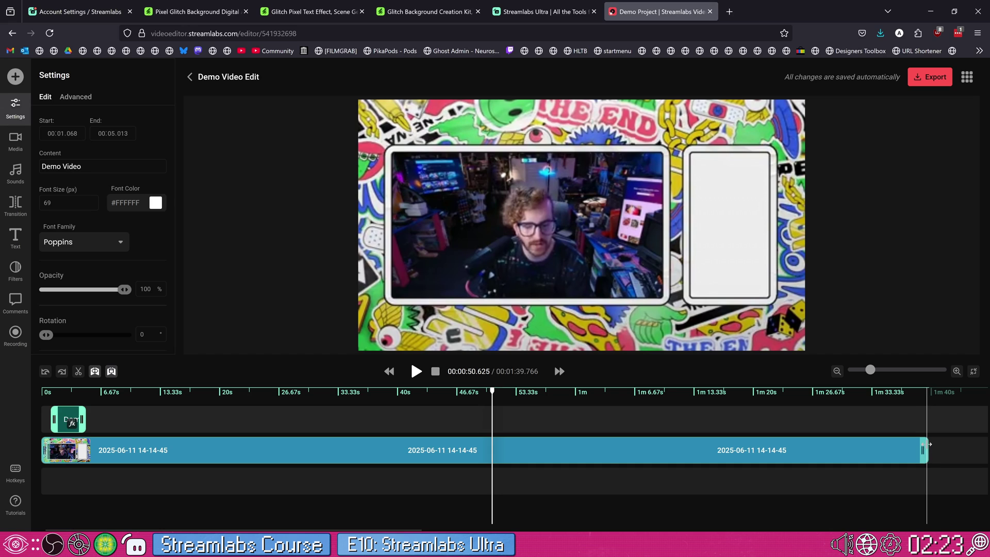
pyautogui.moveTo(924, 447)
pyautogui.mouseDown()
pyautogui.moveTo(903, 449)
pyautogui.moveTo(917, 449)
pyautogui.mouseUp()
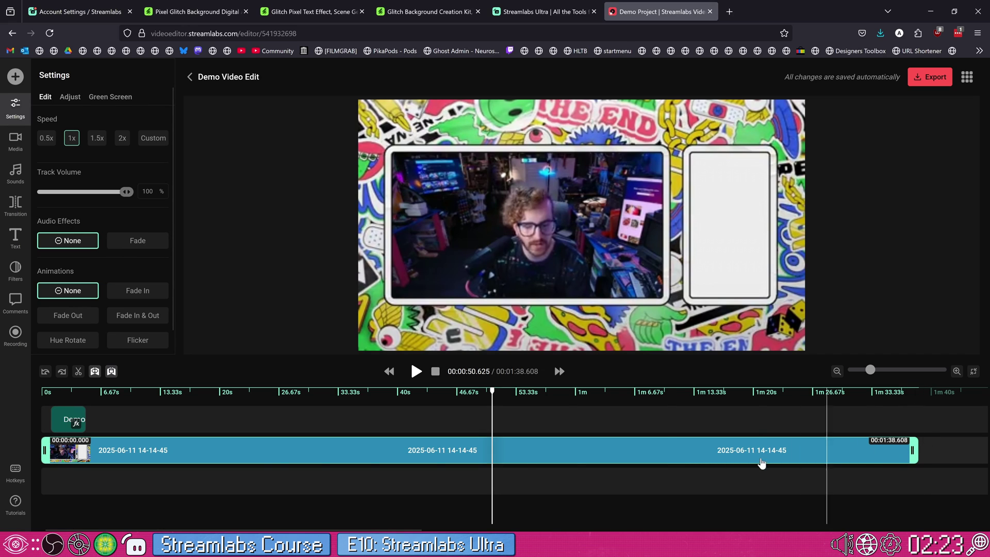
pyautogui.click(78, 371)
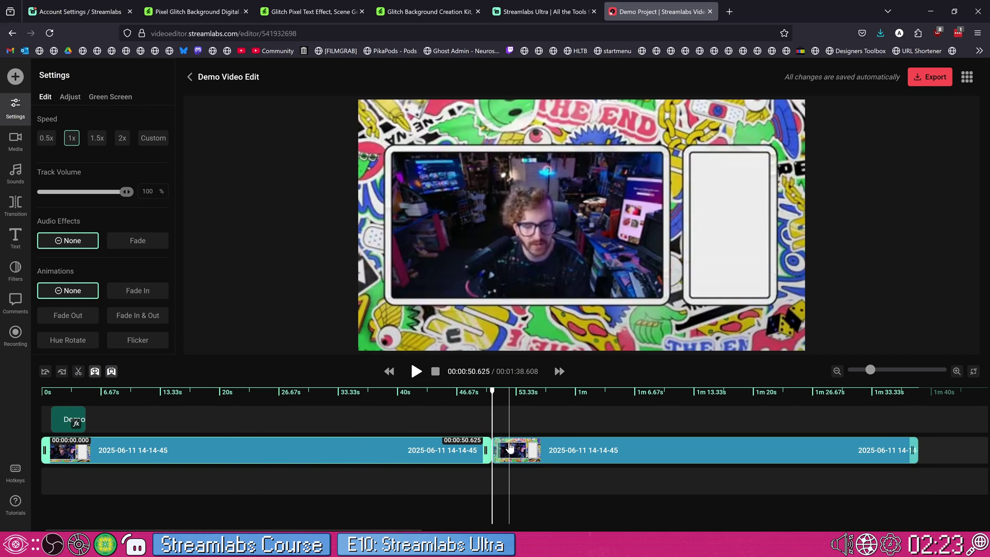
pyautogui.moveTo(496, 450); pyautogui.dragTo(550, 452)
# - Add a Color Distortion transition between the two clips, then browse the Text and Filters panels
pyautogui.scroll(-1, 138, 315)
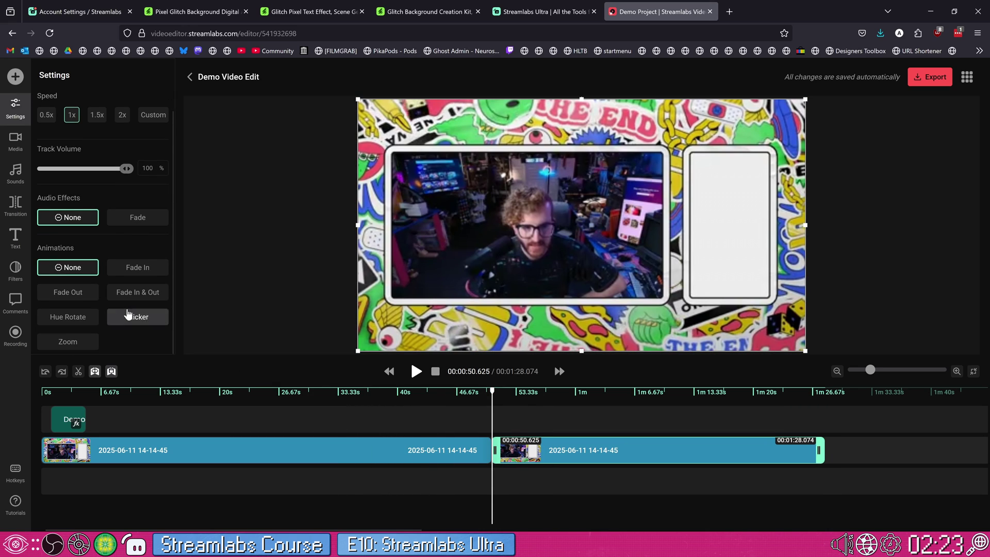
pyautogui.click(21, 214)
pyautogui.click(17, 238)
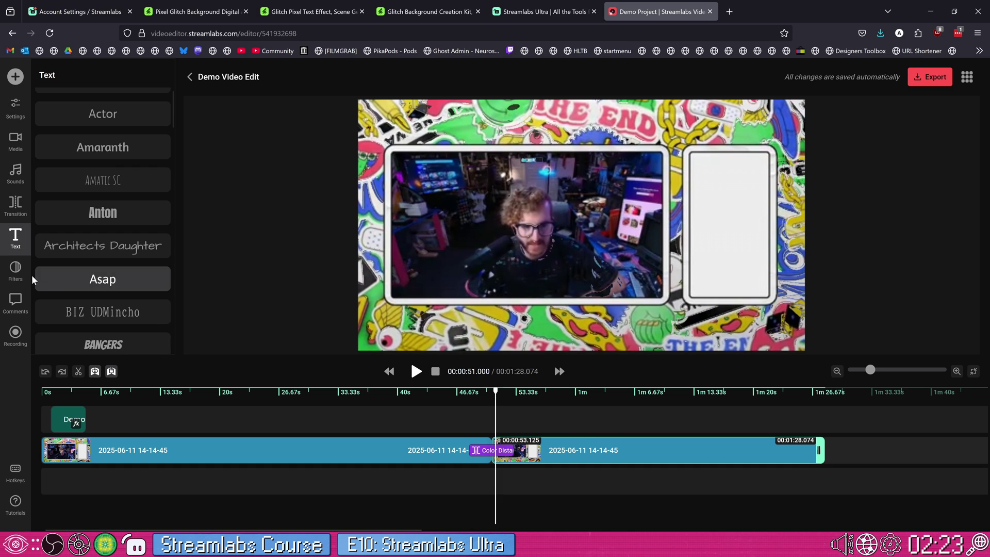
pyautogui.click(17, 269)
# - Check the recording options, then select the second clip at 58.144 seconds
pyautogui.click(16, 333)
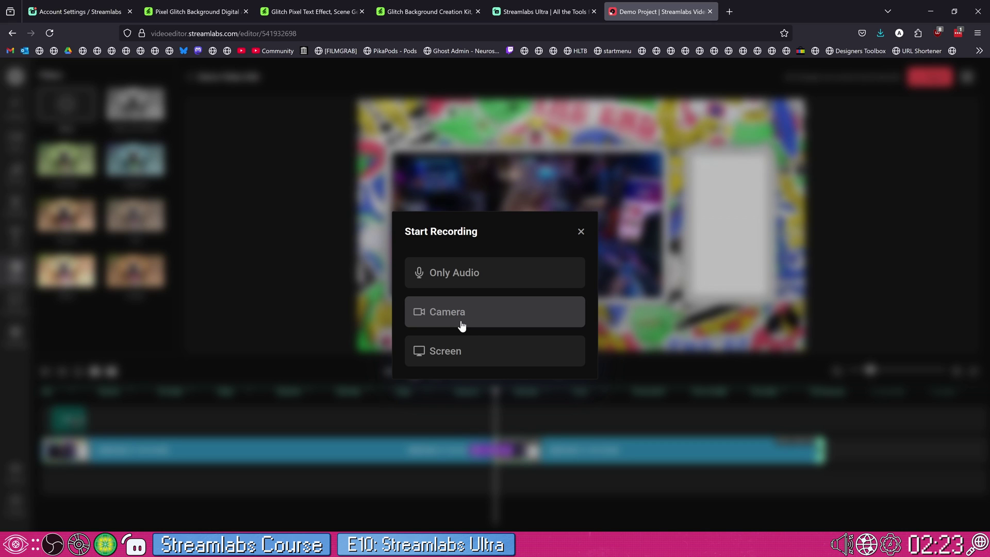
pyautogui.click(580, 232)
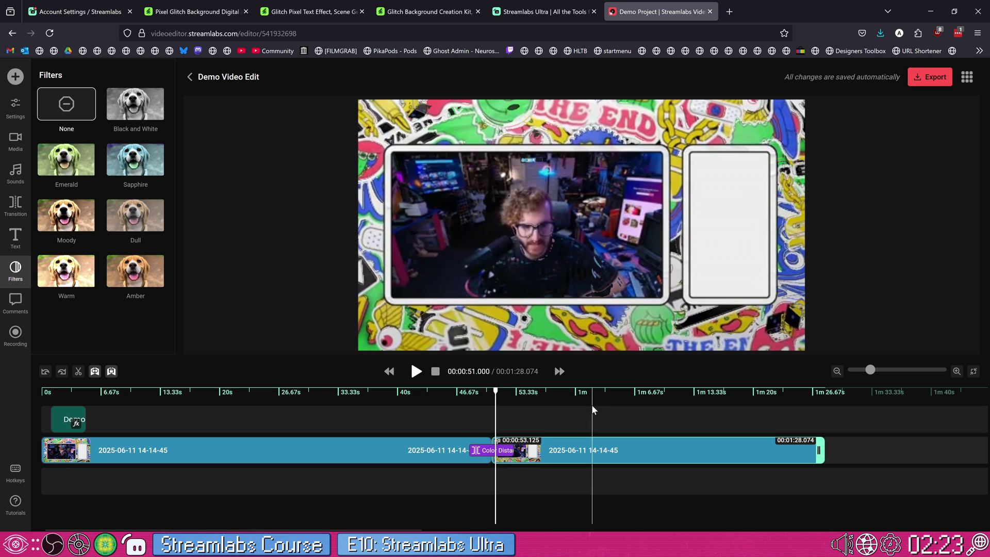
pyautogui.click(559, 407)
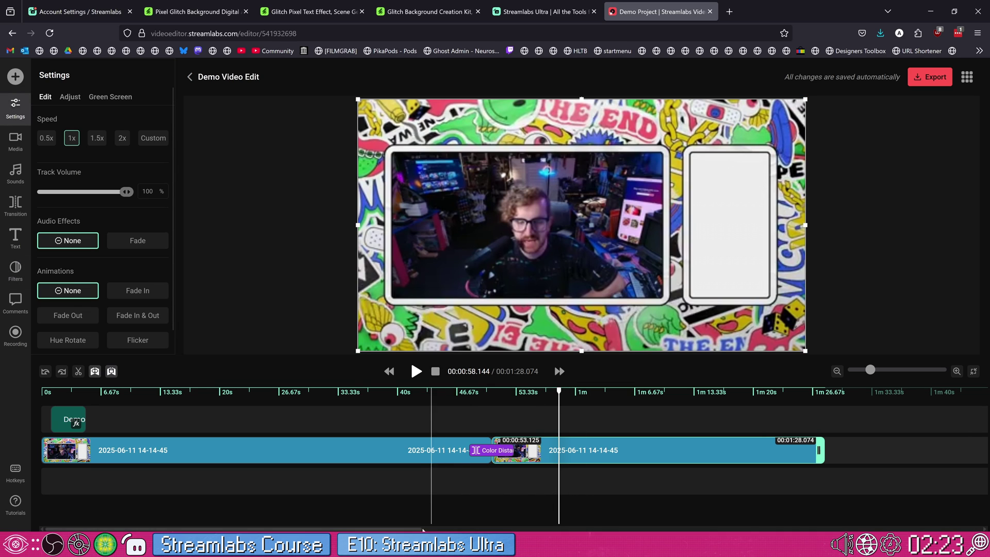
pyautogui.hotkey('alt', 'Tab')
pyautogui.hotkey('alt', 'Tab')
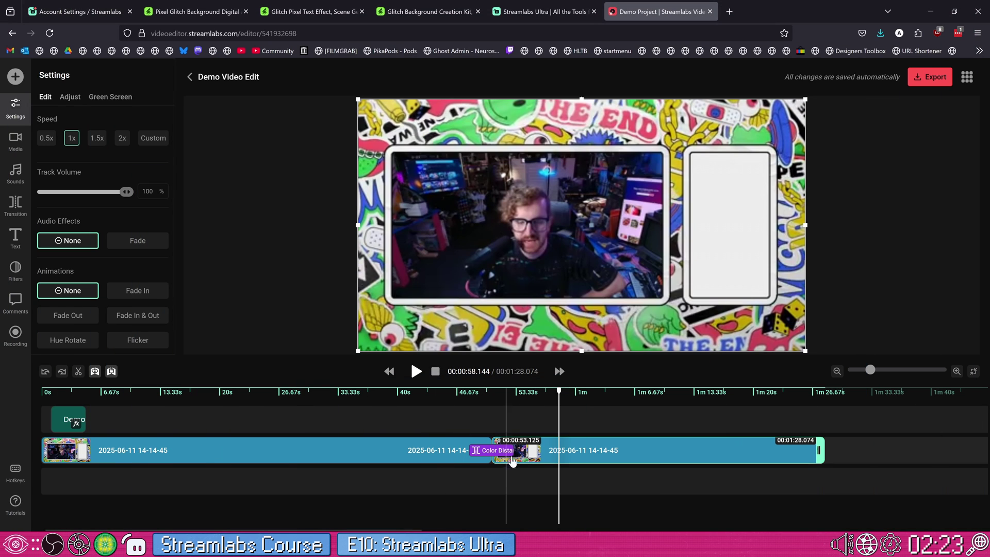
pyautogui.click(928, 84)
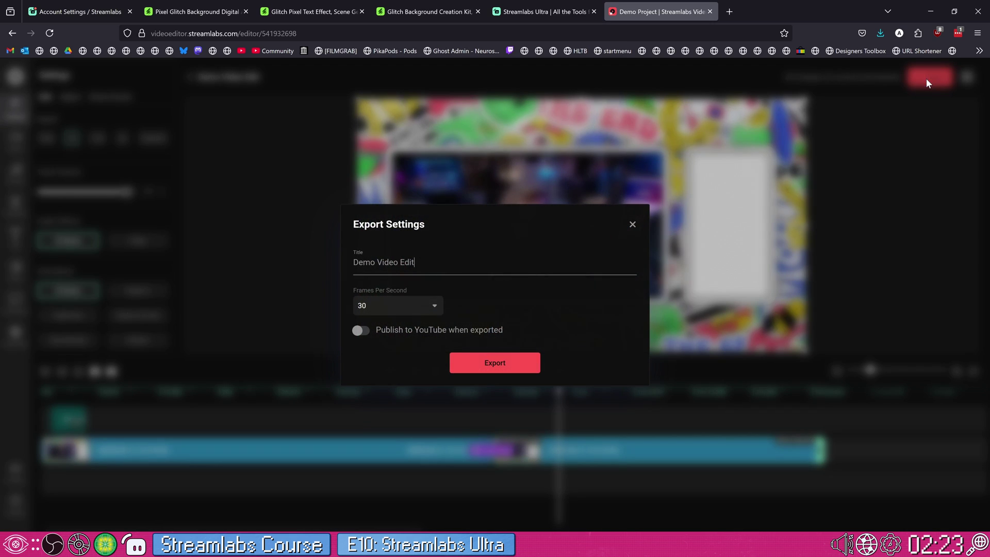
pyautogui.click(438, 306)
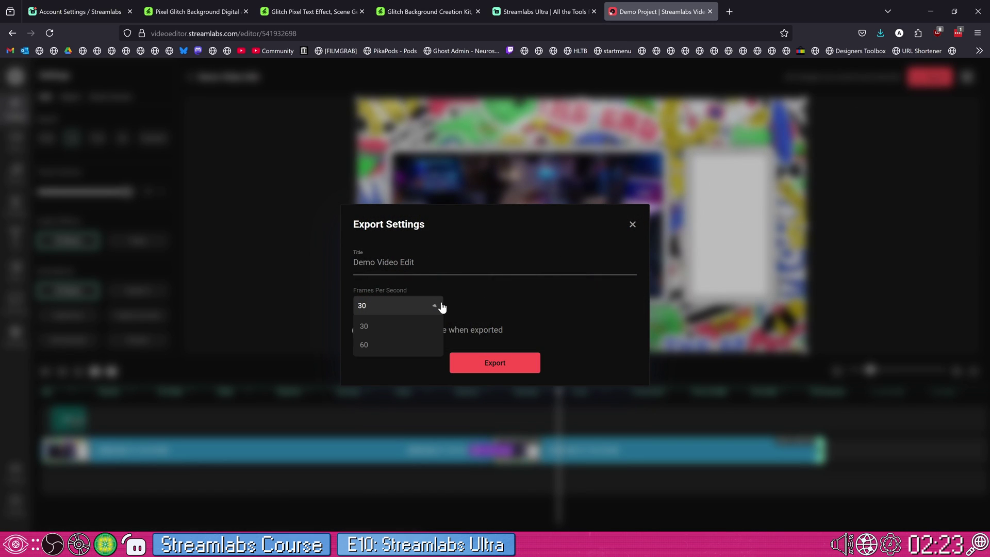
pyautogui.click(401, 347)
pyautogui.click(359, 332)
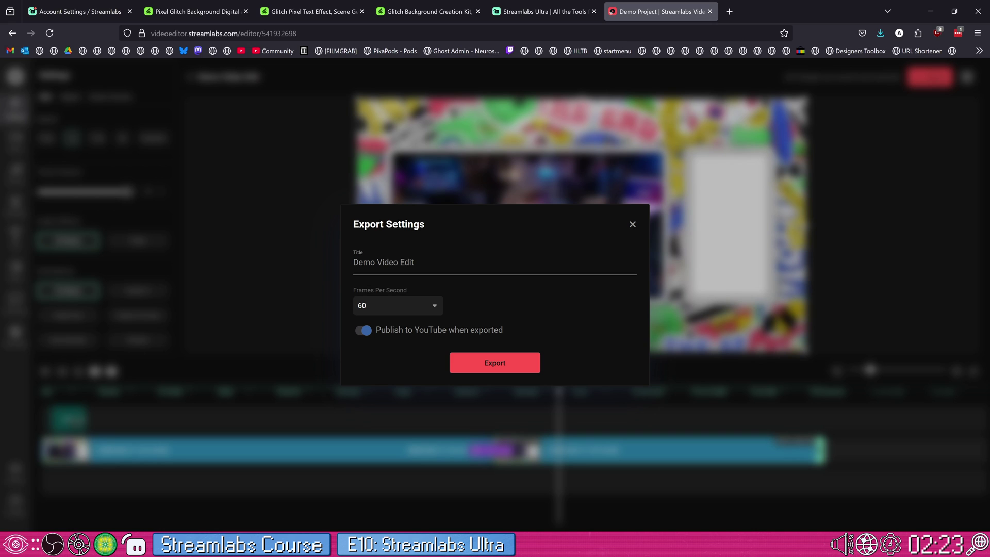
pyautogui.click(373, 332)
pyautogui.click(632, 225)
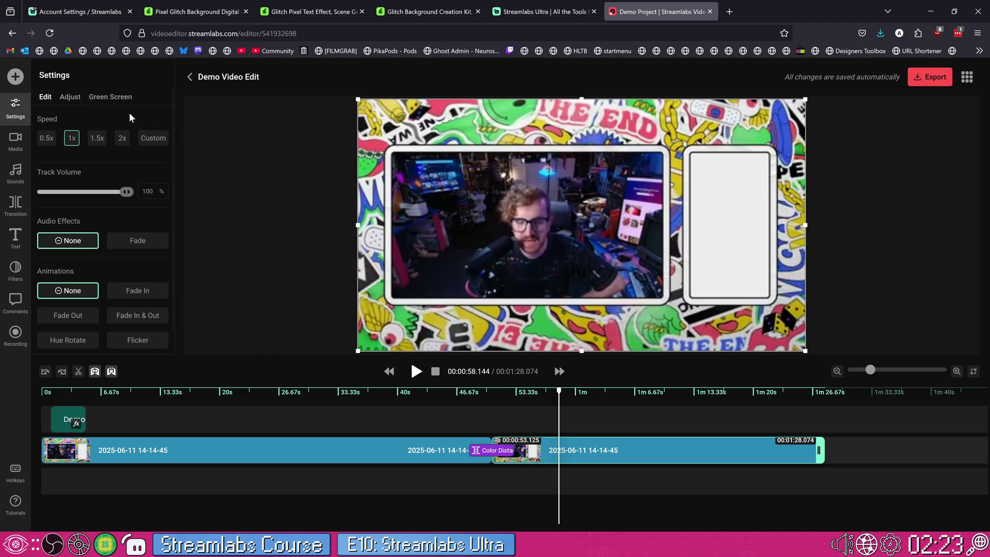
# - View the clip's Green Screen settings, move the playhead to 1:06.8, and switch to Streamlabs Desktop
pyautogui.click(115, 101)
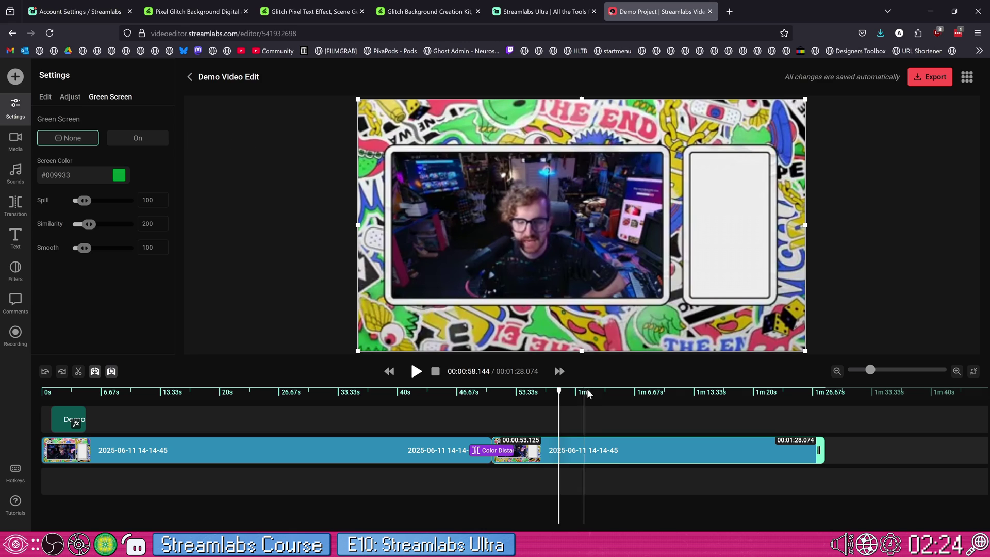
pyautogui.click(637, 393)
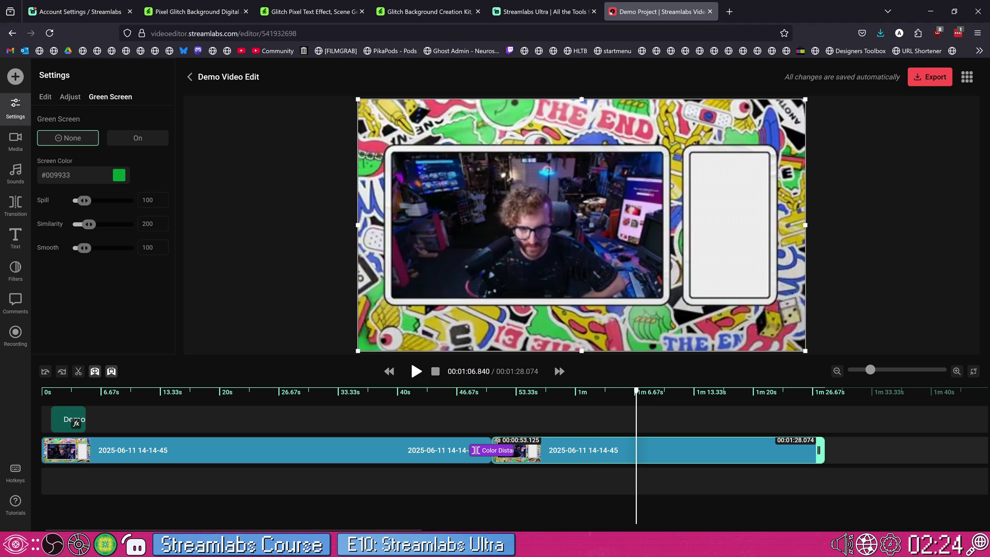
pyautogui.hotkey('alt', 'Tab')
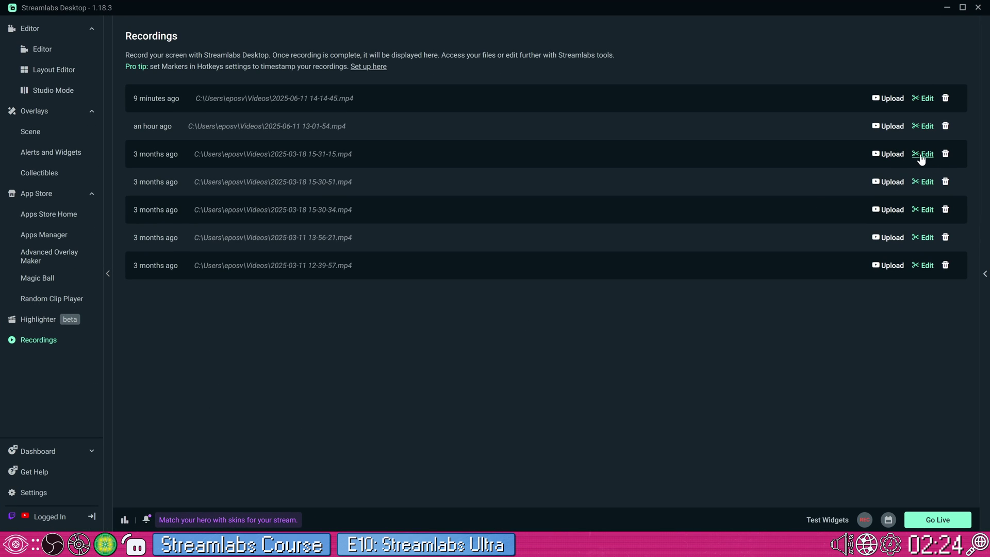
# - Minimize Streamlabs Desktop and close the Demo Project video editor browser tab
pyautogui.click(949, 12)
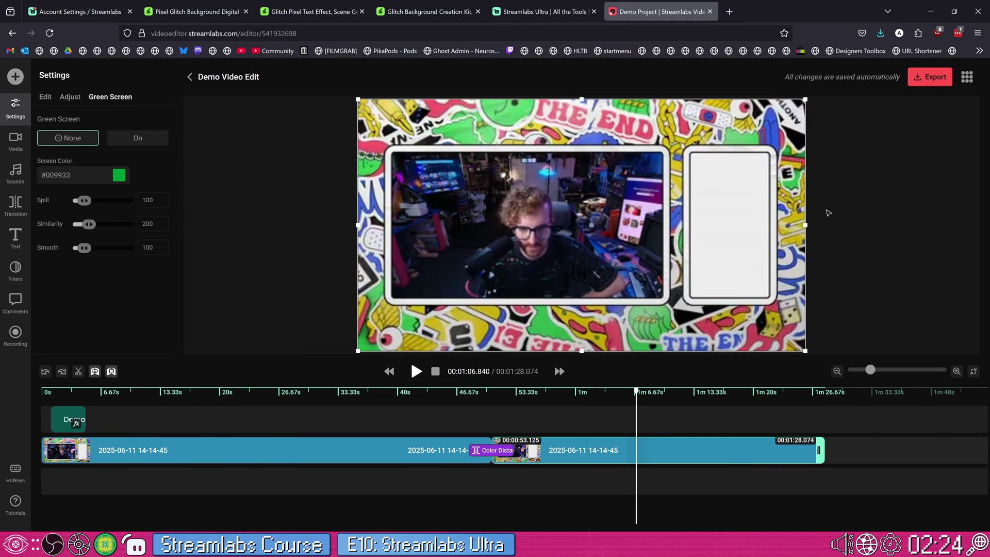
pyautogui.middleClick(647, 18)
pyautogui.scroll(5, 608, 275)
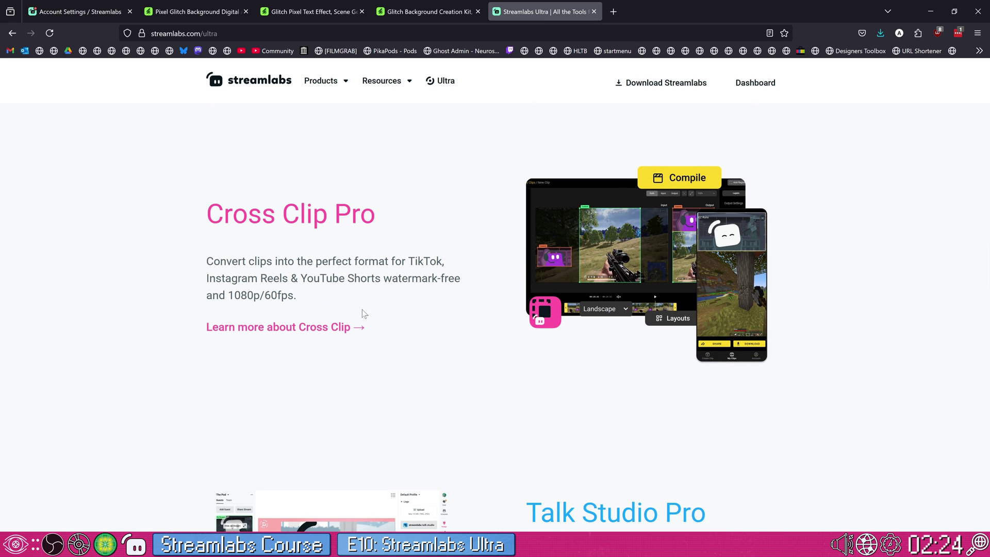
# - View the 'Learn more about Cross Clip' page, close it, and return to the Streamlabs Desktop Recordings list
pyautogui.middleClick(361, 316)
pyautogui.click(643, 8)
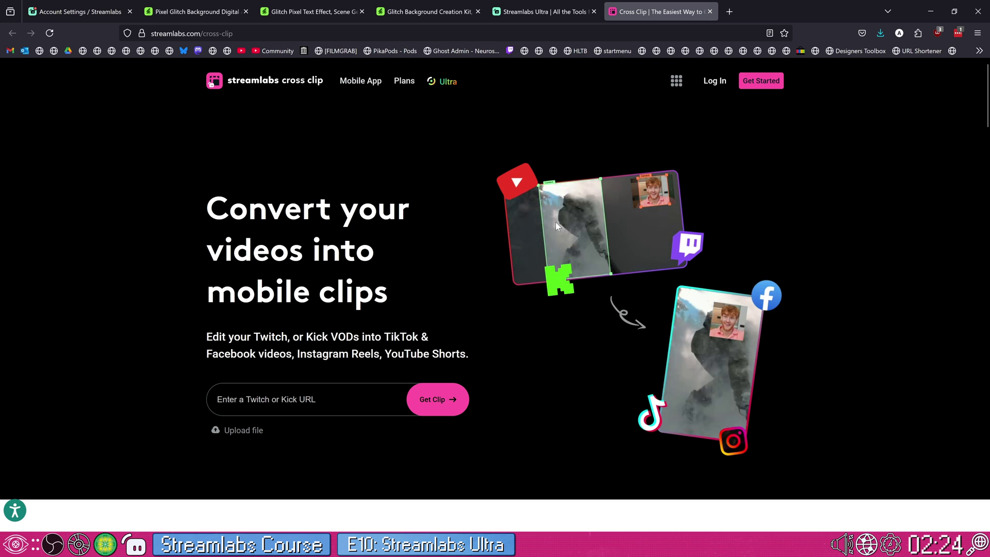
pyautogui.hotkey('ctrl', 'w')
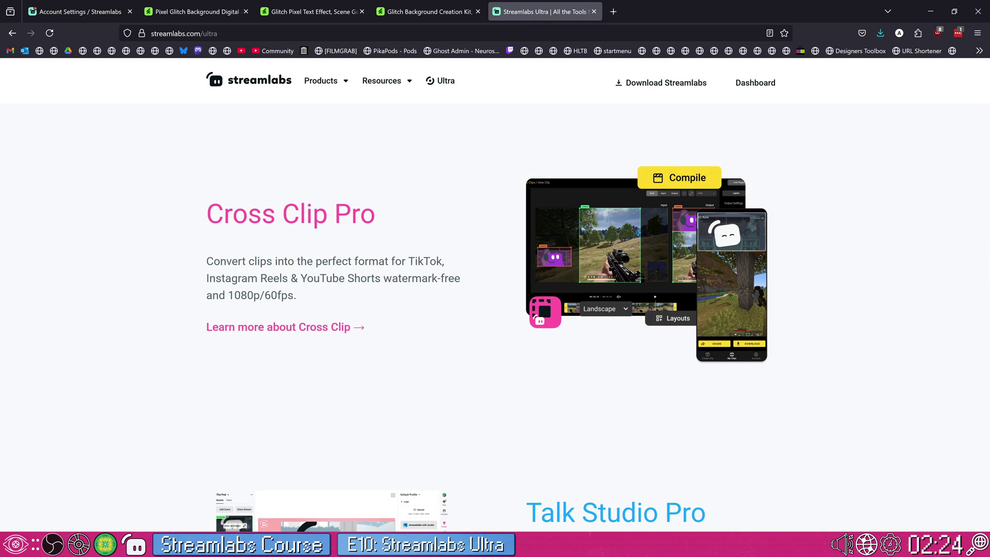
pyautogui.hotkey('alt', 'Tab')
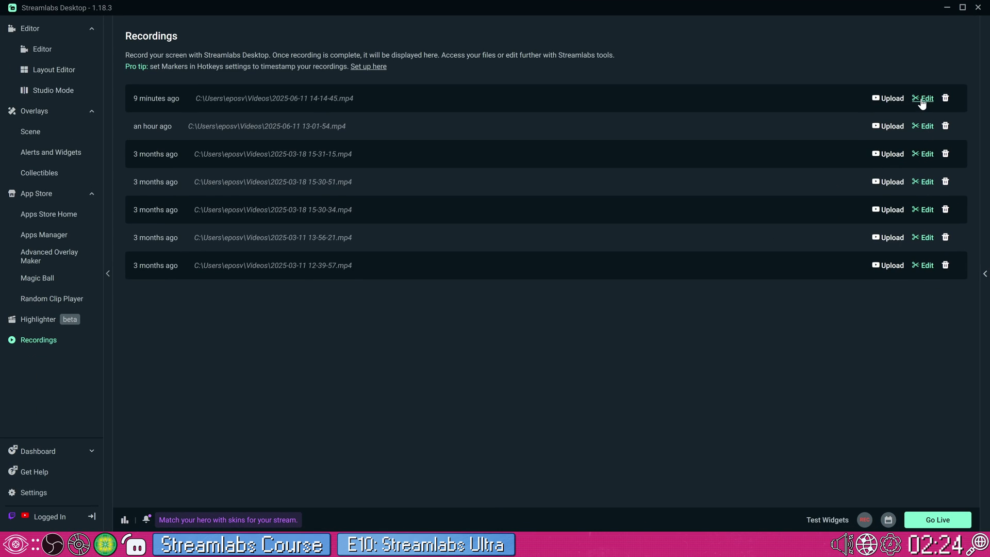
pyautogui.click(923, 99)
# - Send the newest recording to Cross Clip, then load twitch.tv in a new browser tab
pyautogui.click(548, 253)
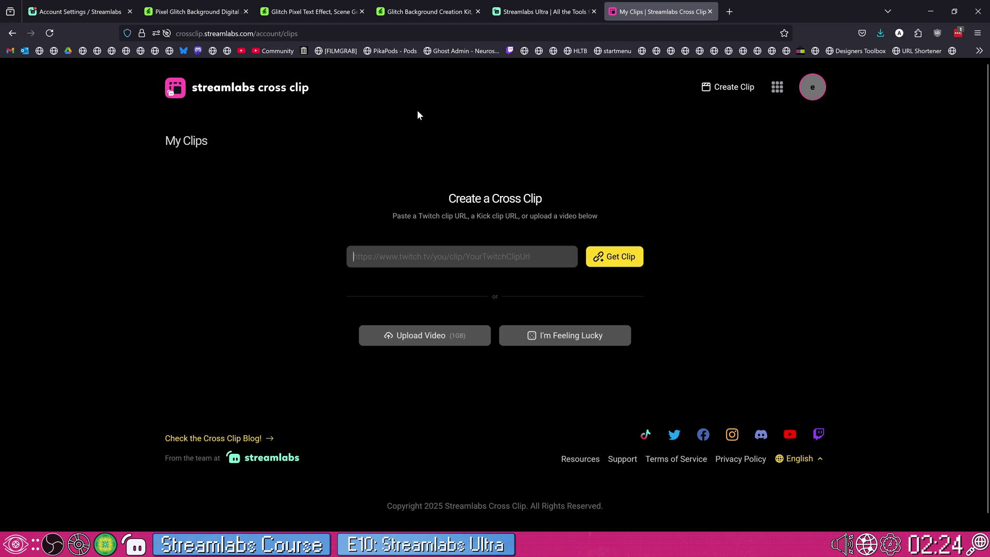
pyautogui.click(736, 17)
pyautogui.write('twitc')
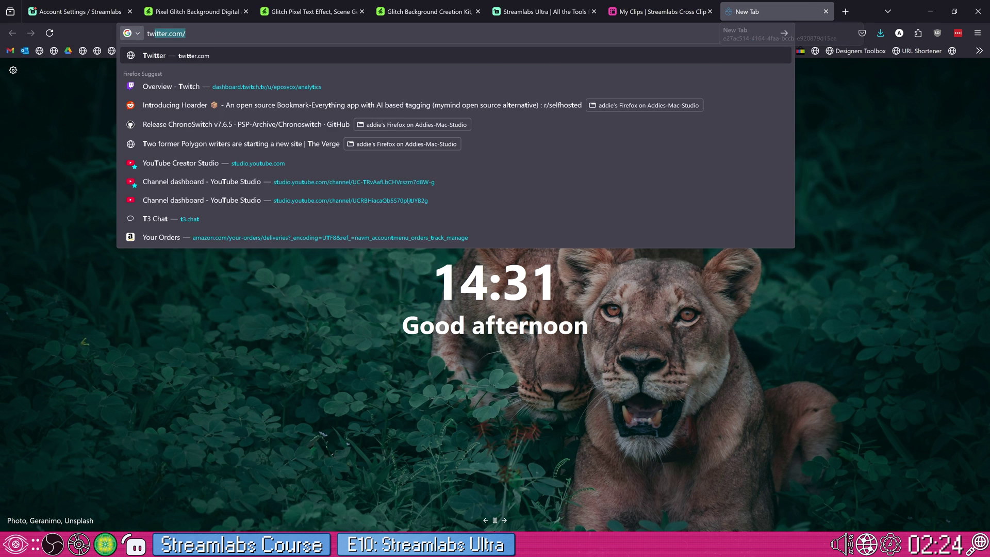
pyautogui.write('h.tv')
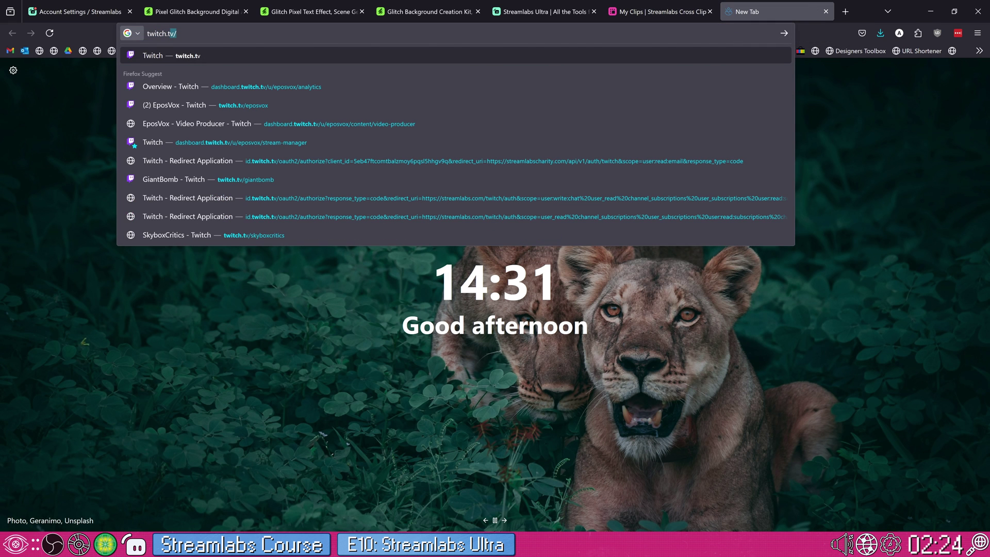
pyautogui.press('Return')
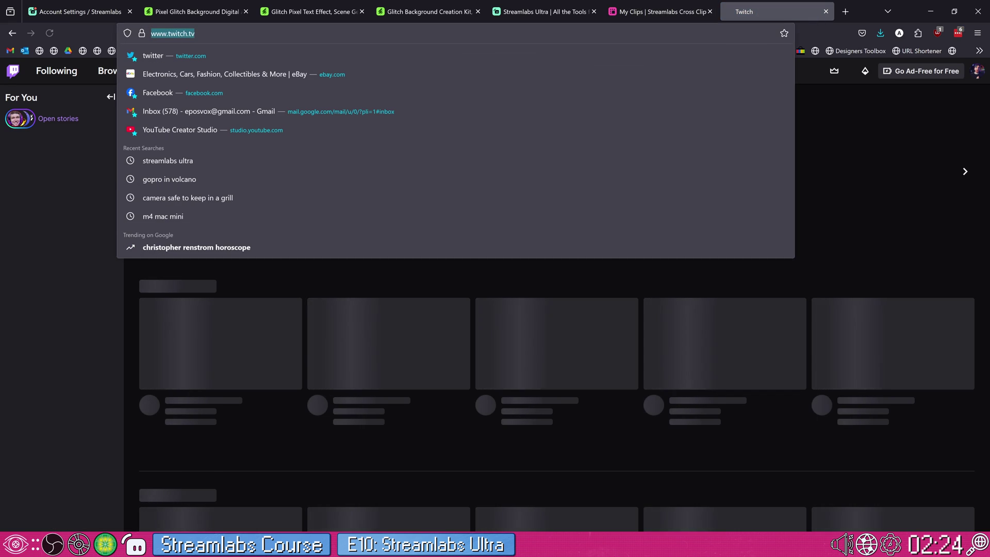
# - Go to the eposvox Twitch channel and open its videos and clips
pyautogui.click(222, 34)
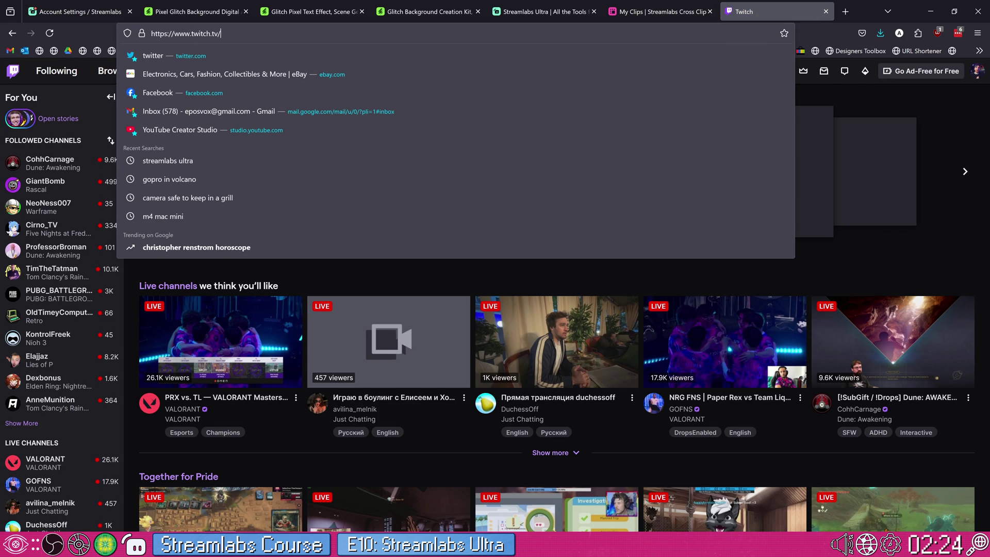
pyautogui.write('eposvox')
pyautogui.press('Return')
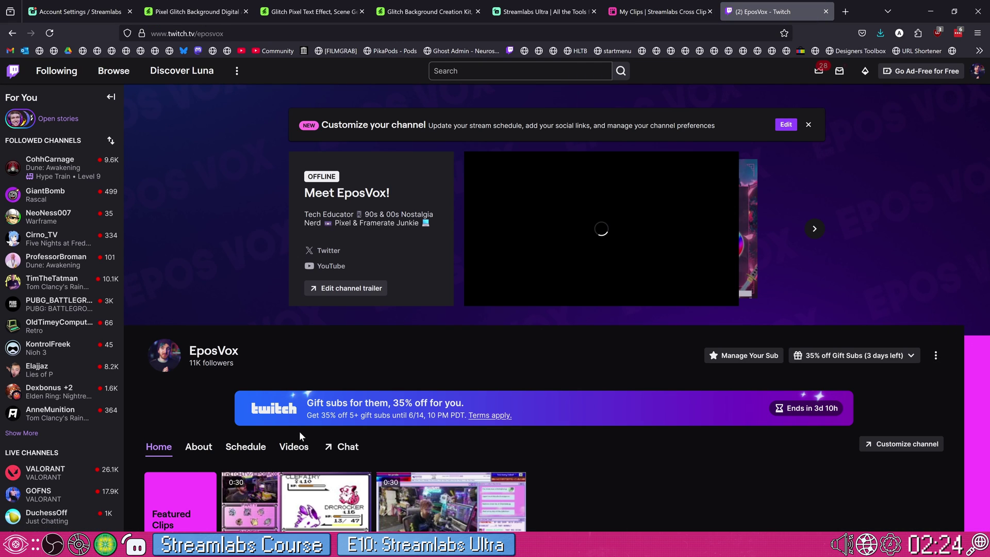
pyautogui.click(294, 446)
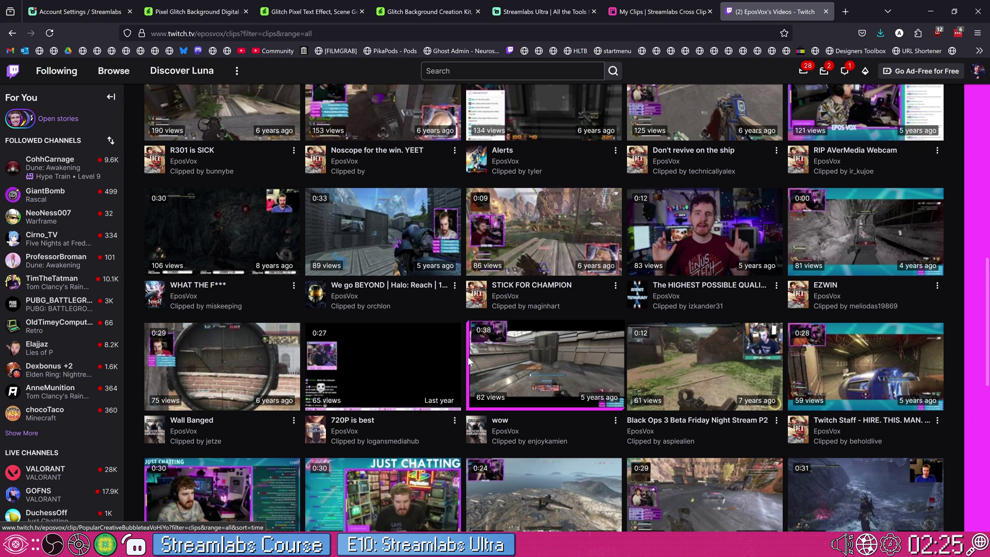
# - Copy the Sit Down clip's link, close Twitch, and load it into Cross Clip
pyautogui.scroll(-3, 469, 359)
pyautogui.scroll(-3, 462, 362)
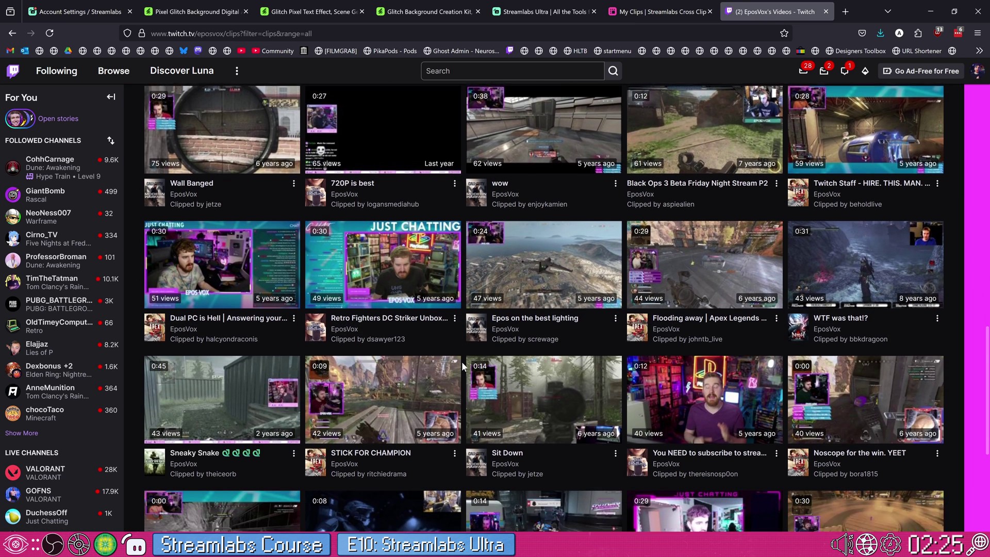
pyautogui.rightClick(525, 309)
pyautogui.click(526, 310)
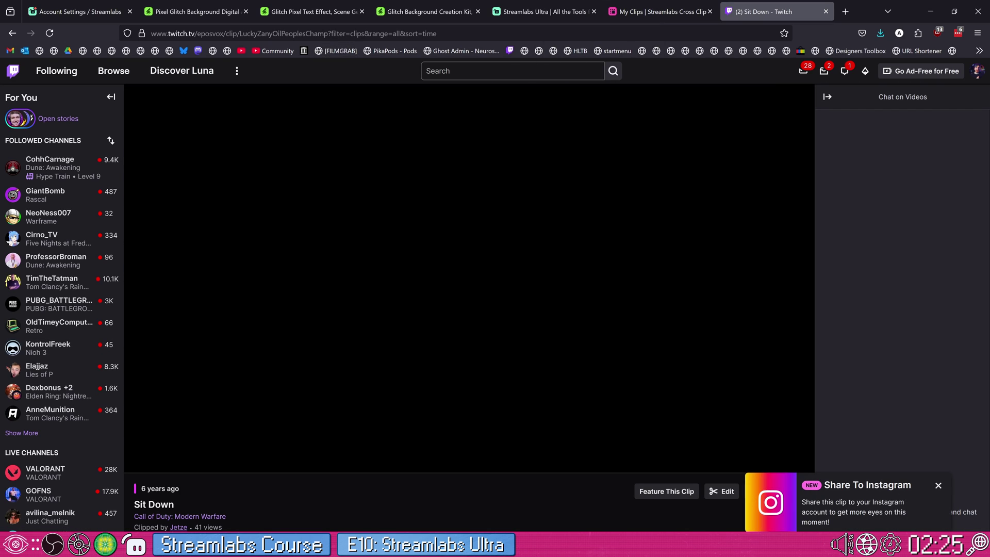
pyautogui.click(527, 34)
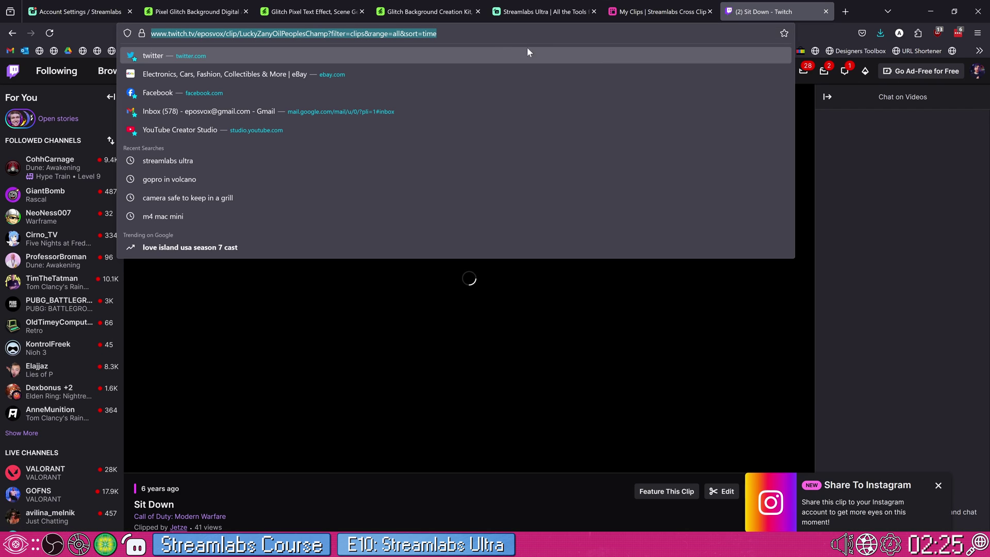
pyautogui.hotkey('ctrl', 'w')
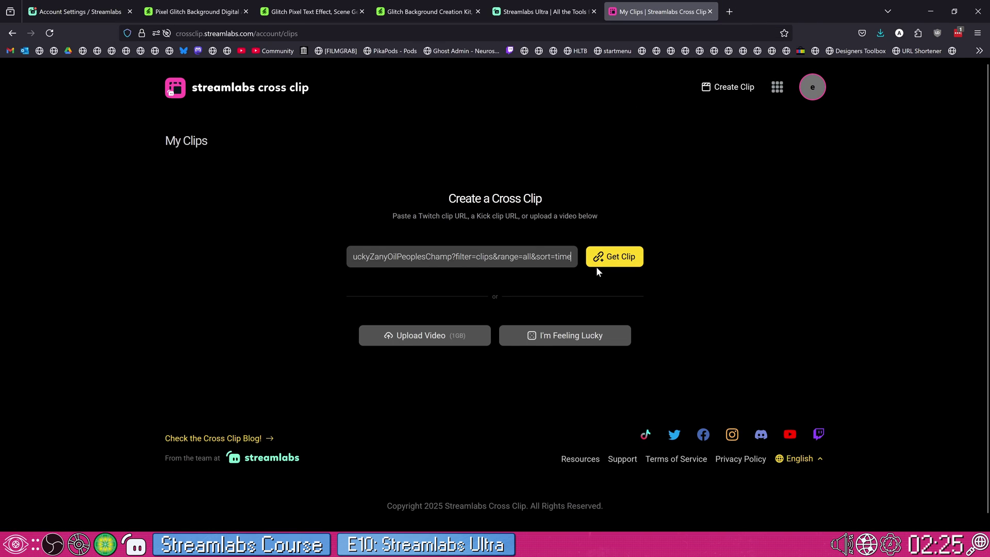
pyautogui.click(596, 266)
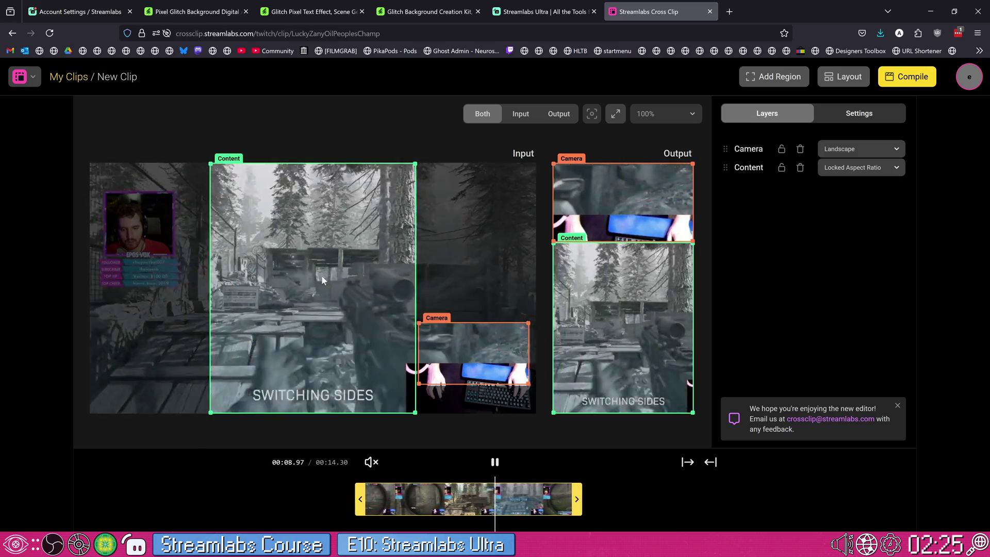
# - Fit the Camera region over the streamer's webcam and shrink the camera in the vertical output
pyautogui.moveTo(488, 343); pyautogui.dragTo(179, 218)
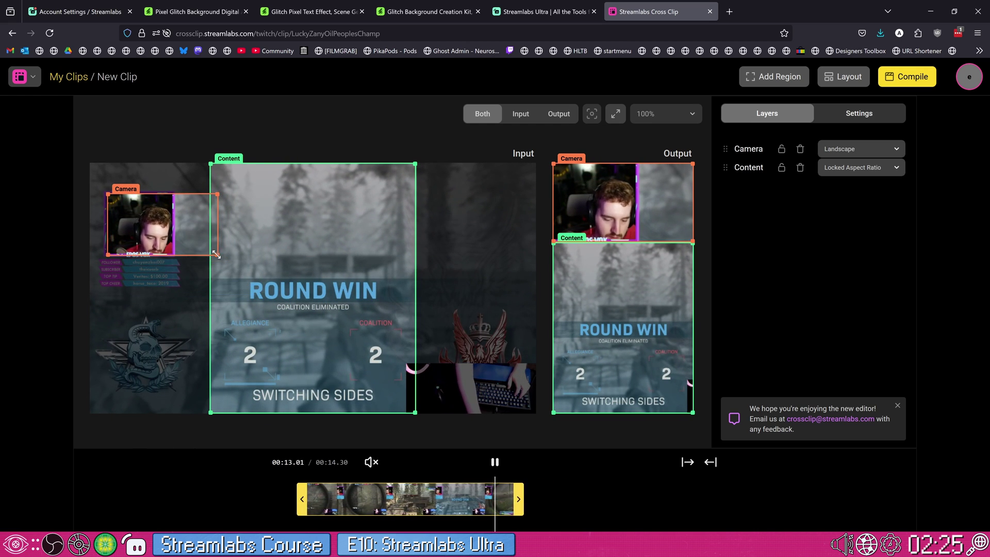
pyautogui.moveTo(216, 254); pyautogui.dragTo(145, 240)
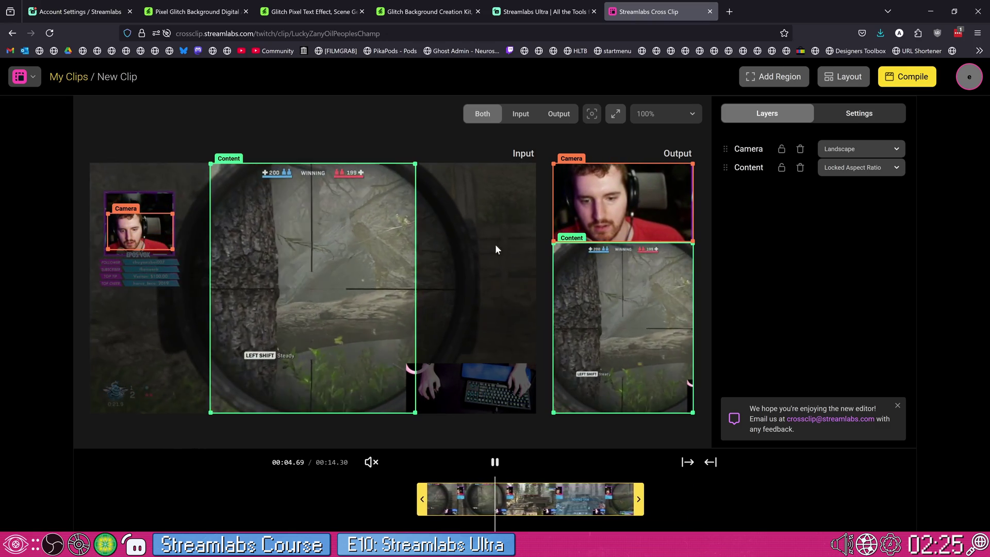
pyautogui.moveTo(692, 241); pyautogui.dragTo(646, 207)
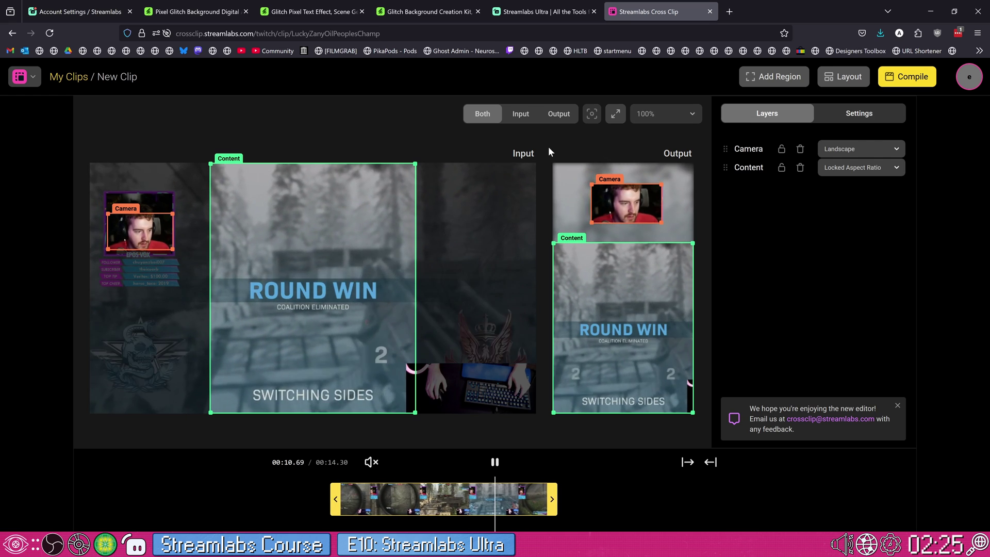
# - Preview Input, Output and Both views, then trim the clip's end to 14.14 s
pyautogui.click(521, 115)
pyautogui.click(553, 117)
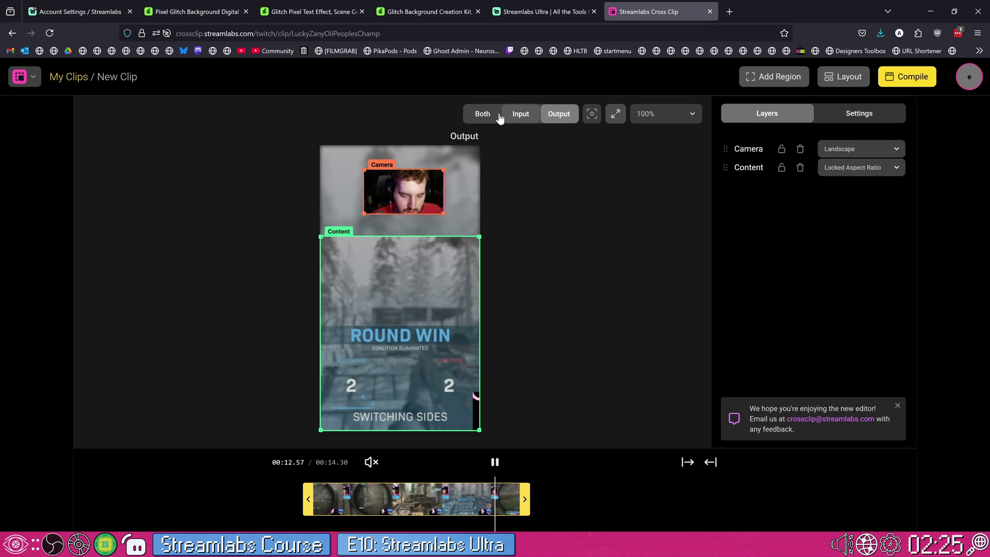
pyautogui.click(482, 116)
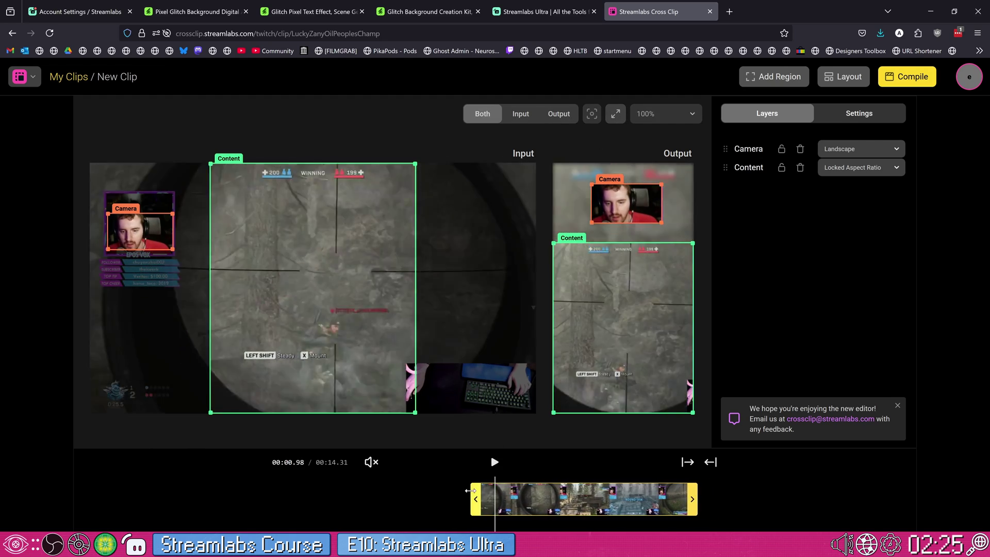
pyautogui.moveTo(687, 499)
pyautogui.mouseDown()
pyautogui.moveTo(658, 493)
pyautogui.moveTo(670, 496)
pyautogui.mouseUp()
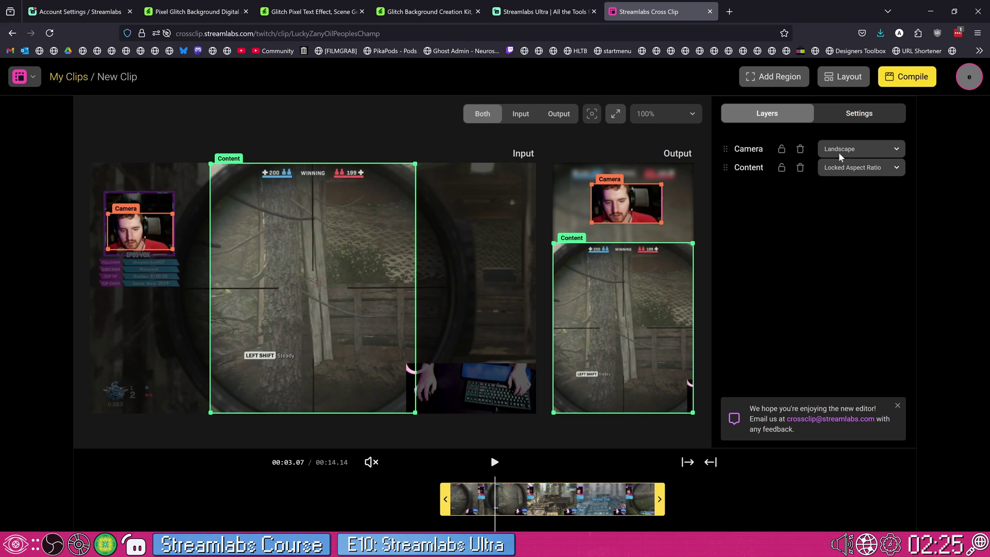
pyautogui.press('space')
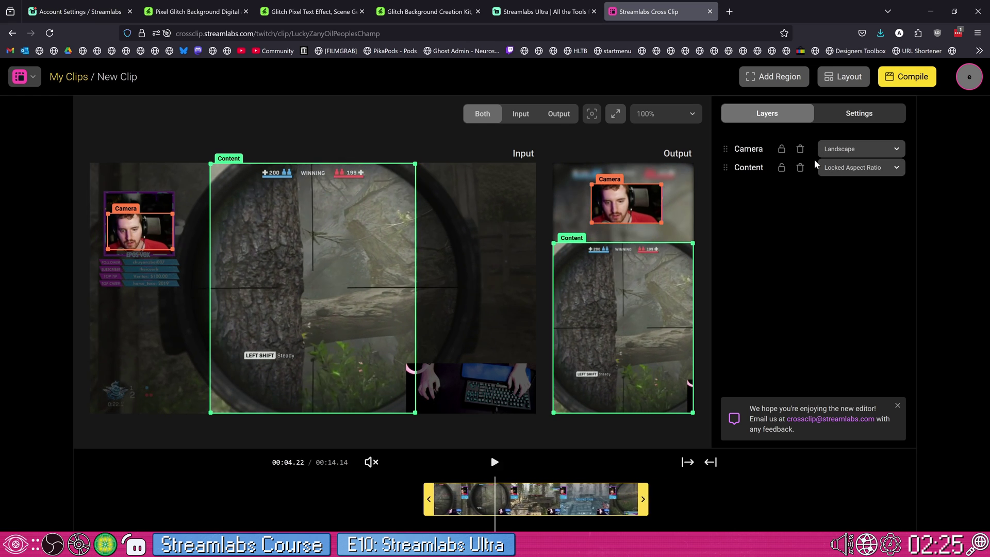
# - Set the Camera region's shape to Square
pyautogui.click(838, 149)
pyautogui.click(838, 148)
pyautogui.press('space')
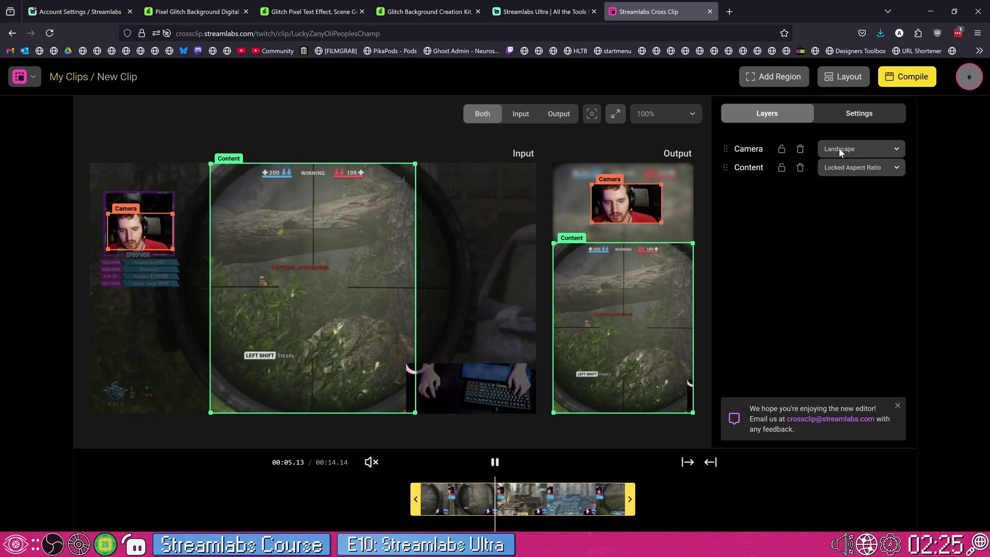
pyautogui.click(840, 148)
pyautogui.press('space')
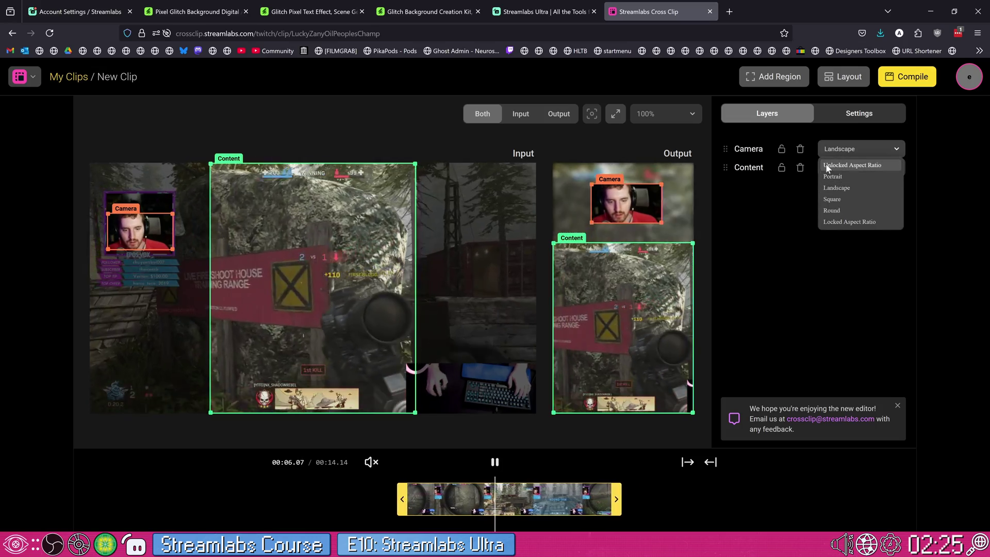
pyautogui.click(832, 200)
pyautogui.press('space')
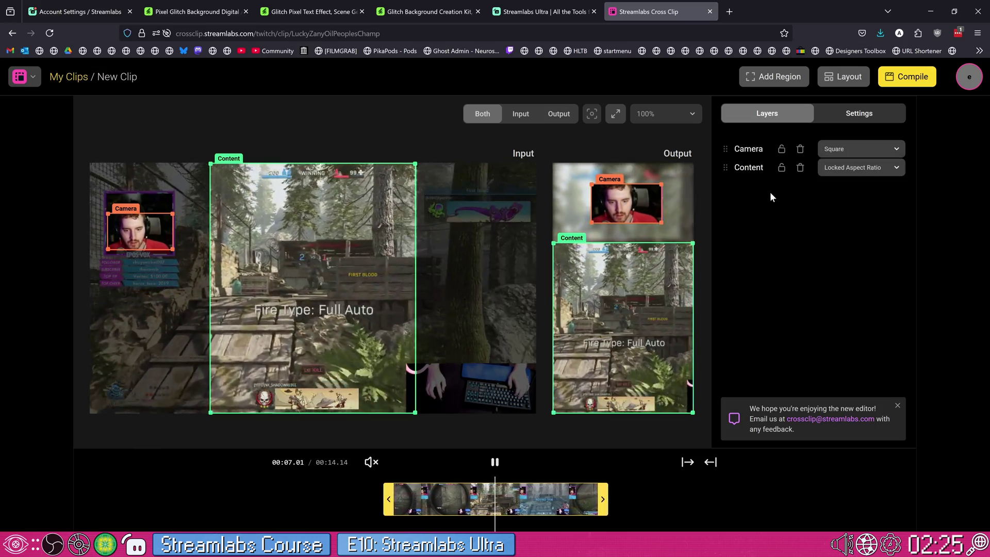
# - Try Portrait for the Content region, then restore Locked Aspect Ratio
pyautogui.click(841, 168)
pyautogui.press('space')
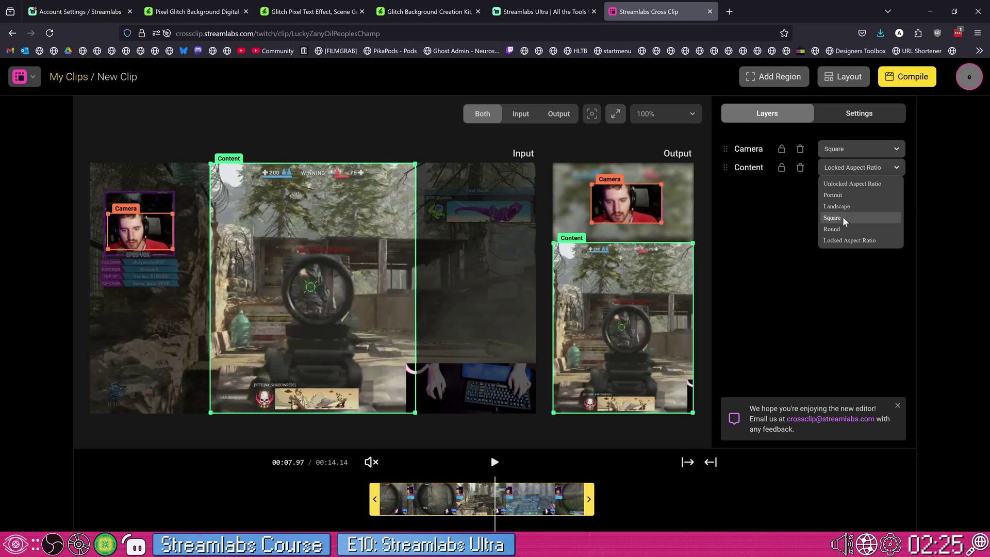
pyautogui.click(845, 194)
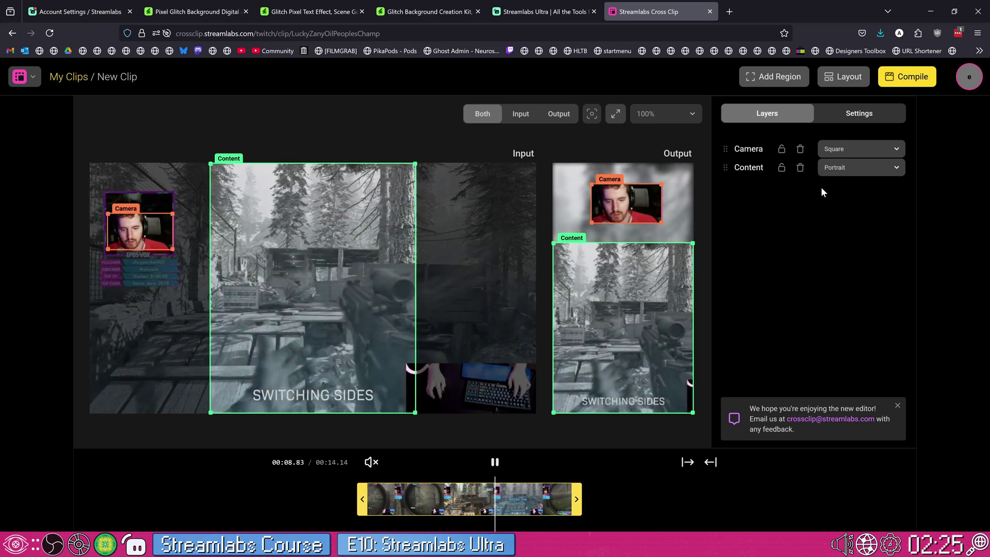
pyautogui.click(828, 168)
pyautogui.click(840, 237)
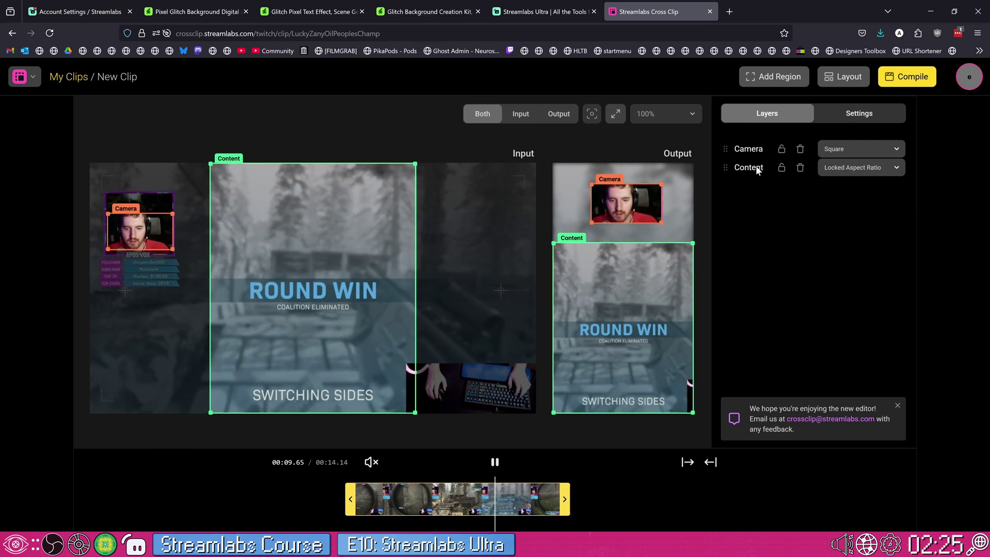
# - Enlarge the square camera in the vertical output and nudge the input Camera box onto the webcam
pyautogui.click(642, 193)
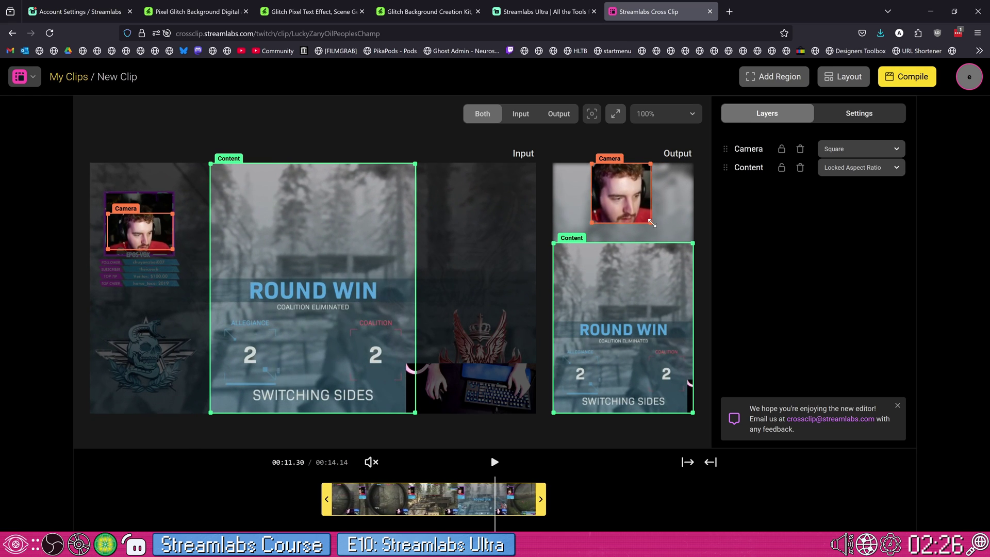
pyautogui.moveTo(650, 223); pyautogui.dragTo(669, 241)
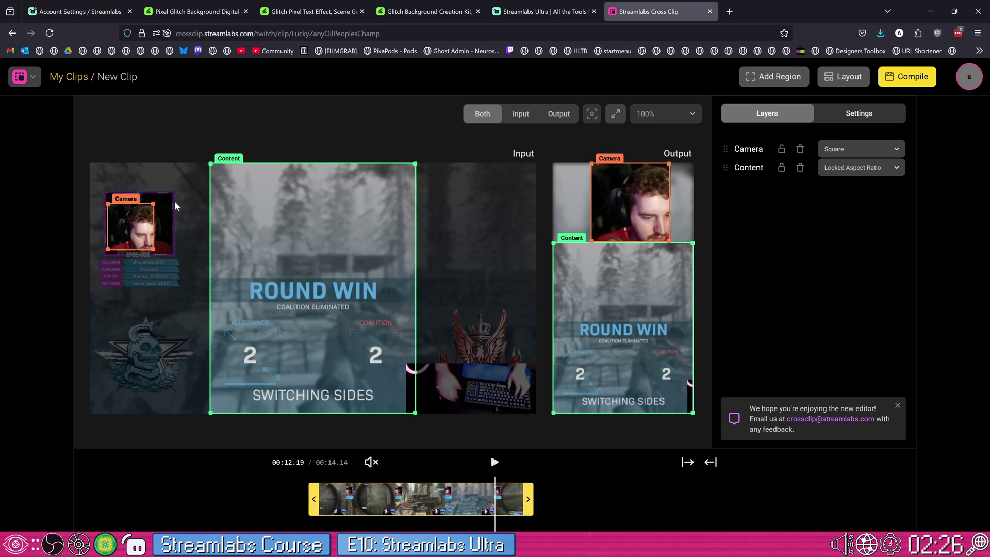
pyautogui.moveTo(147, 206); pyautogui.dragTo(151, 210)
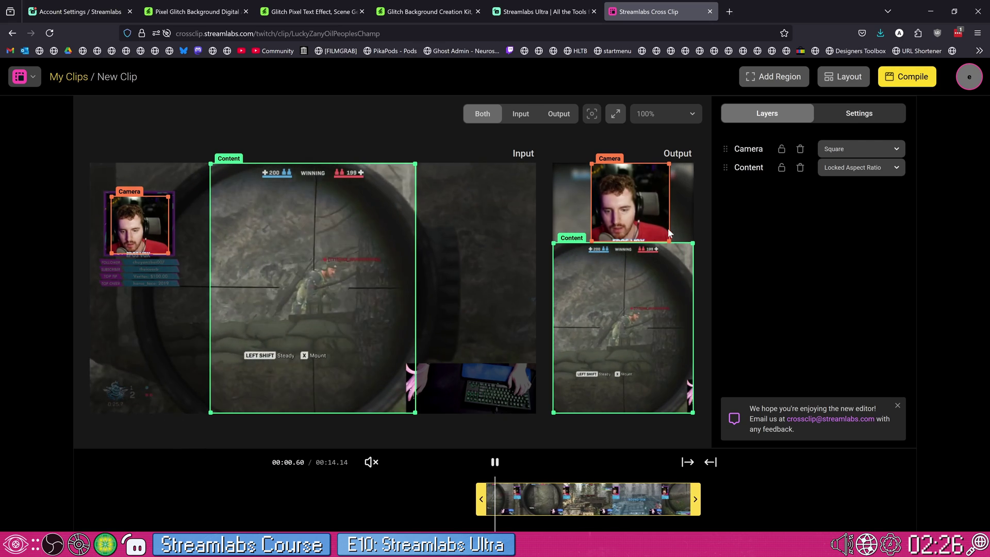
# - In output Settings, keep the format at Portrait (TikTok, YouTube Shorts)
pyautogui.click(832, 115)
pyautogui.click(788, 188)
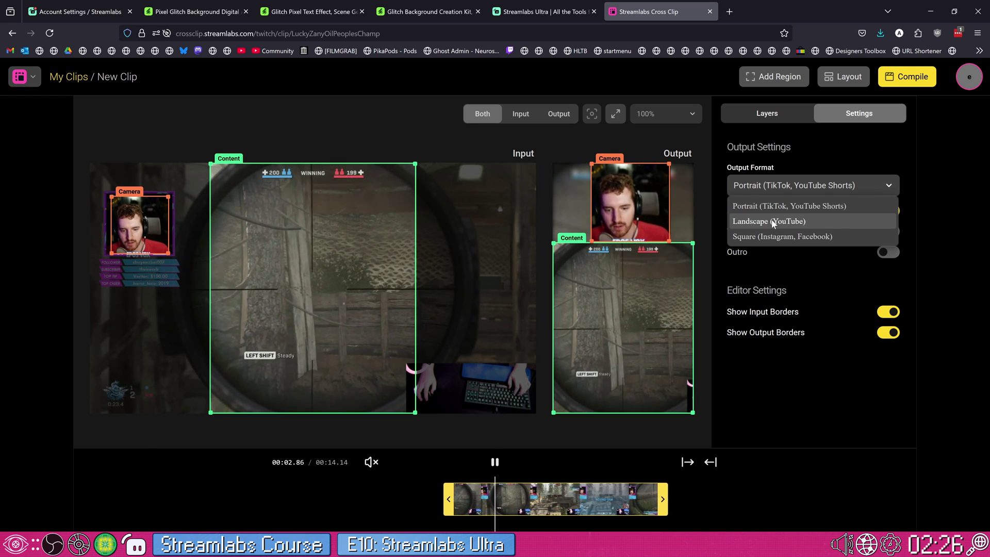
pyautogui.click(778, 207)
pyautogui.click(789, 186)
pyautogui.click(789, 185)
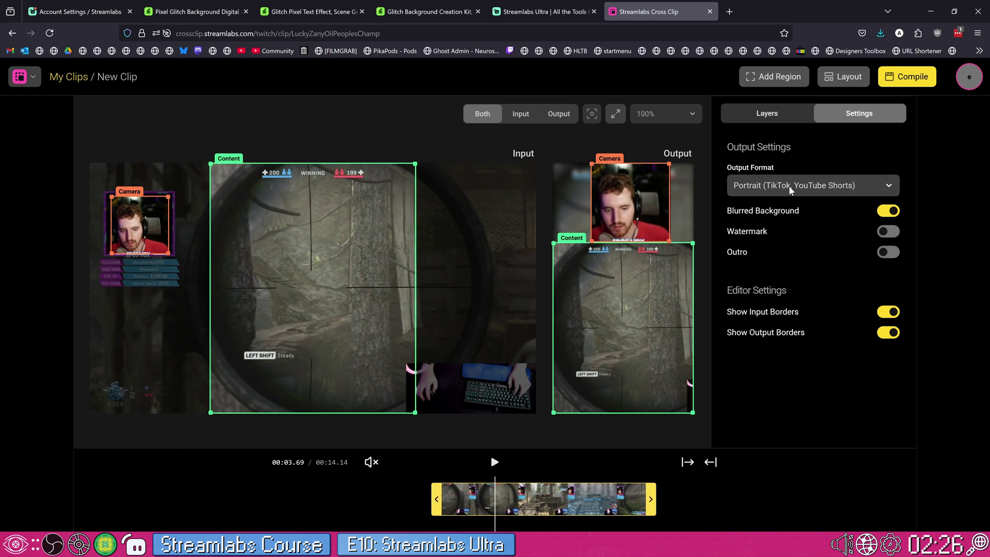
pyautogui.click(788, 185)
pyautogui.click(789, 186)
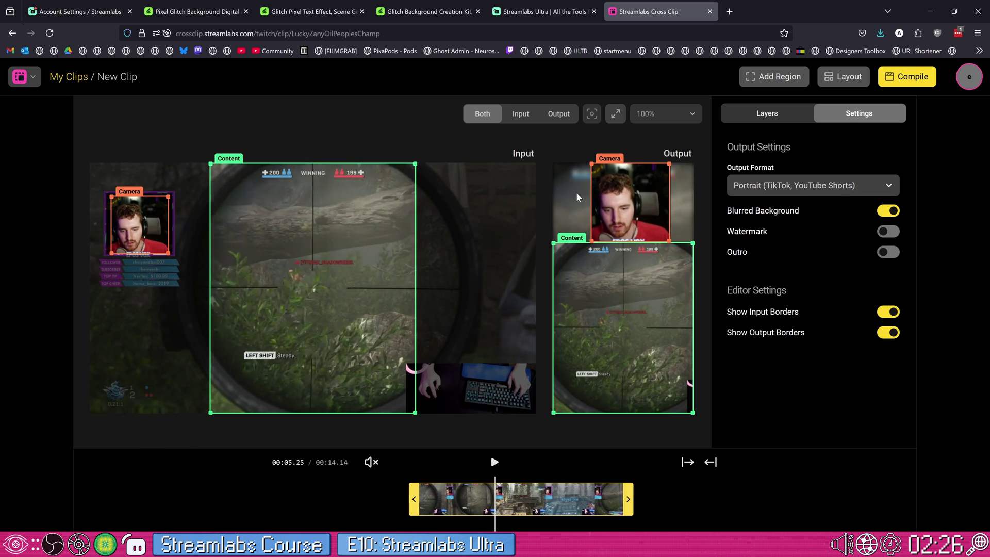
# - Keep Blurred Background on and switch Watermark and Outro off
pyautogui.click(887, 213)
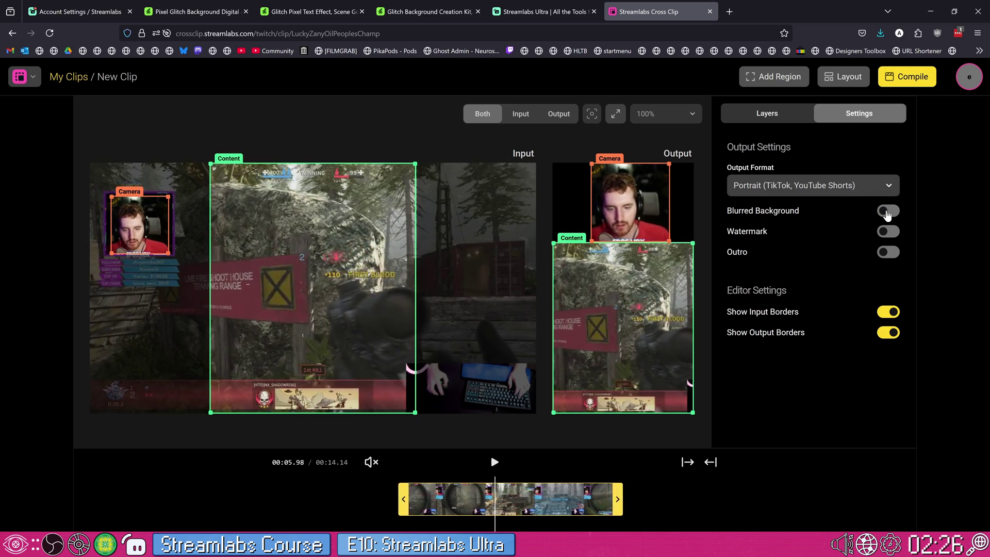
pyautogui.click(888, 212)
pyautogui.click(889, 232)
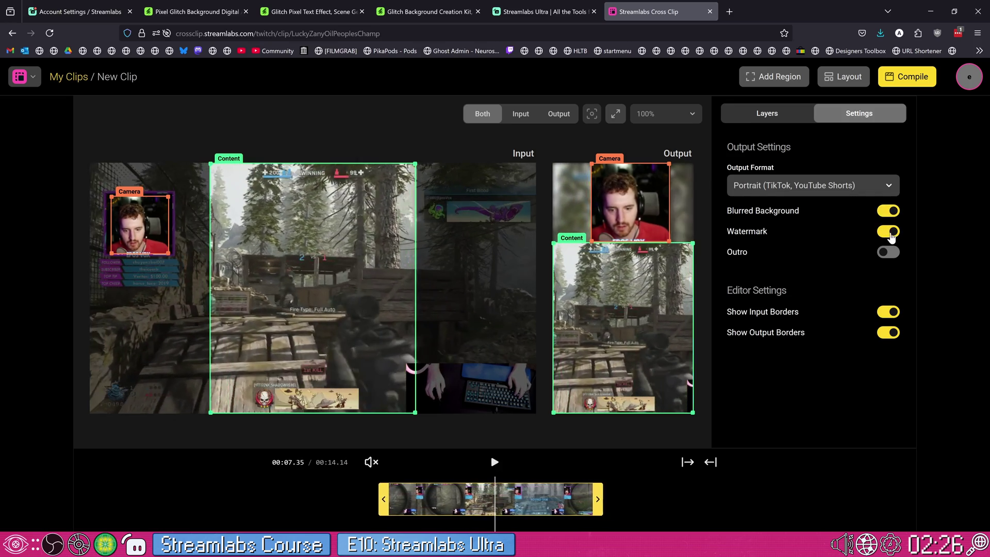
pyautogui.click(891, 233)
pyautogui.click(886, 255)
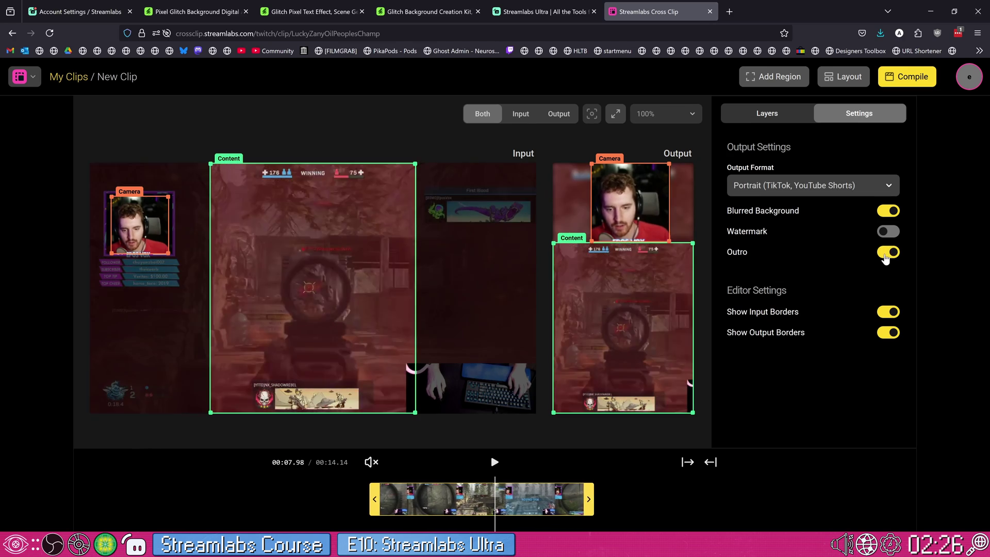
pyautogui.click(887, 253)
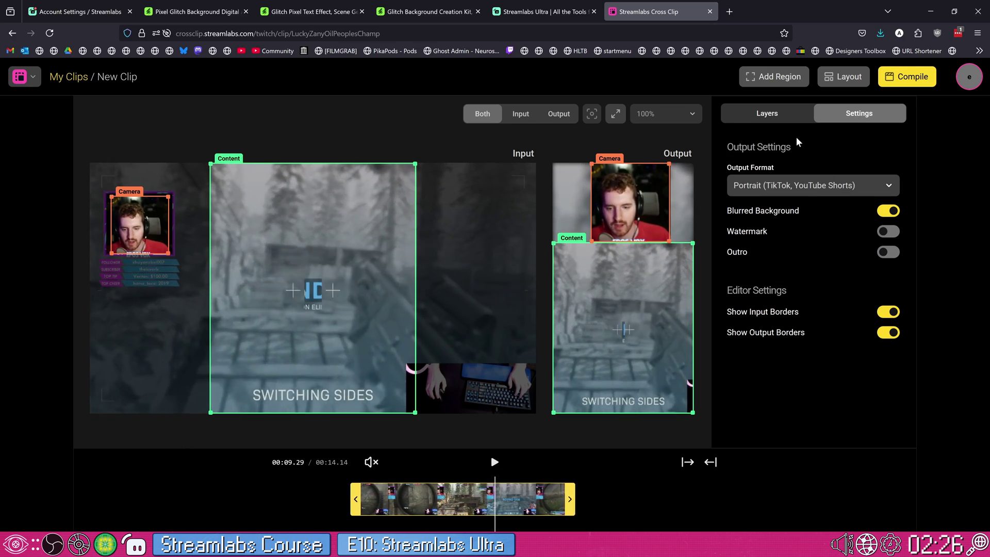
pyautogui.click(778, 113)
# - Compile the clip under the title 'test' and permanently dismiss the compiling notice
pyautogui.click(848, 80)
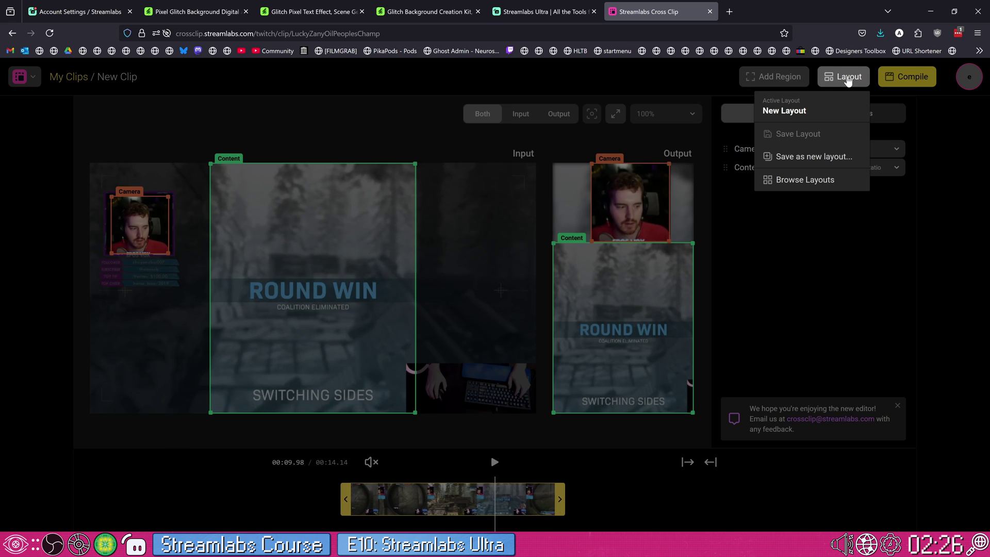
pyautogui.click(818, 84)
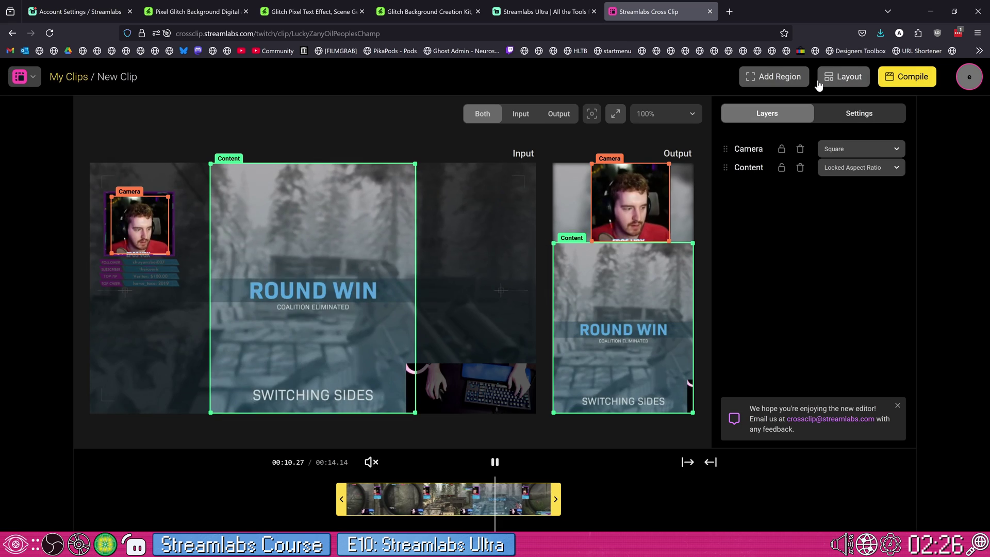
pyautogui.click(903, 79)
pyautogui.write('test')
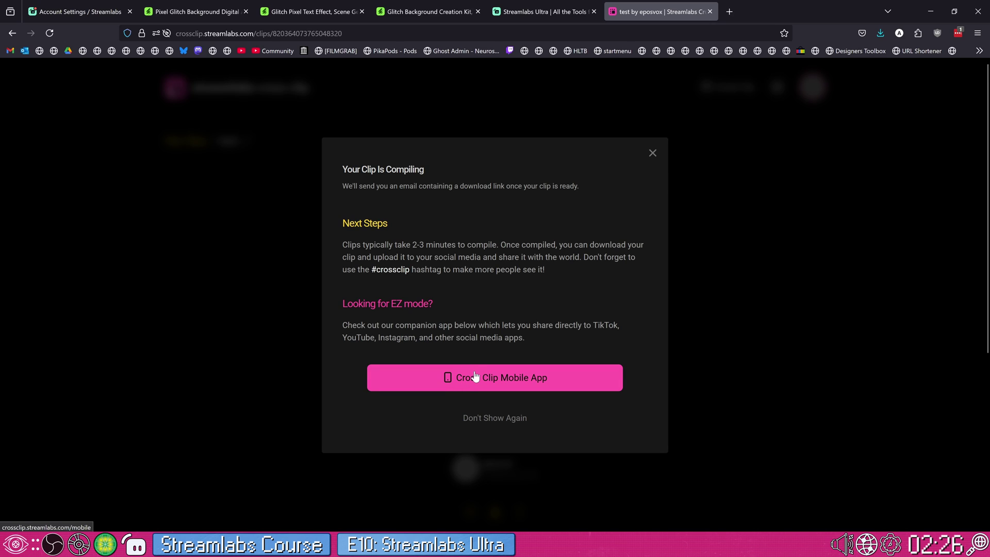
pyautogui.click(488, 418)
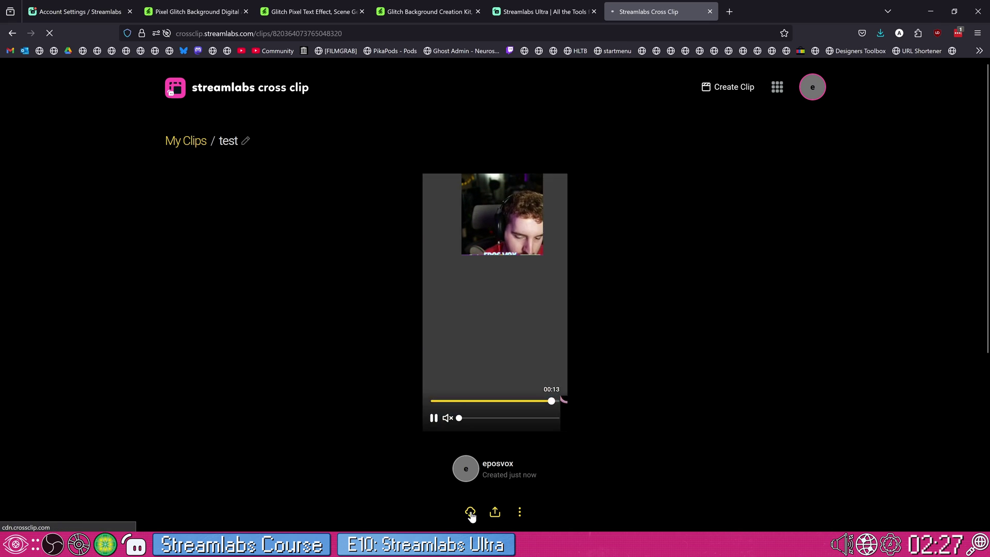
# - Download the 'test' clip, then open and cancel the Add to Montage dialog
pyautogui.click(495, 512)
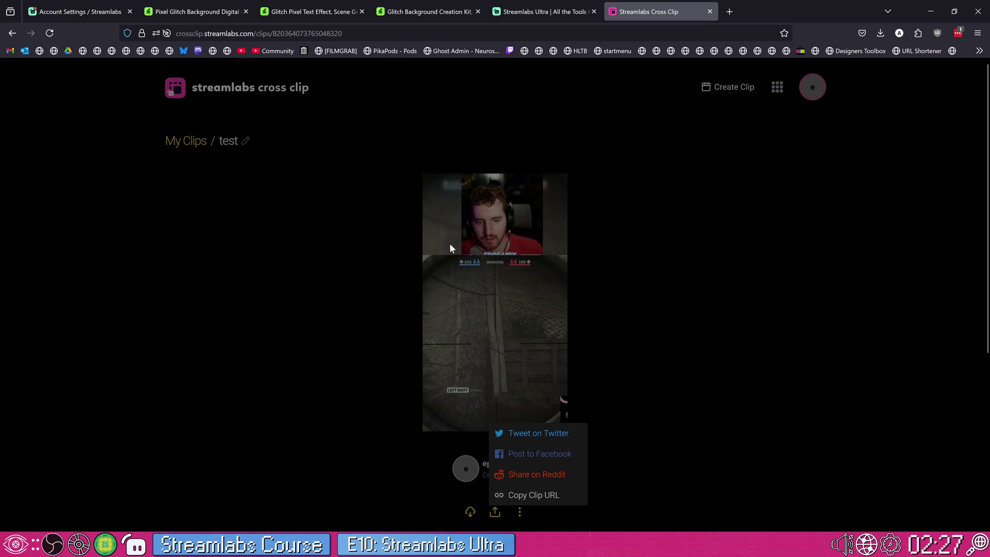
pyautogui.click(363, 99)
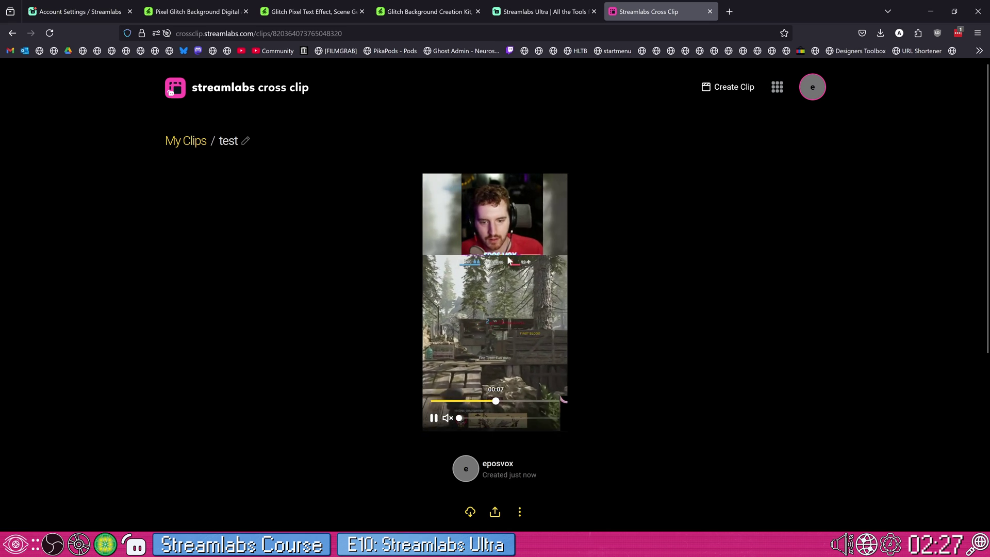
pyautogui.click(519, 512)
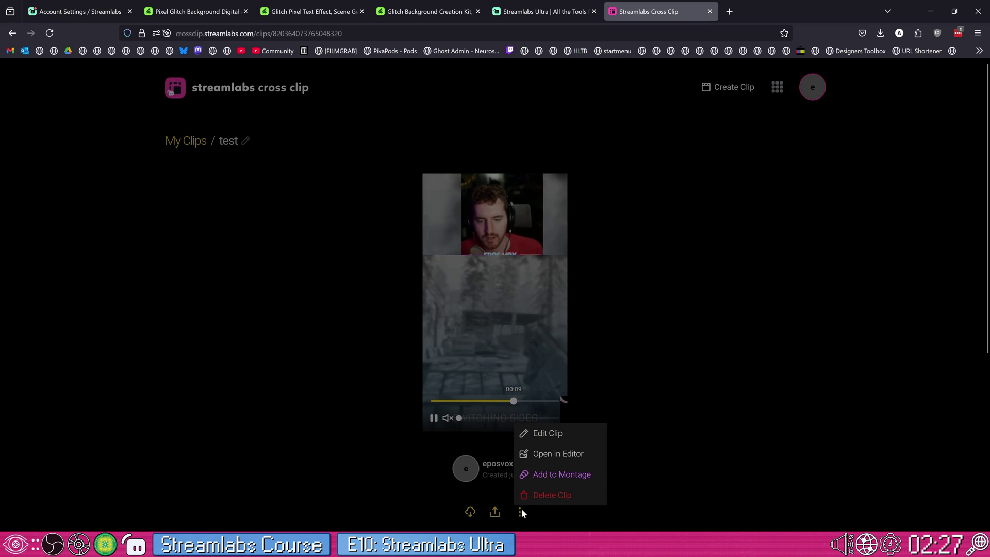
pyautogui.click(553, 474)
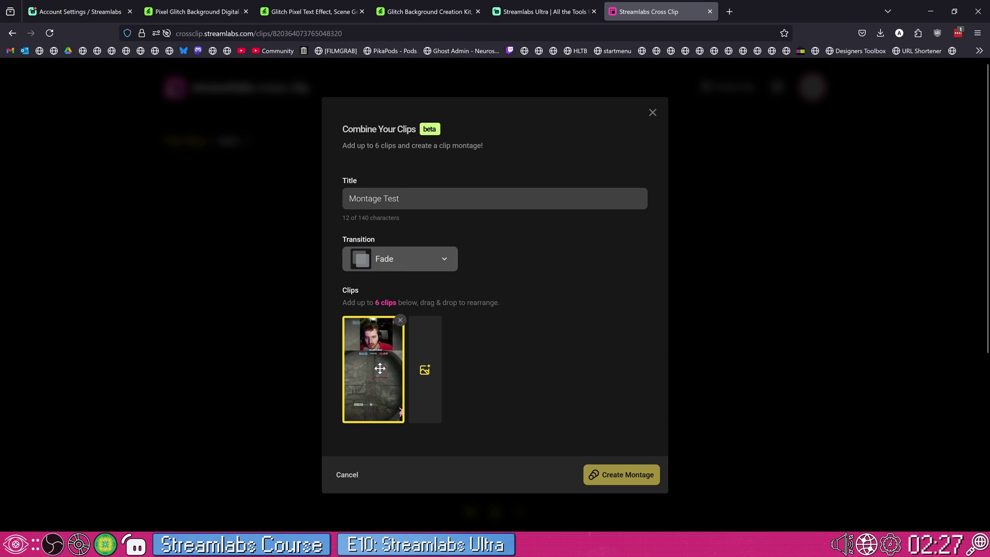
pyautogui.click(651, 112)
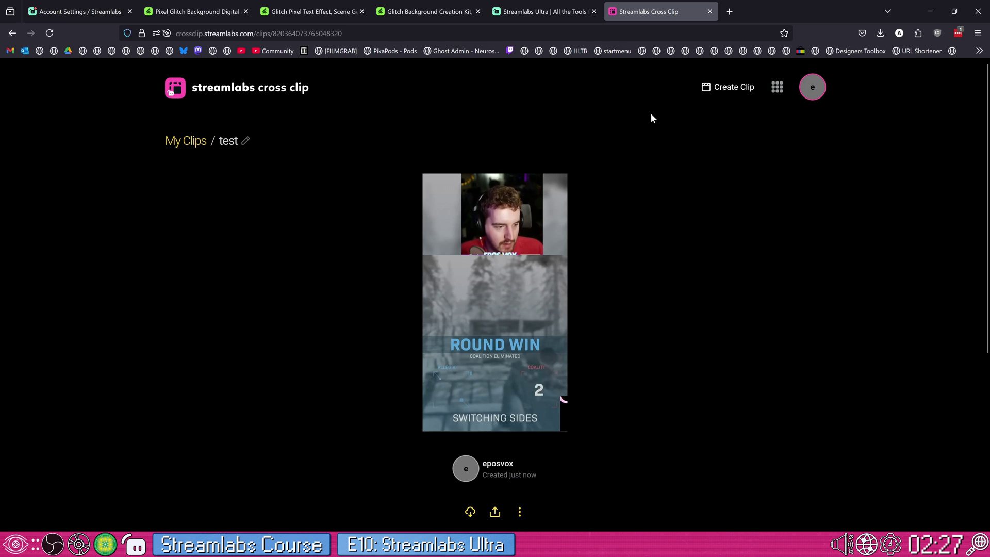
pyautogui.click(519, 512)
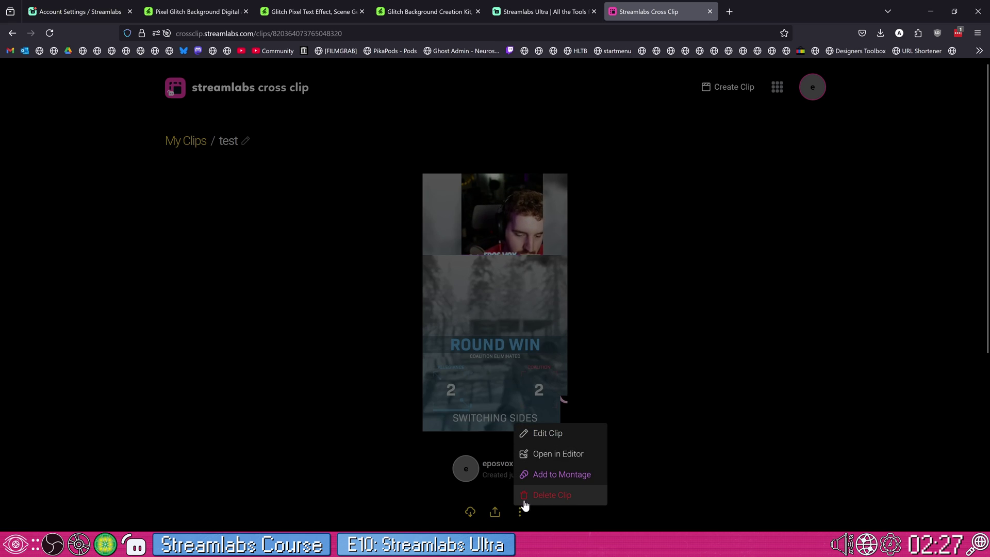
pyautogui.click(668, 265)
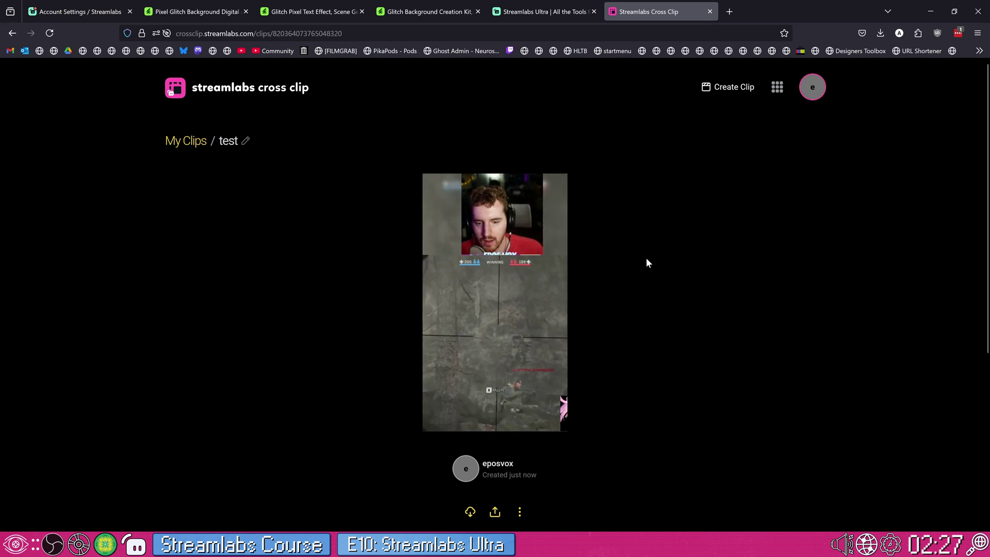
# - Close the Cross Clip tab and open the newest recording in Podcast Editor
pyautogui.middleClick(652, 16)
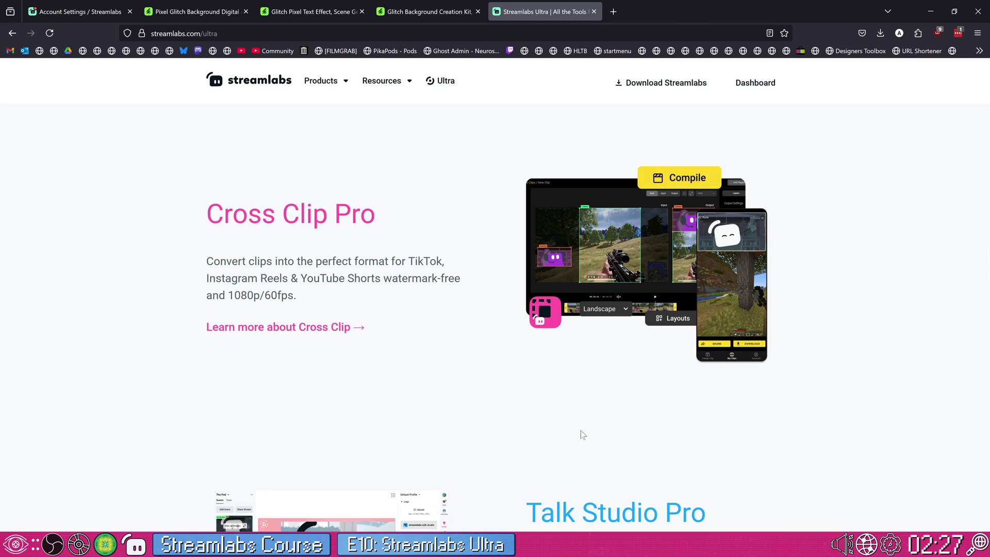
pyautogui.hotkey('alt', 'Tab')
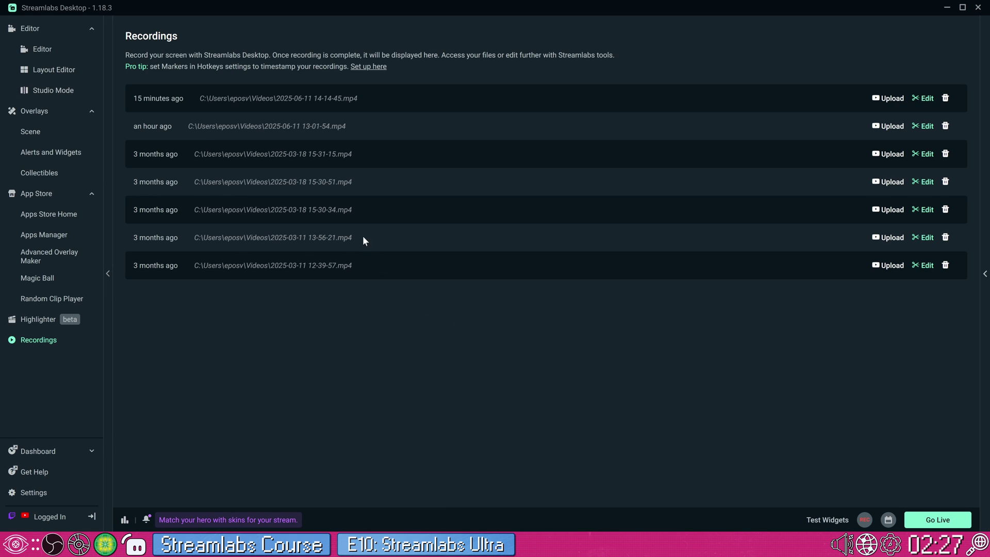
pyautogui.click(922, 99)
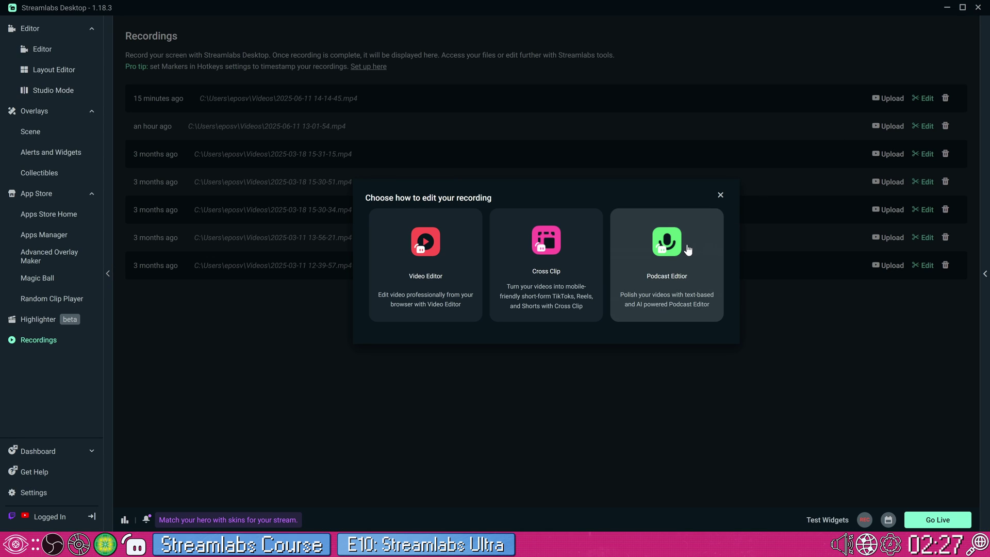
pyautogui.click(657, 276)
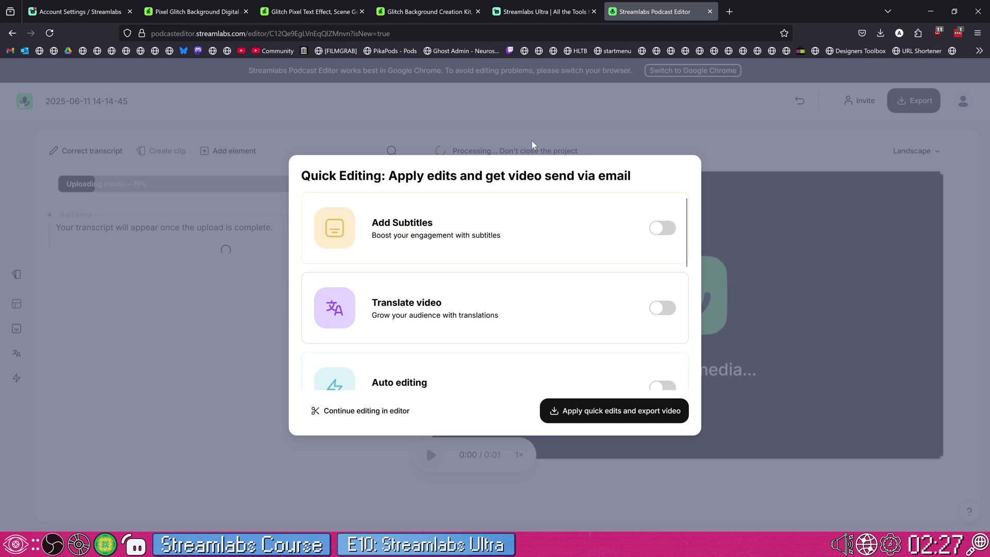
# - Turn on Add Subtitles and choose the dark-boxed subtitle style
pyautogui.click(663, 229)
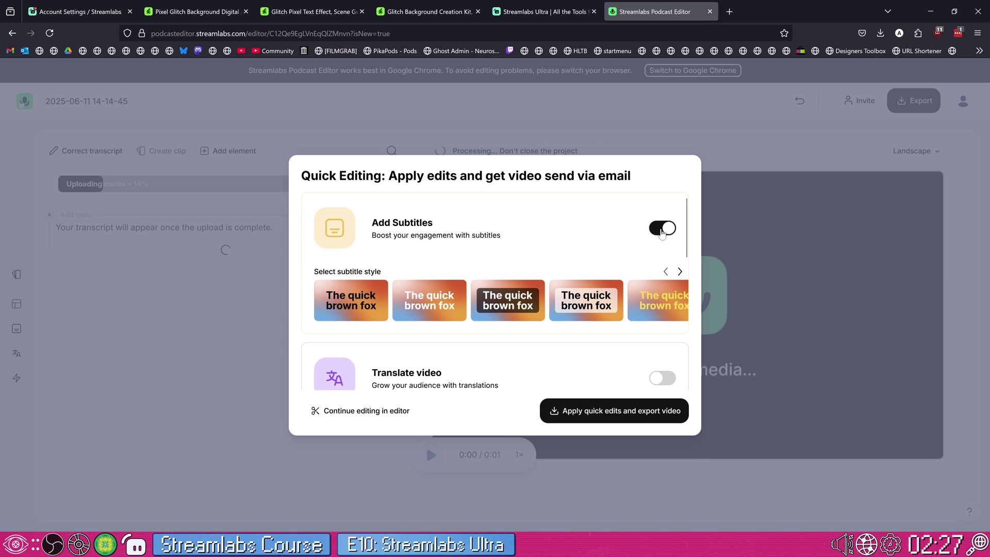
pyautogui.click(500, 308)
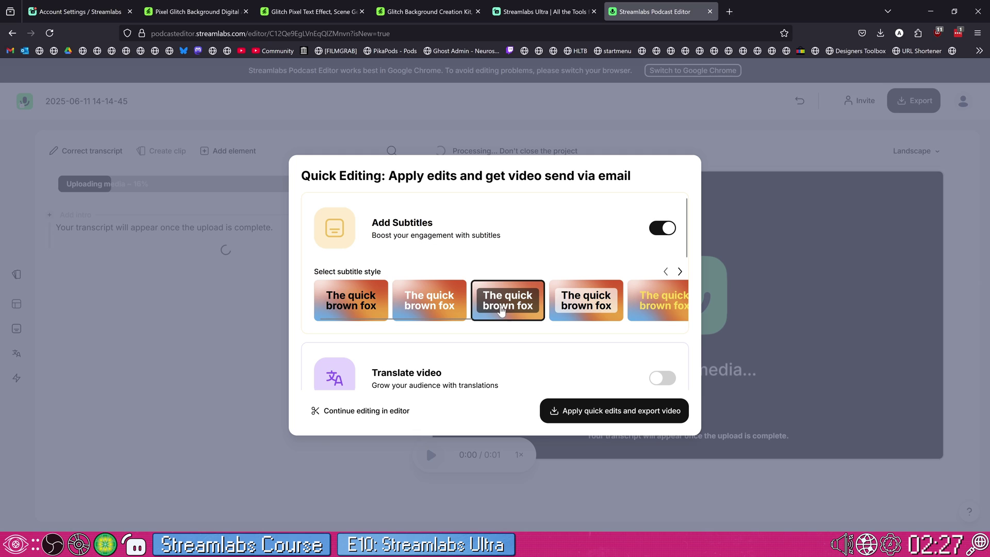
pyautogui.moveTo(454, 318); pyautogui.dragTo(517, 303)
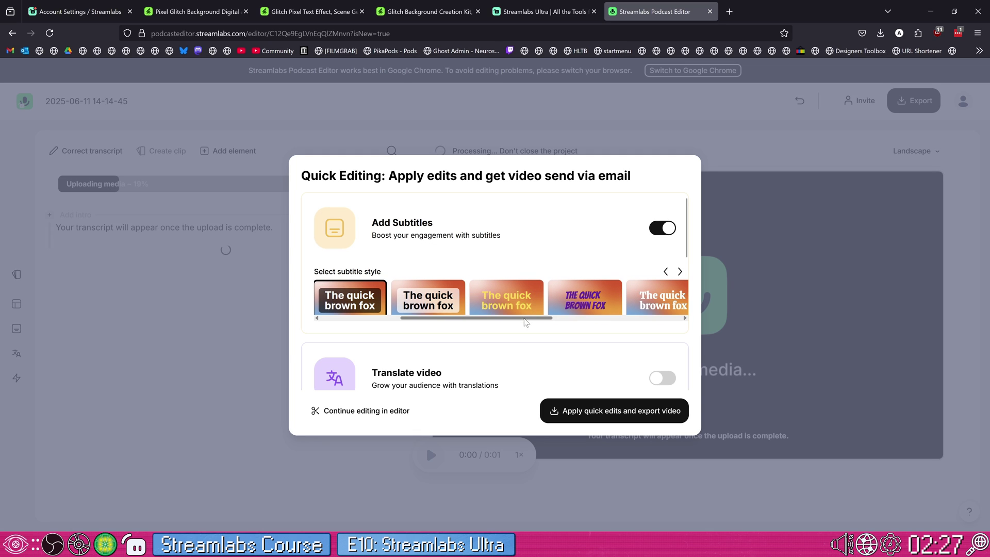
pyautogui.hscroll(3, 402, 308)
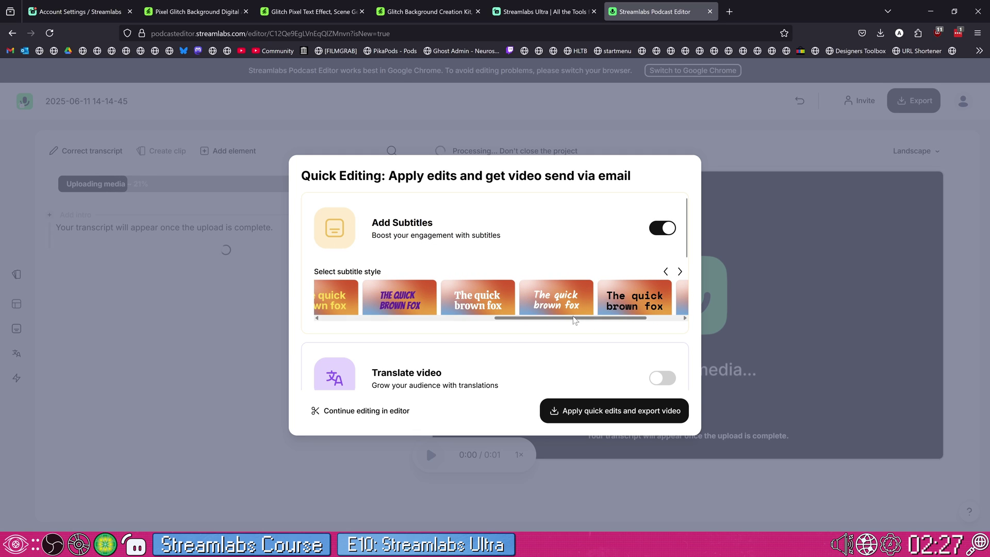
pyautogui.hscroll(-1, 660, 318)
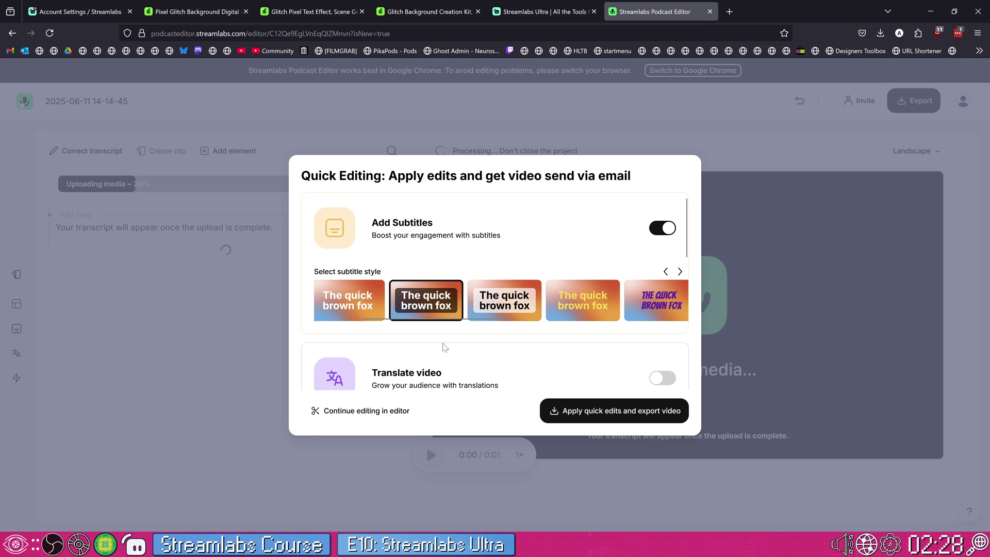
# - Scroll through the Quick Editing options and continue to Advanced editing
pyautogui.scroll(-2, 444, 347)
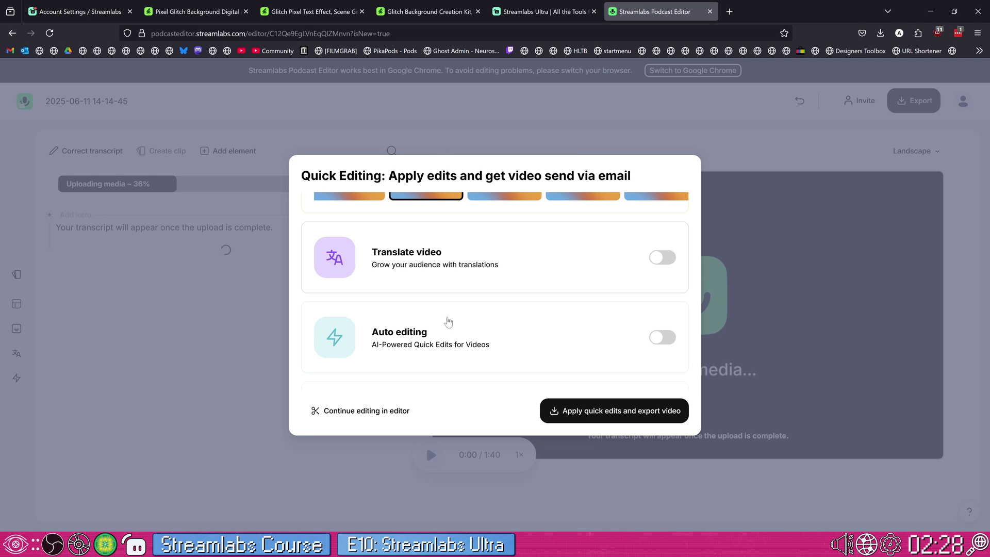
pyautogui.scroll(-2, 448, 322)
pyautogui.scroll(2, 448, 325)
pyautogui.scroll(-1, 447, 327)
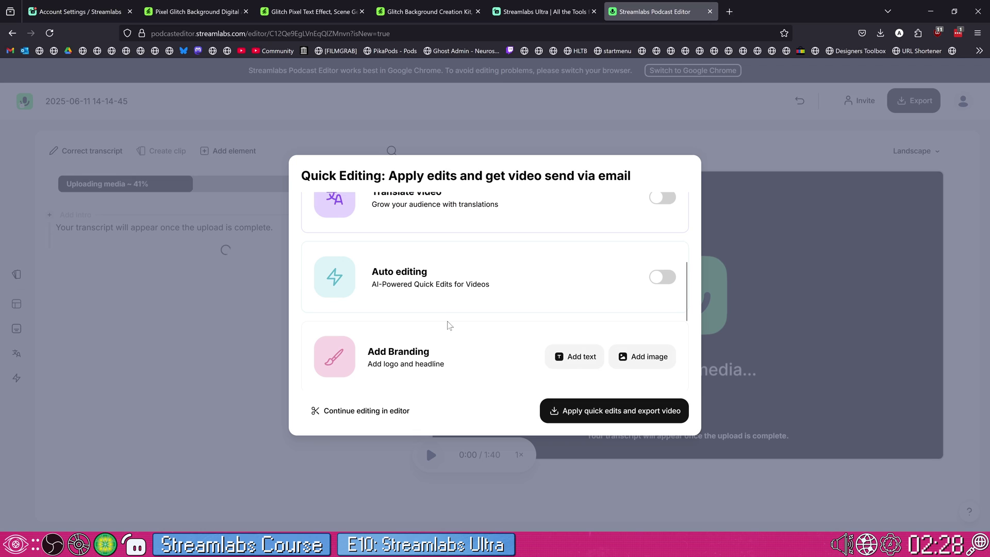
pyautogui.scroll(-2, 450, 324)
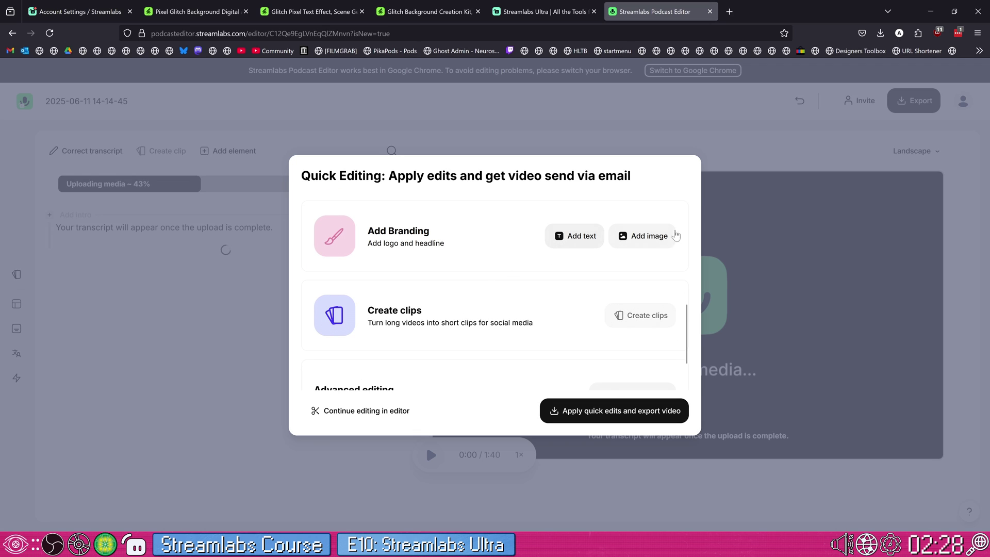
pyautogui.scroll(-1, 599, 281)
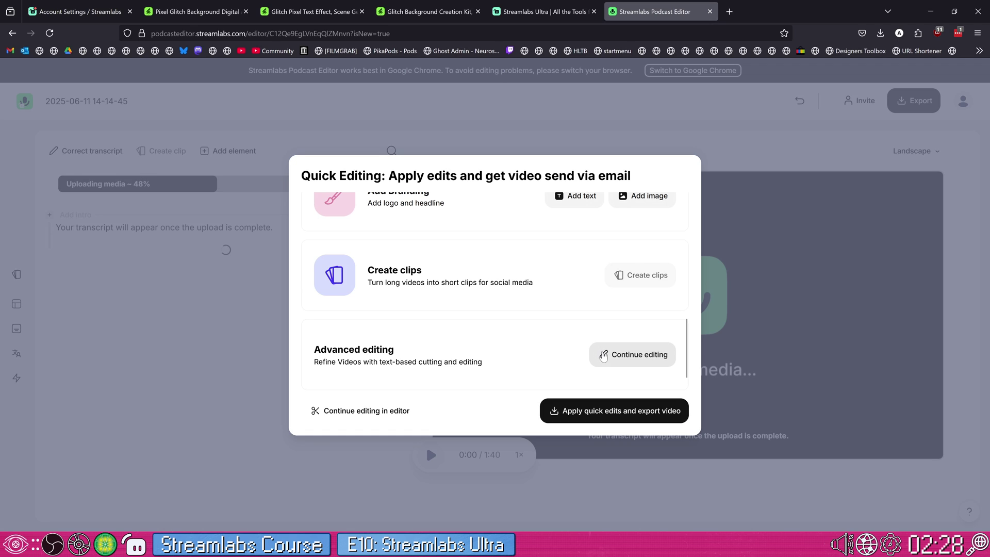
pyautogui.click(604, 356)
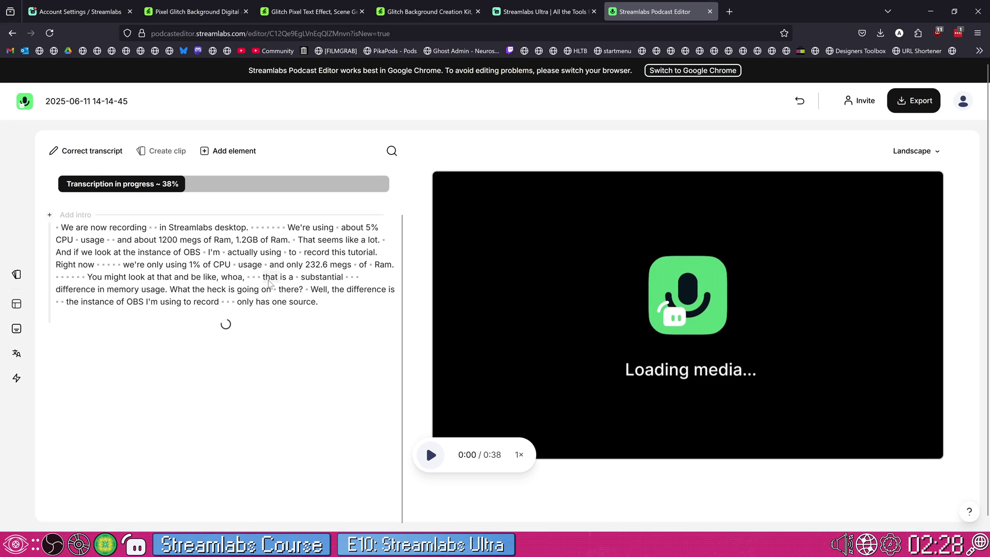
# - Select the '232.6 megs of Ram' phrase and part of the second paragraph, then clear the selection
pyautogui.moveTo(275, 266); pyautogui.dragTo(406, 276)
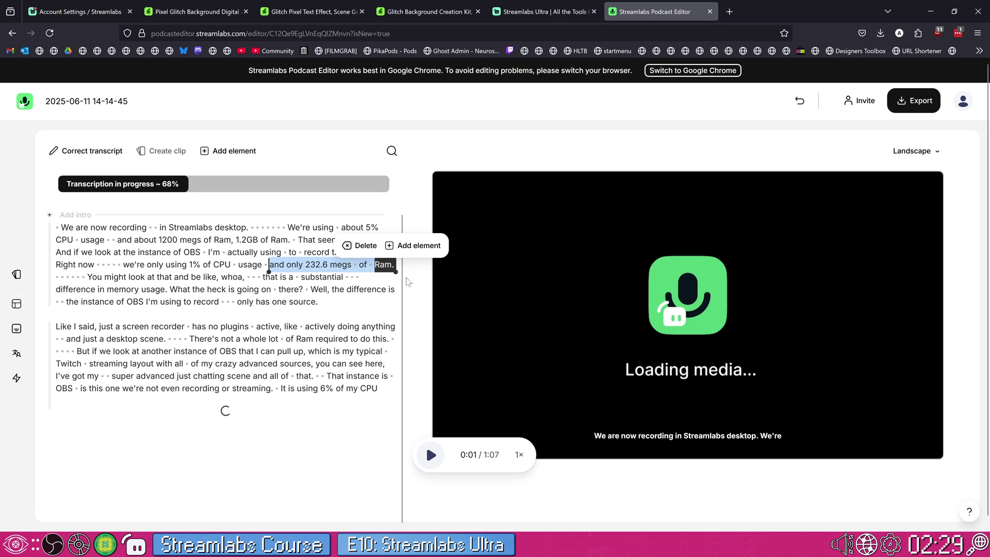
pyautogui.moveTo(270, 321); pyautogui.dragTo(269, 432)
pyautogui.click(271, 434)
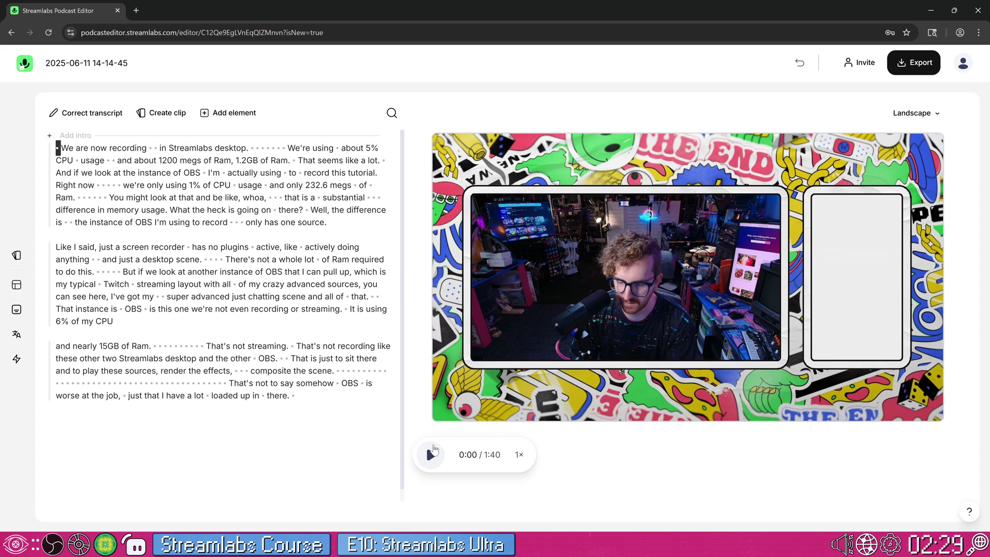
# - Select 'You might look at that and be like, whoa,' in the transcript and delete it
pyautogui.click(430, 456)
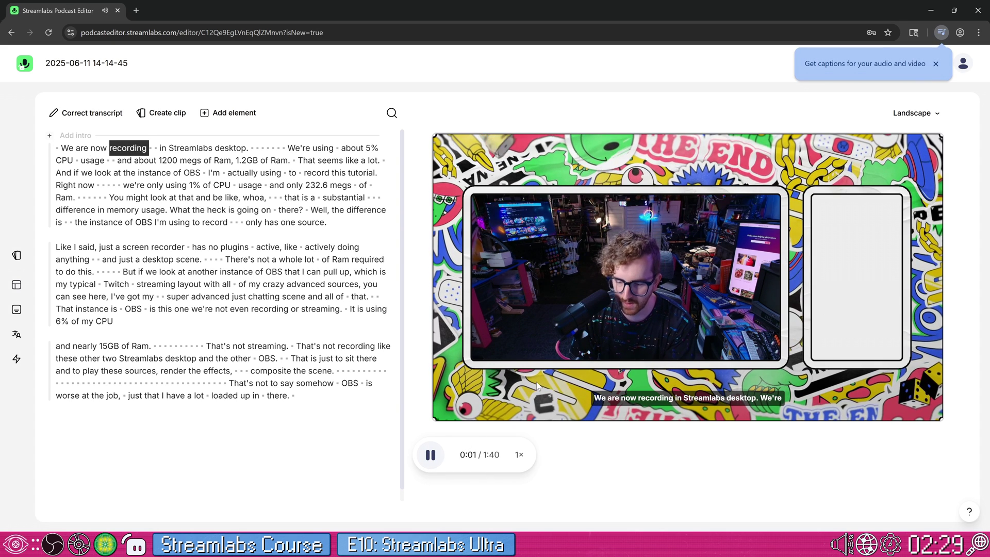
pyautogui.click(431, 454)
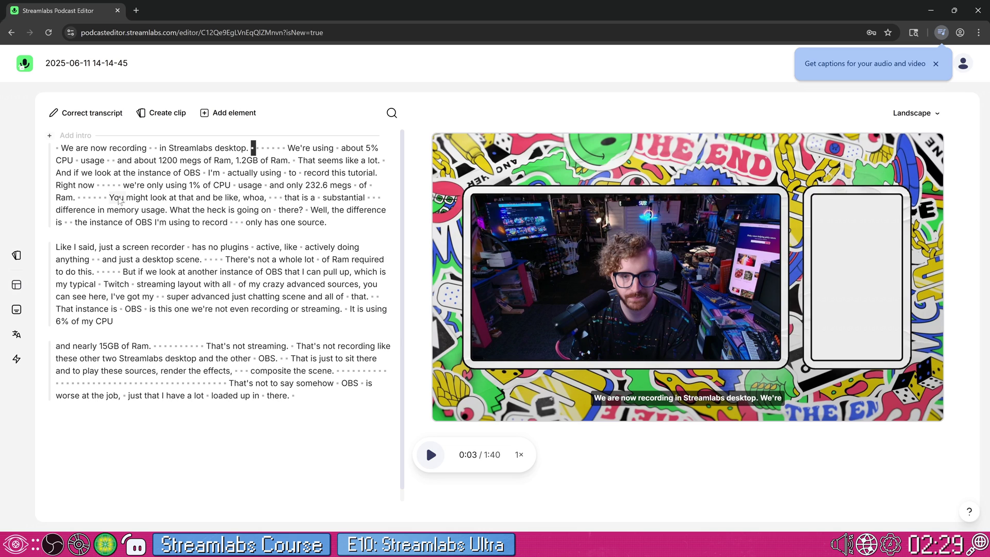
pyautogui.moveTo(120, 201); pyautogui.dragTo(268, 199)
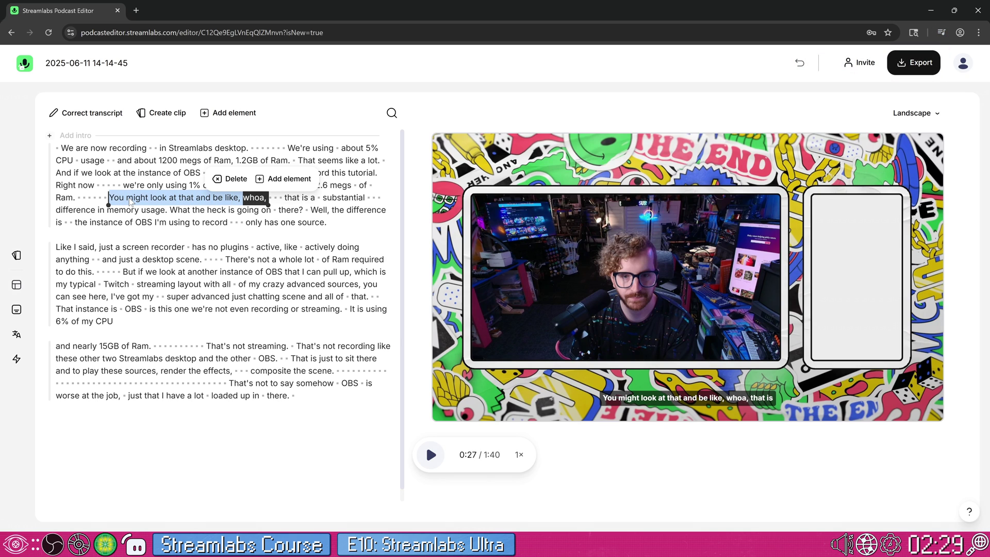
pyautogui.click(279, 179)
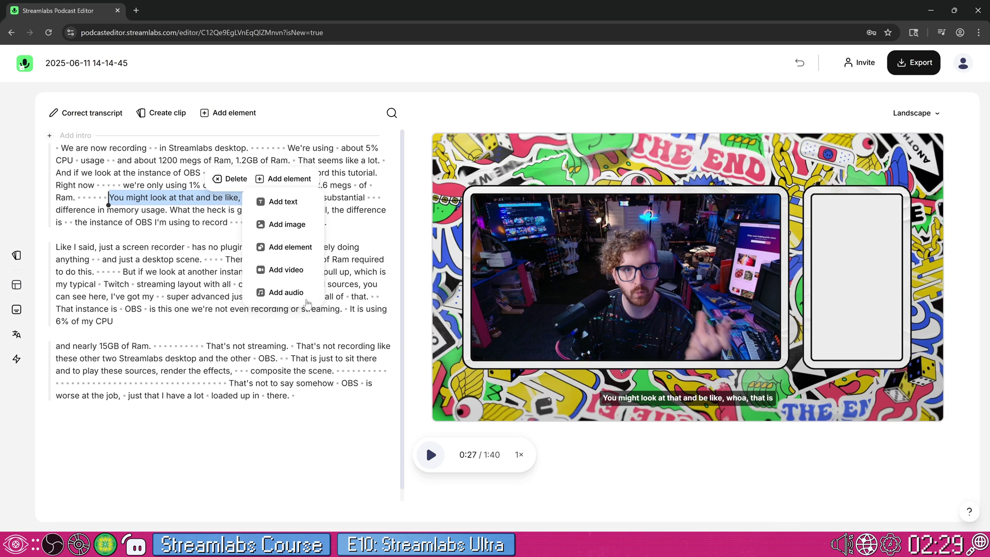
pyautogui.click(231, 179)
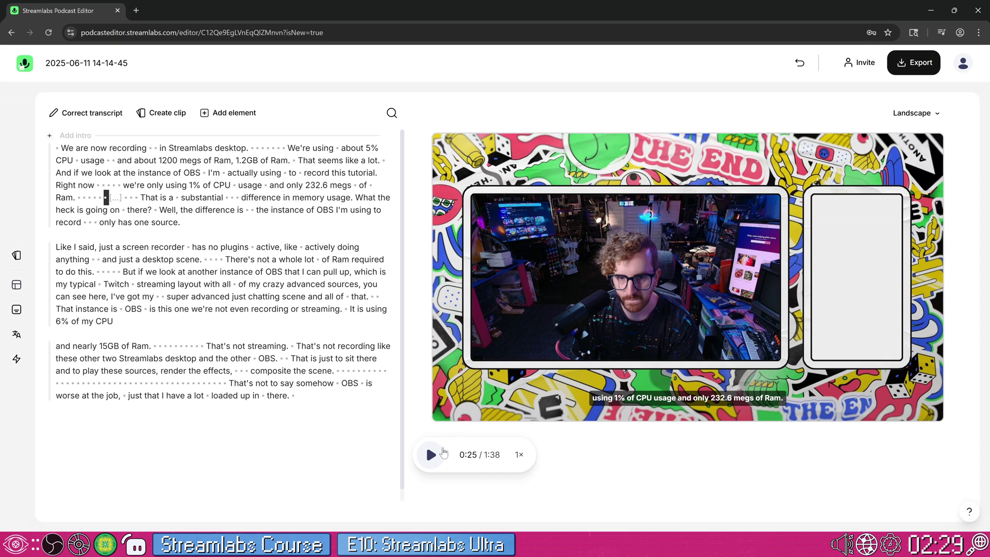
# - Replay the recording from just before the cut to check the edit
pyautogui.click(432, 454)
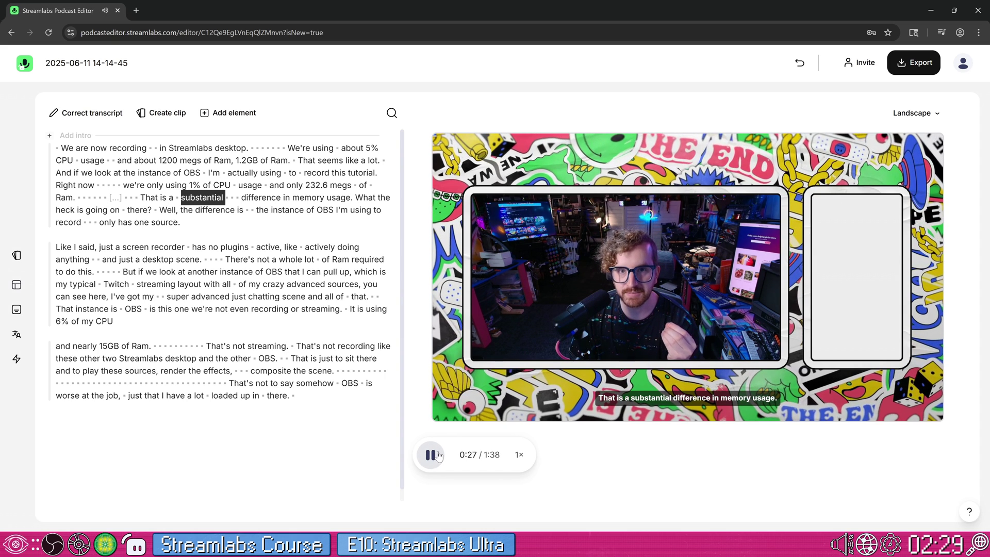
pyautogui.click(437, 455)
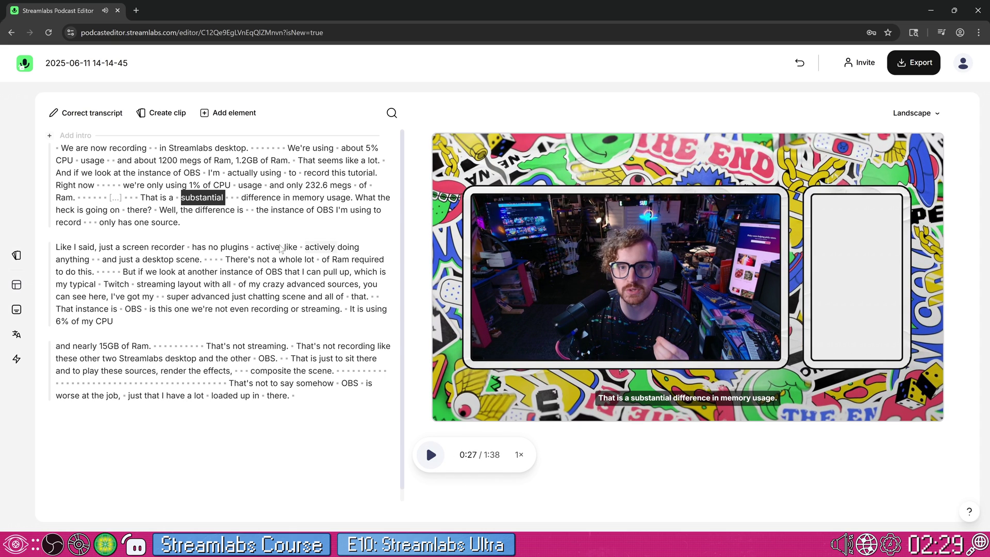
pyautogui.press('Left')
pyautogui.press('Left')
pyautogui.press('Left')
pyautogui.press('Left')
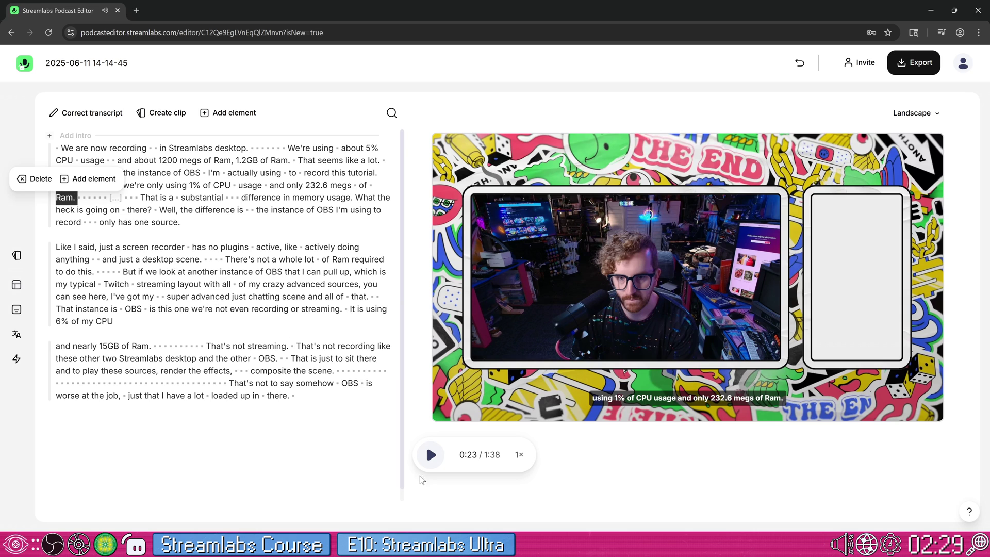
pyautogui.click(430, 455)
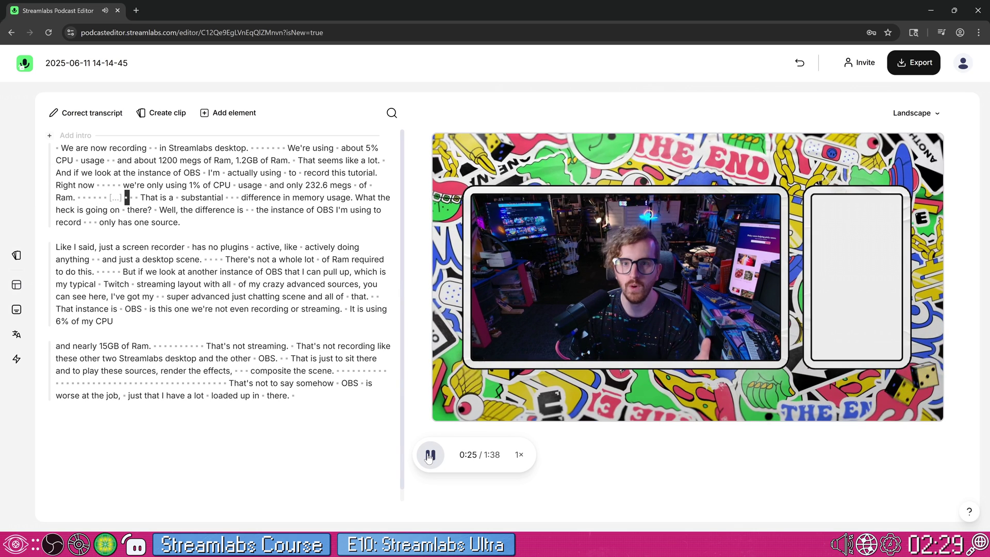
pyautogui.click(430, 455)
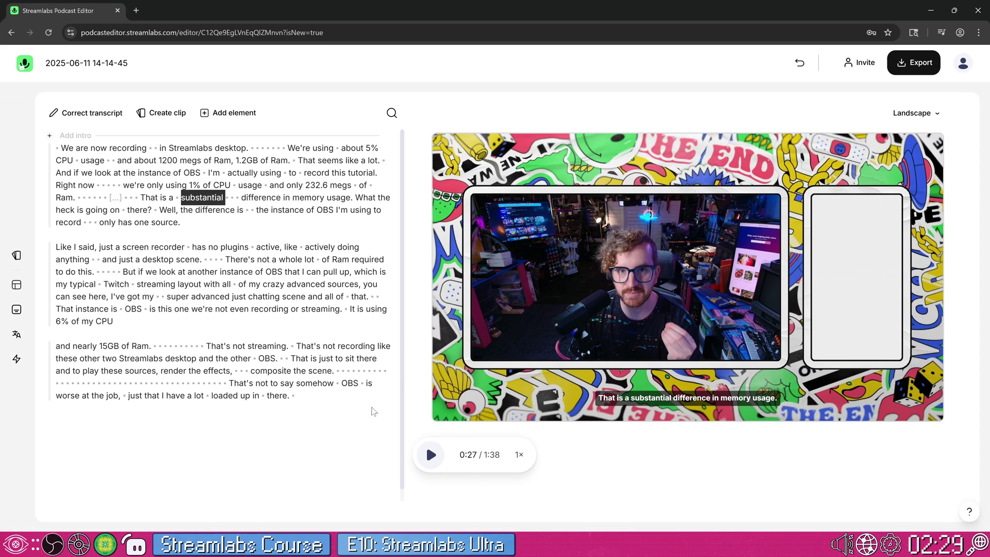
pyautogui.moveTo(20, 287)
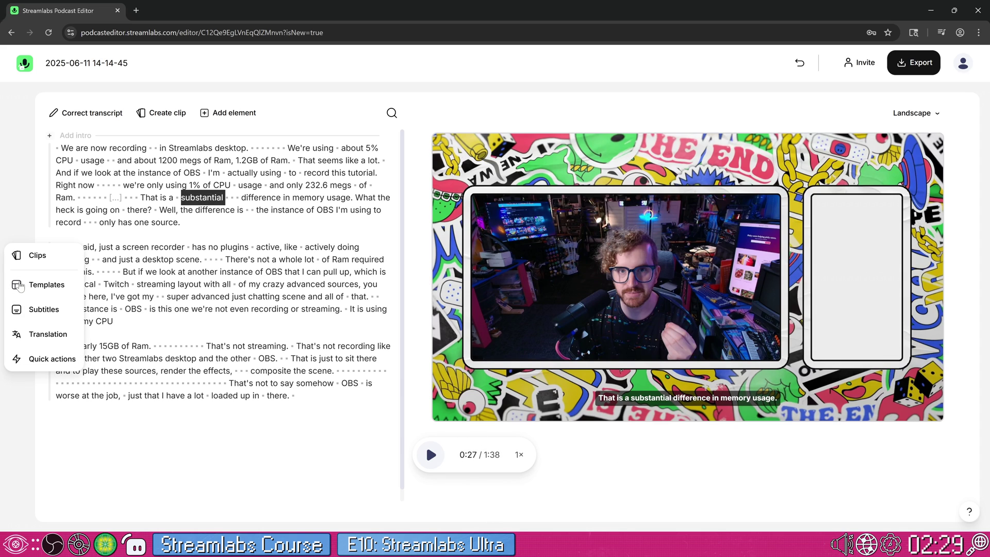
# - Browse the templates, quick actions and Landscape aspect-ratio options
pyautogui.click(45, 286)
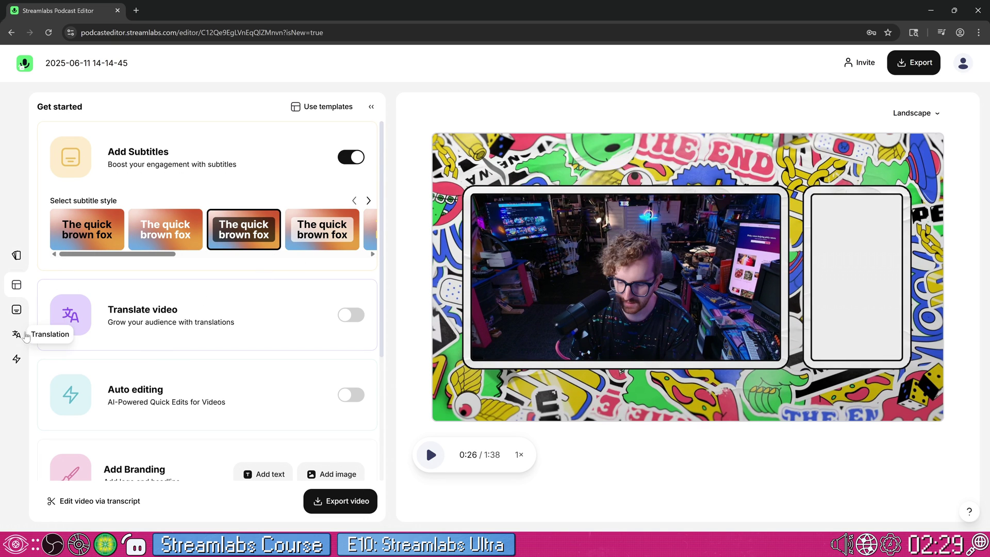
pyautogui.click(17, 359)
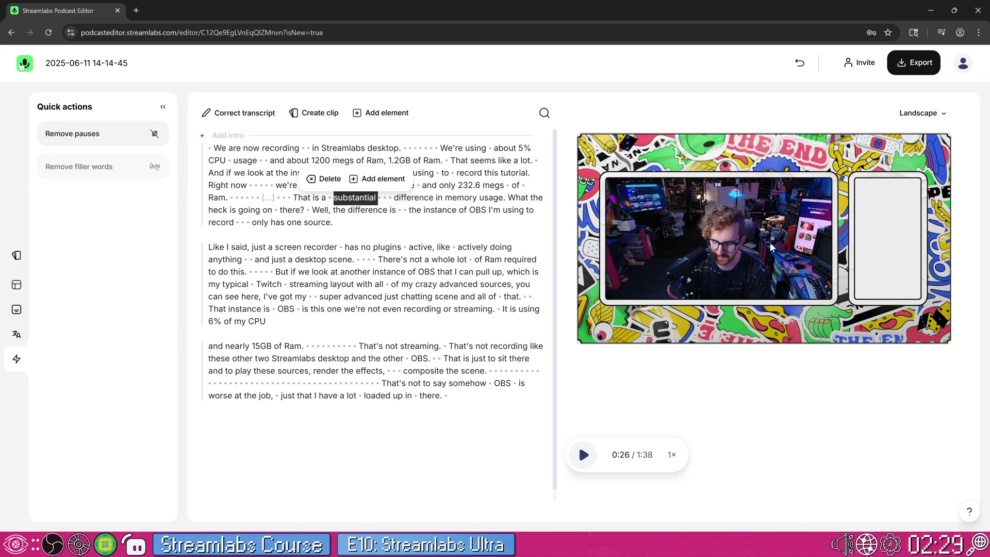
pyautogui.click(920, 113)
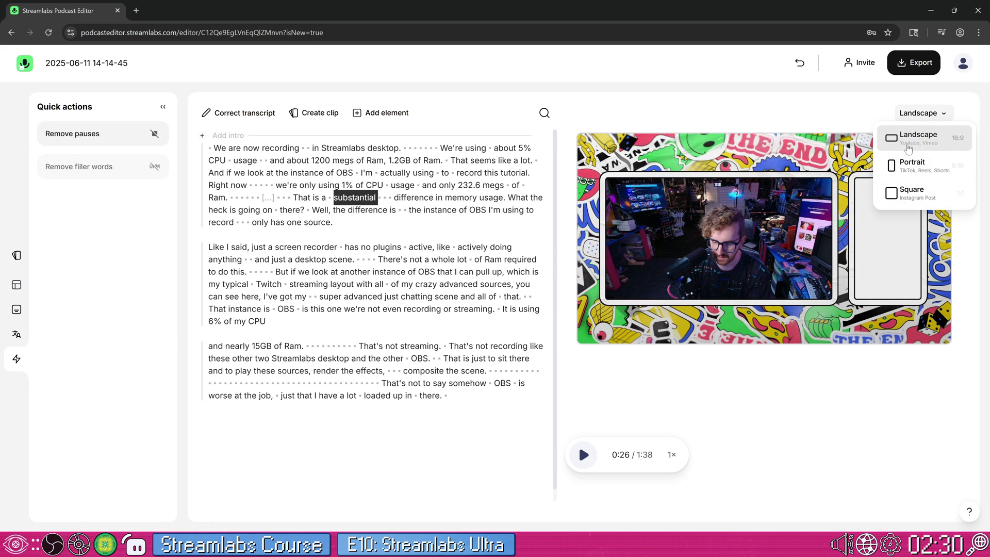
# - Review the video, audio, subtitle and transcript text export options, then switch to Streamlabs Desktop
pyautogui.click(912, 66)
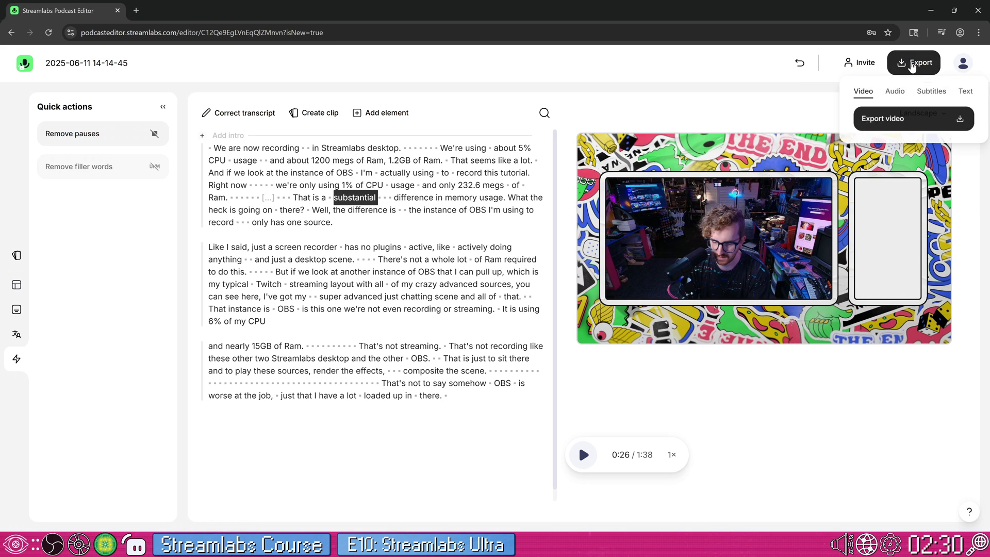
pyautogui.click(895, 92)
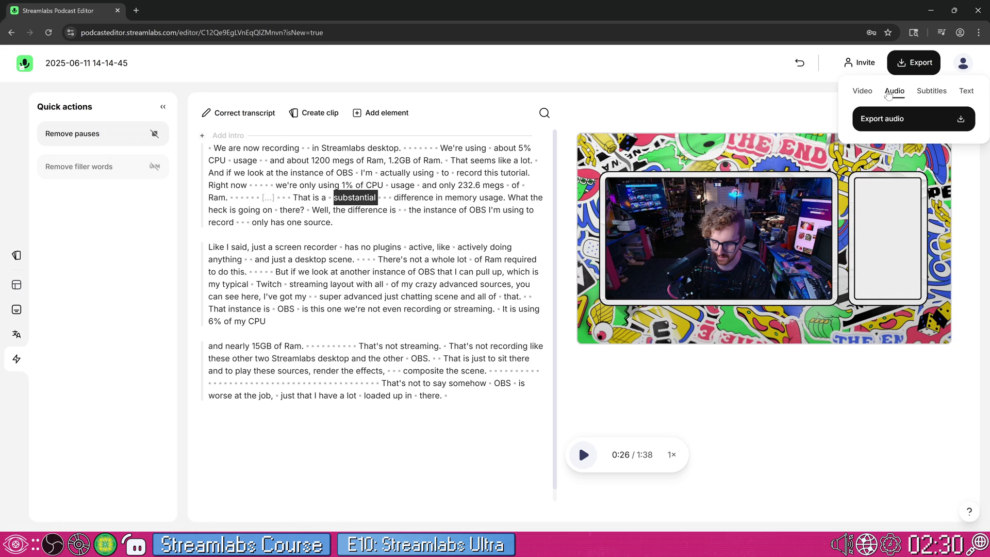
pyautogui.click(931, 91)
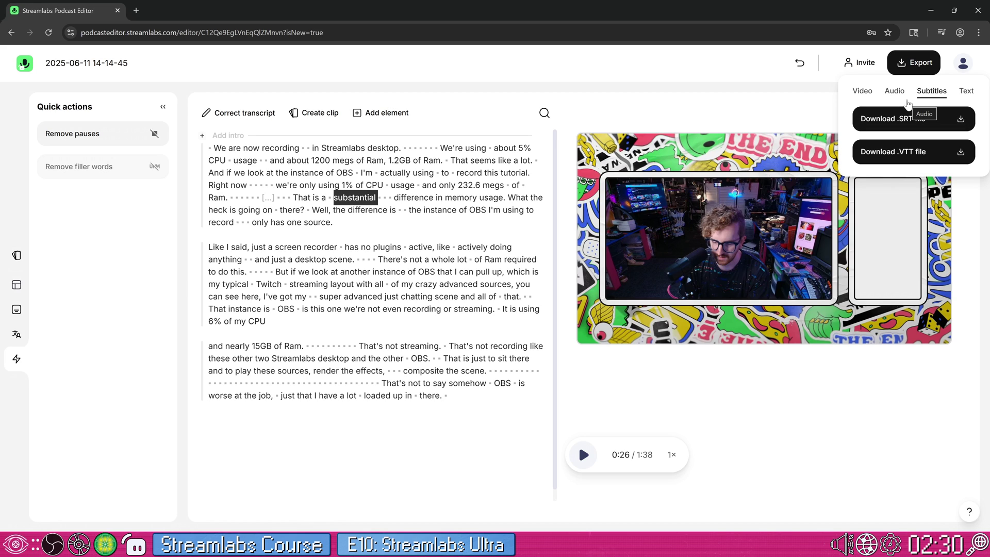
pyautogui.click(959, 93)
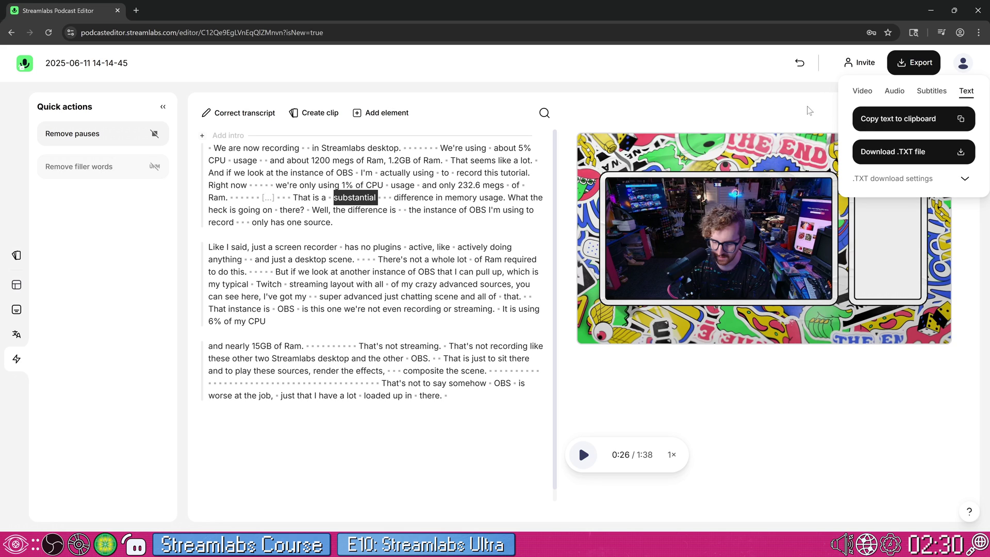
pyautogui.click(809, 111)
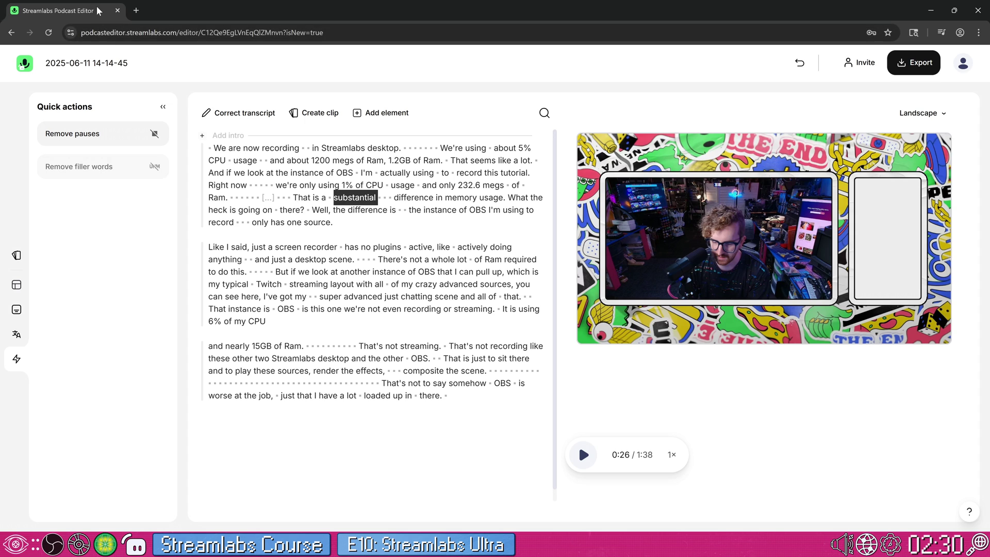
pyautogui.hotkey('alt', 'Tab')
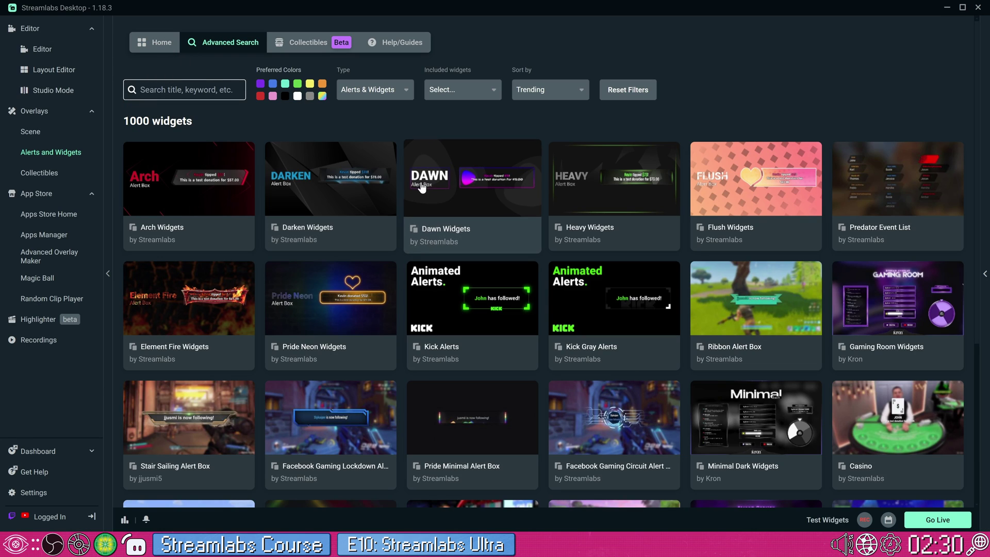
# - Find the Pow Pow overlay under Trending on Home and choose Select & Install
pyautogui.click(169, 52)
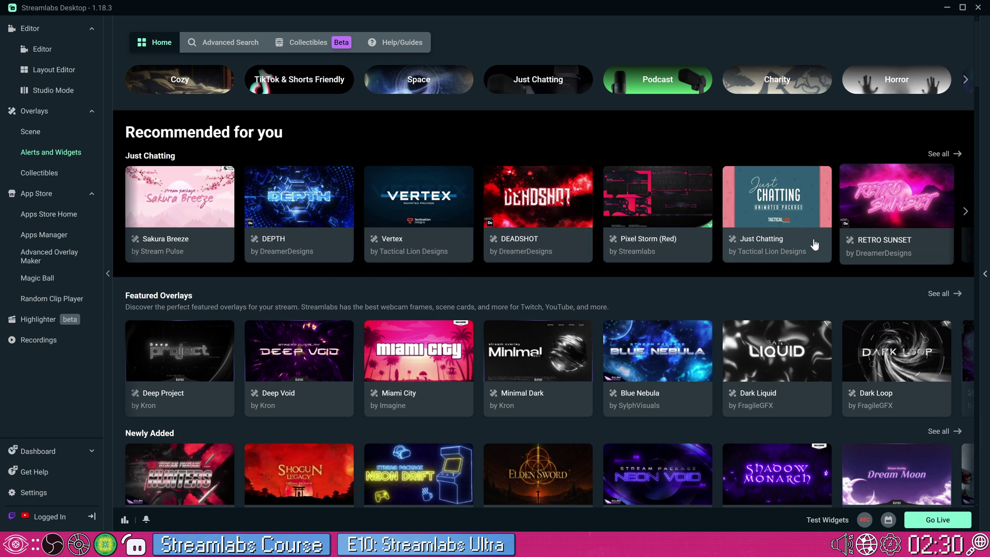
pyautogui.scroll(-2, 773, 310)
pyautogui.scroll(-3, 772, 313)
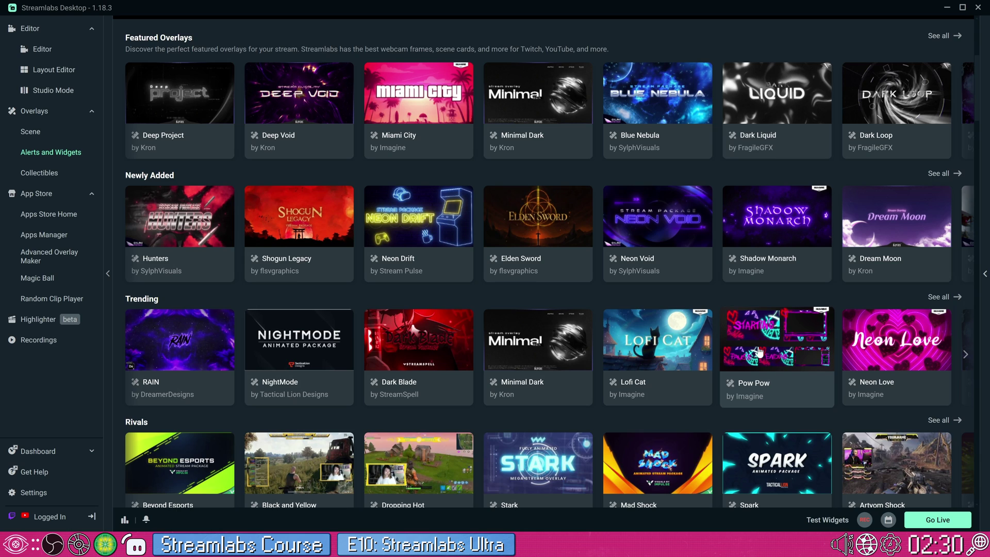
pyautogui.click(754, 353)
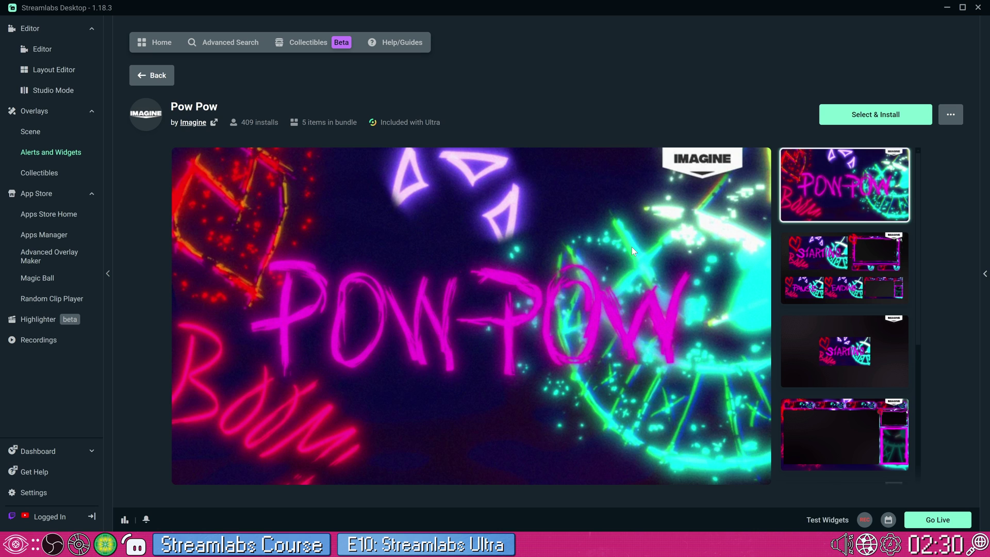
pyautogui.click(860, 119)
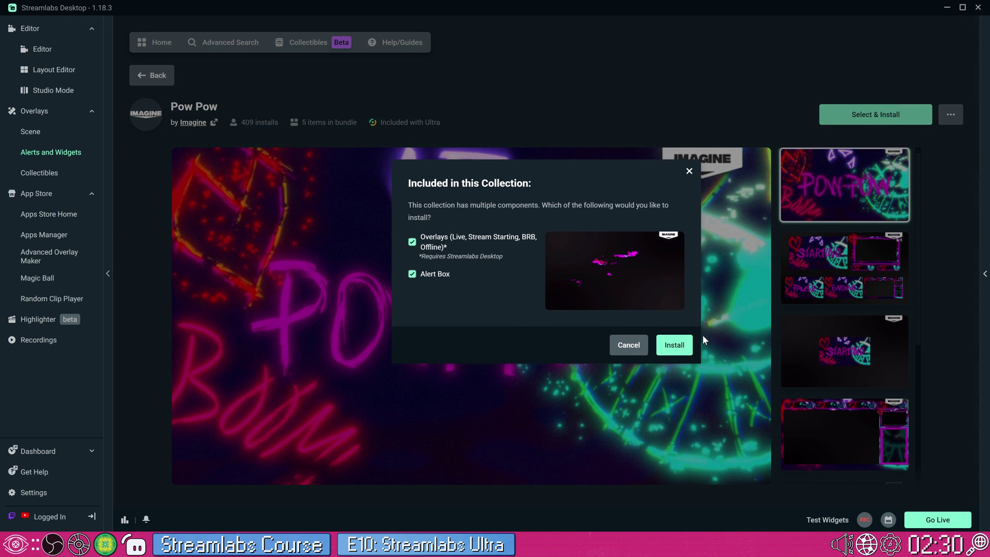
# - Install the Pow Pow overlays and alert box
pyautogui.click(675, 344)
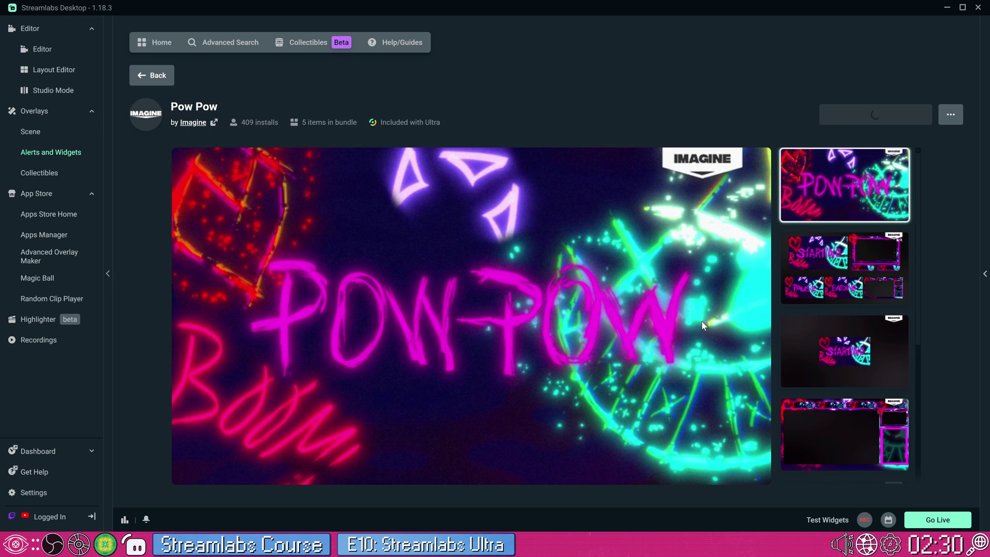